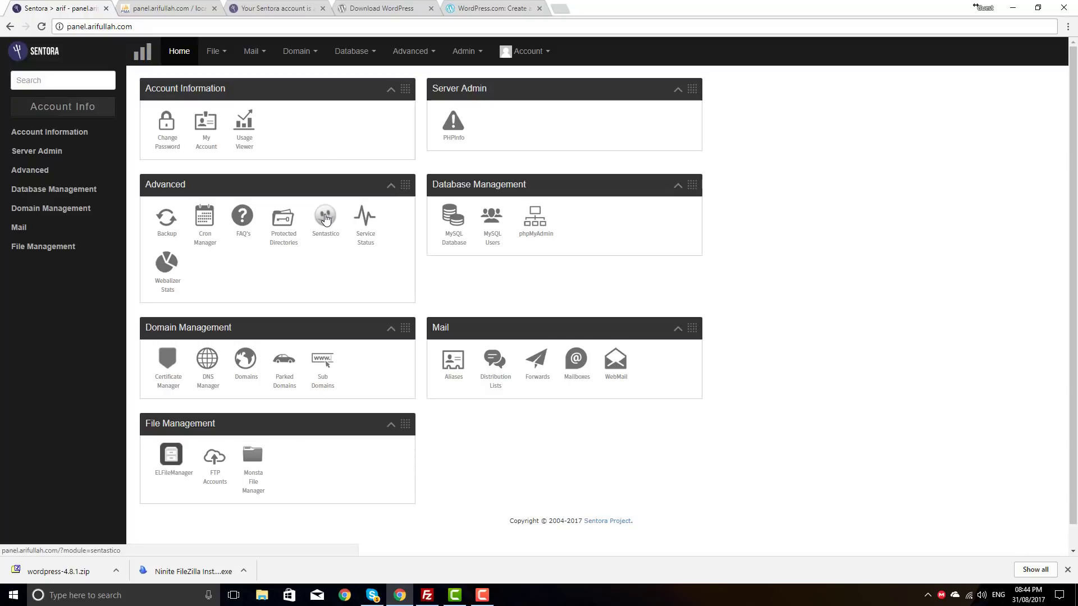
left_click(331, 247)
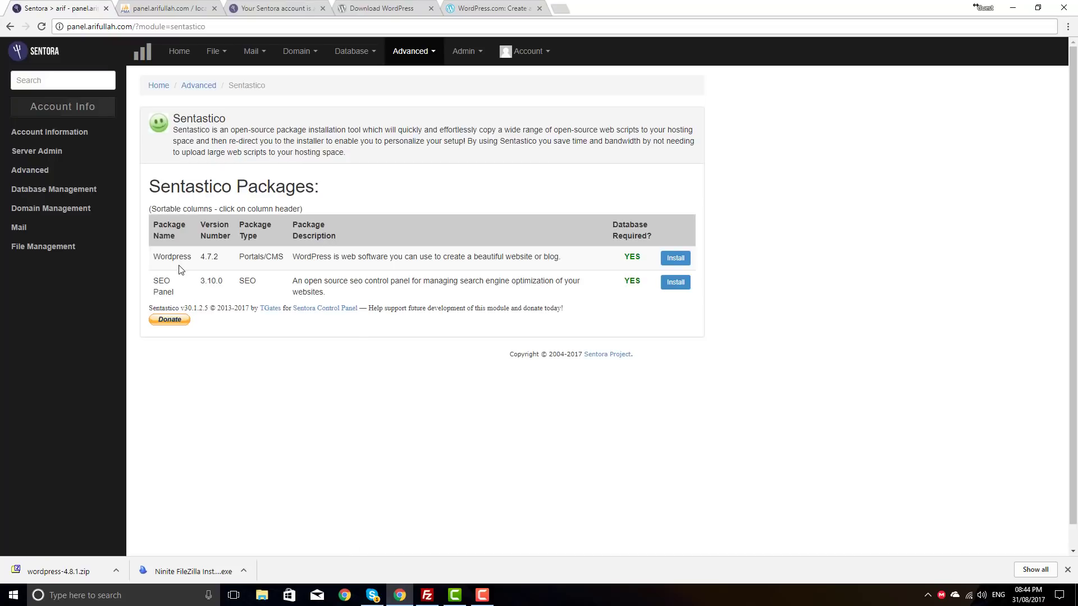
left_click(671, 260)
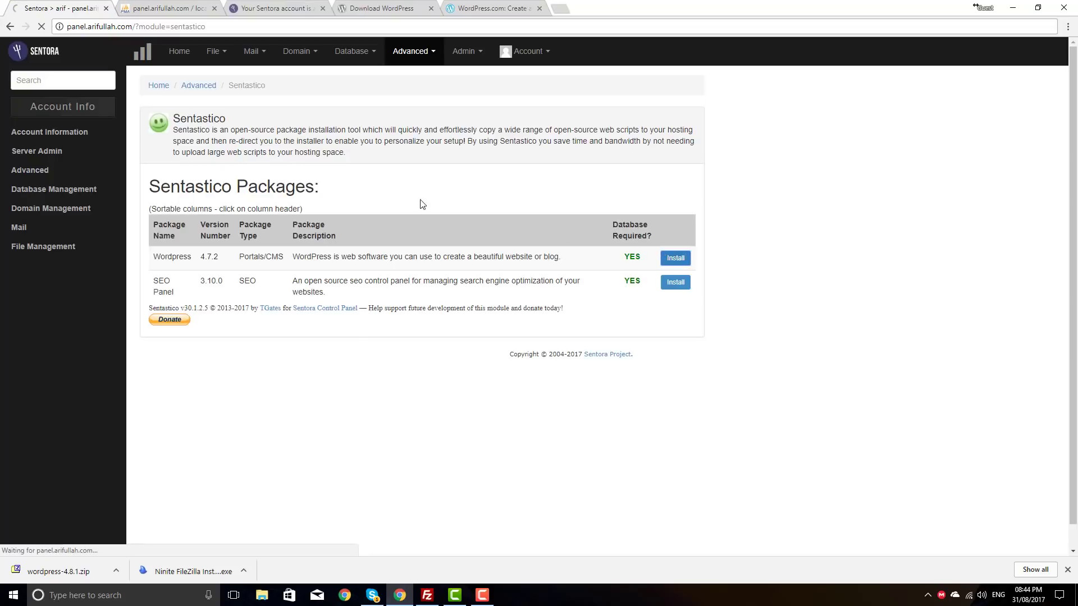
left_click(343, 280)
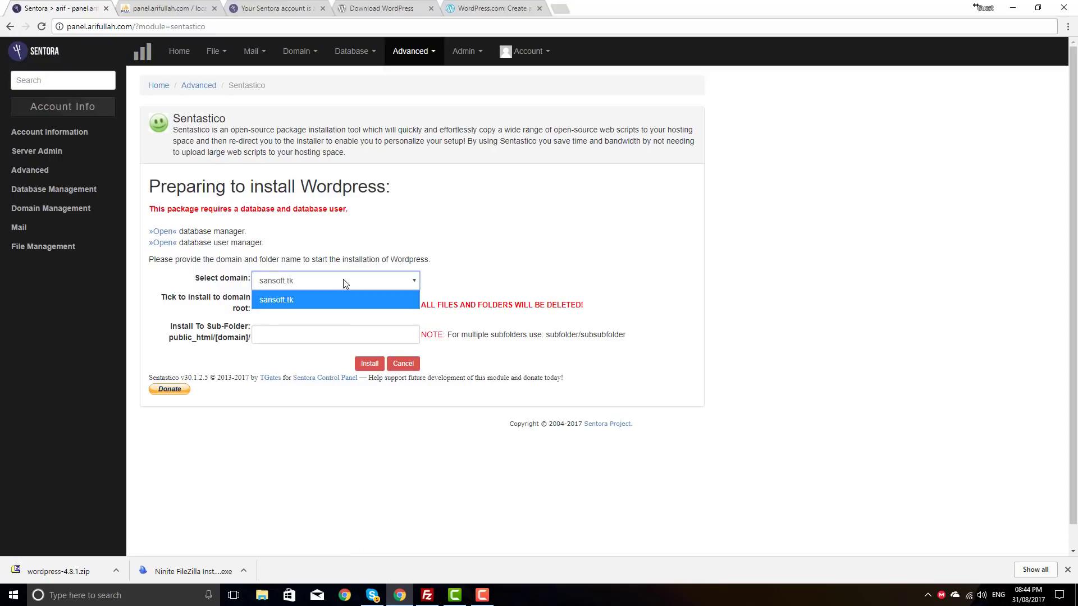
left_click(343, 248)
left_click(319, 338)
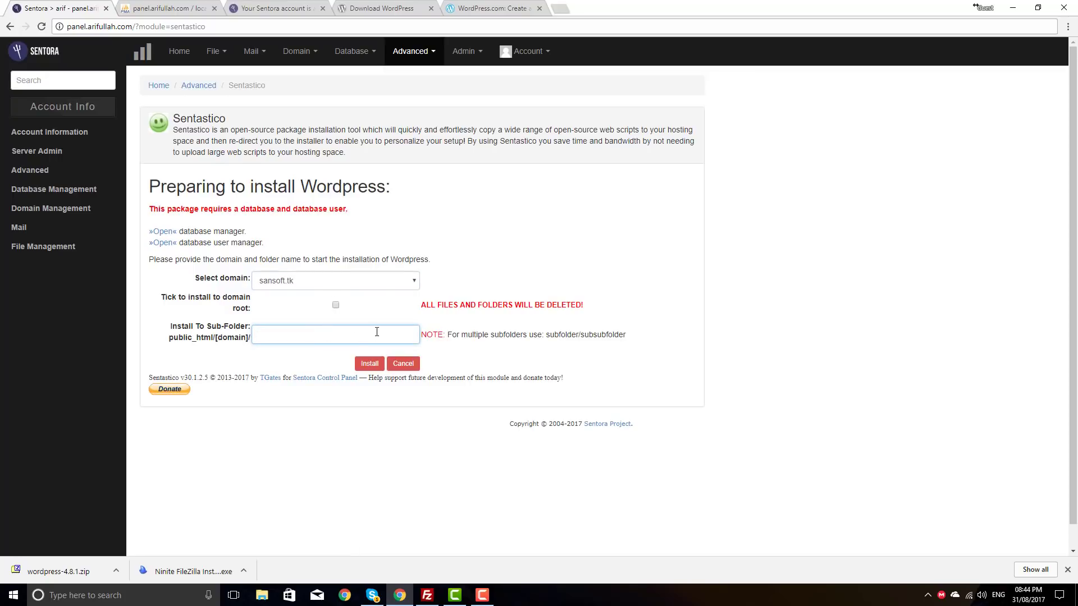
left_click(179, 52)
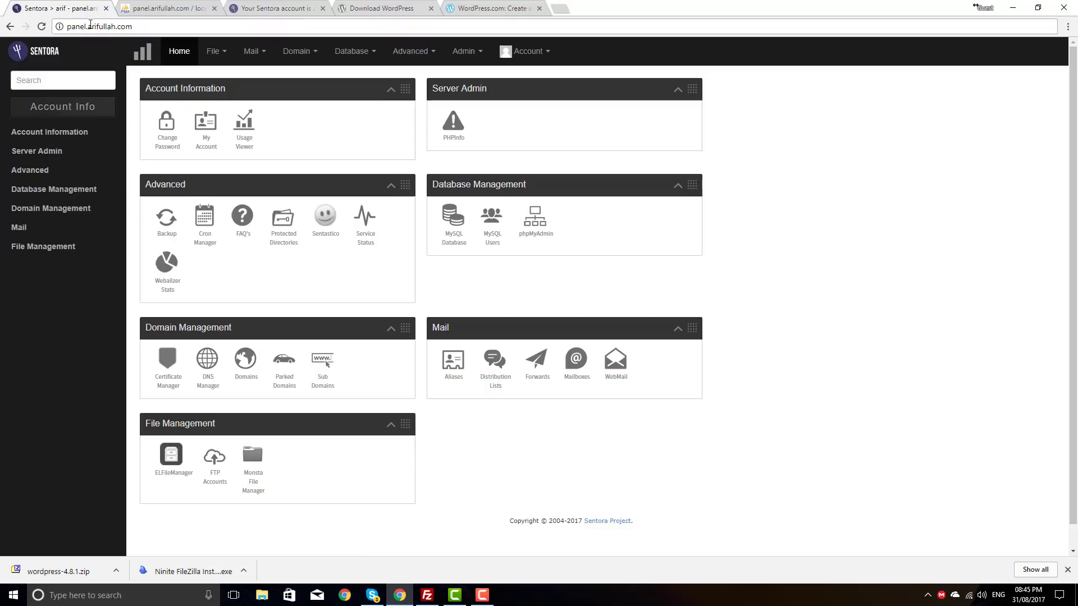
left_click_drag(146, 28, 89, 27)
left_click(76, 26)
left_click_drag(142, 26, 63, 27)
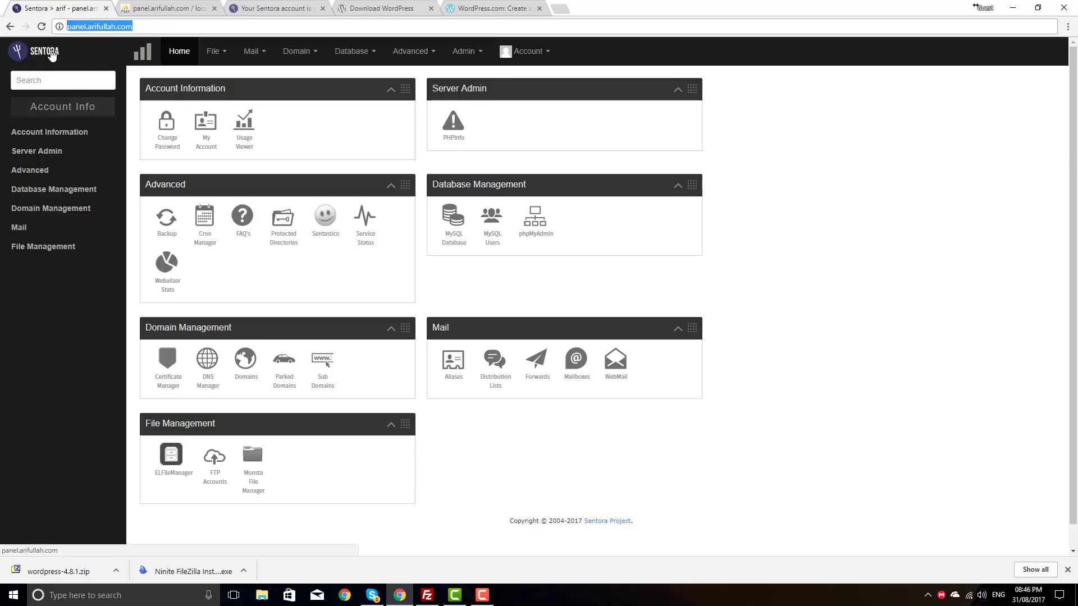
left_click(82, 30)
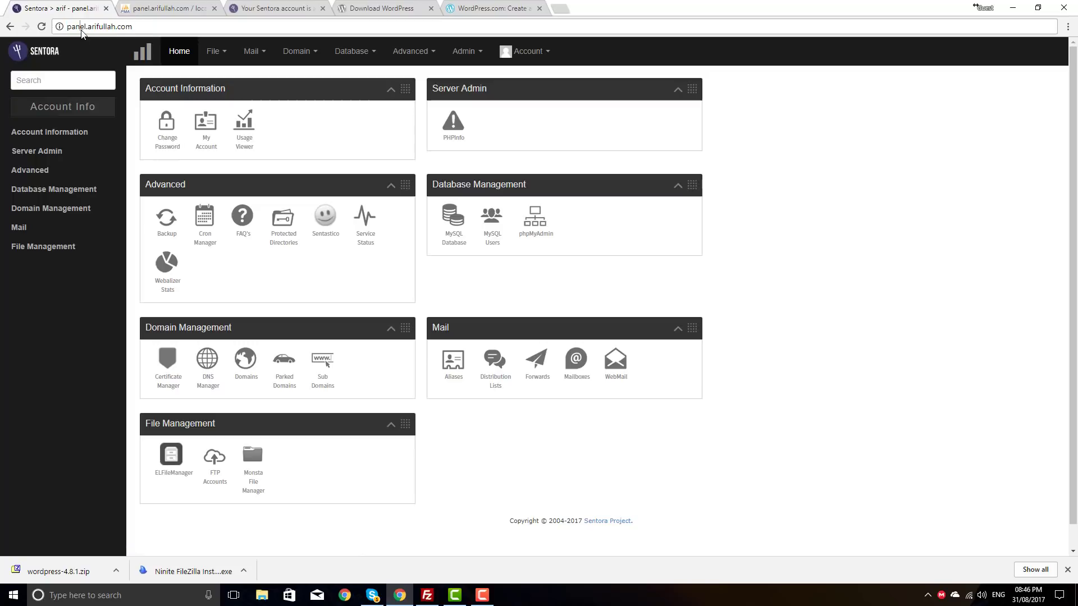
left_click(147, 27)
triple_click(121, 26)
left_click(78, 55)
left_click(293, 53)
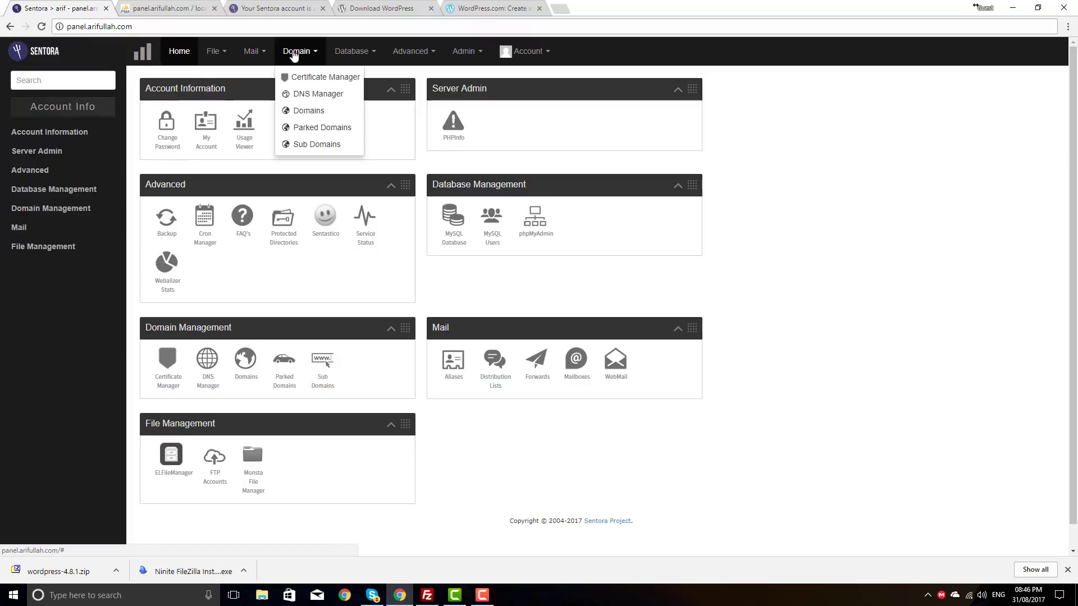
Step: From the Domains list, open sansoft.tk and view its live placeholder page in a new tab
left_click(312, 110)
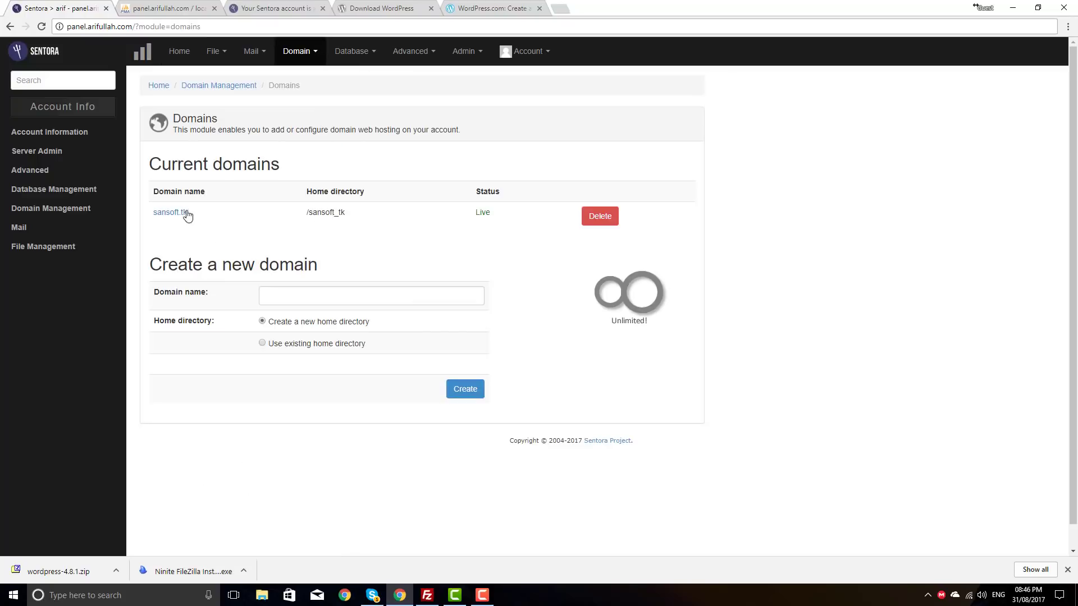
left_click_drag(199, 214, 153, 216)
left_click(213, 231)
left_click(168, 216)
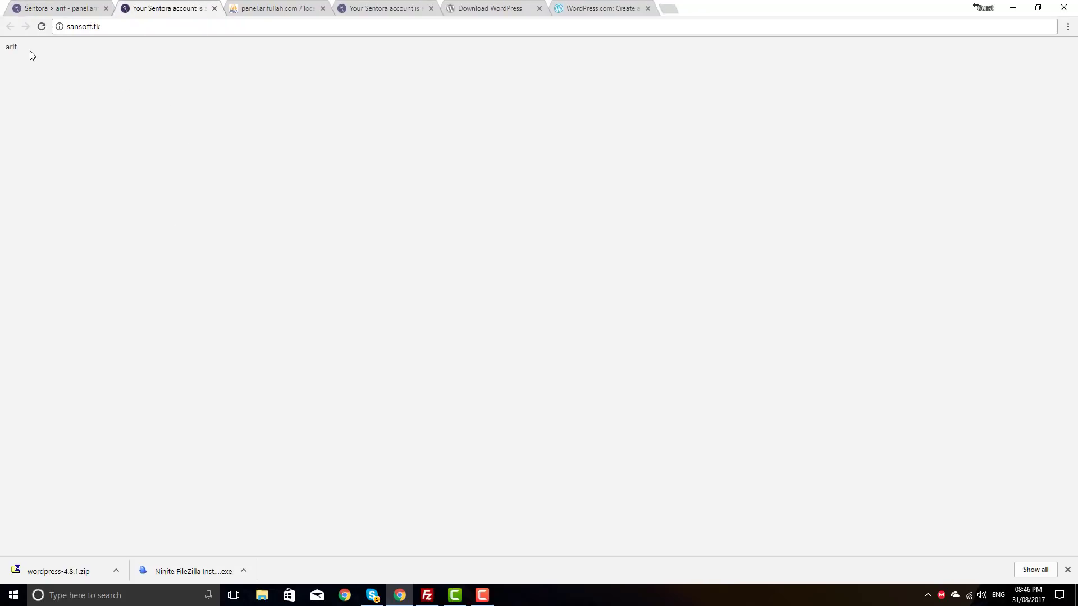
left_click_drag(28, 52, 10, 51)
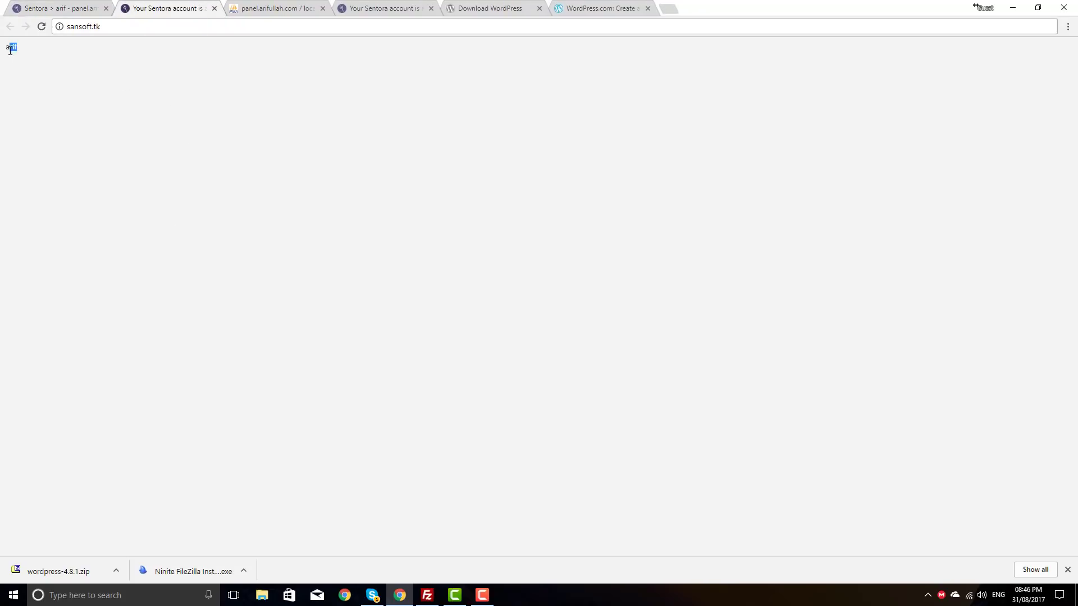
left_click(38, 58)
left_click_drag(31, 53, 4, 52)
left_click(37, 59)
Step: Back in Sentora, bring up ELFileManager showing the sansoft_tk folder
left_click(76, 7)
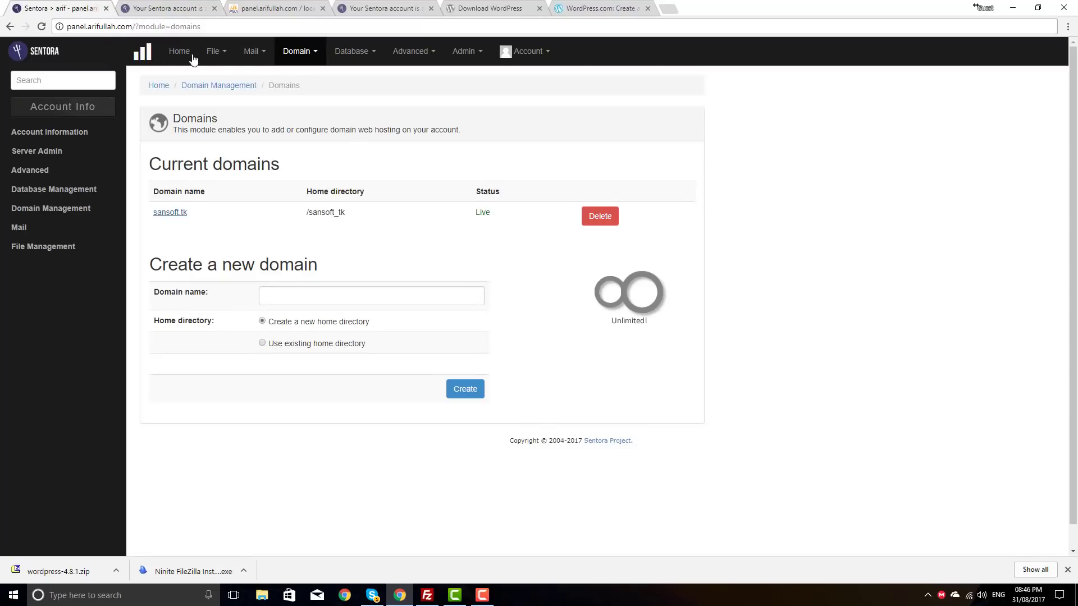
mouse_move(214, 51)
left_click(236, 79)
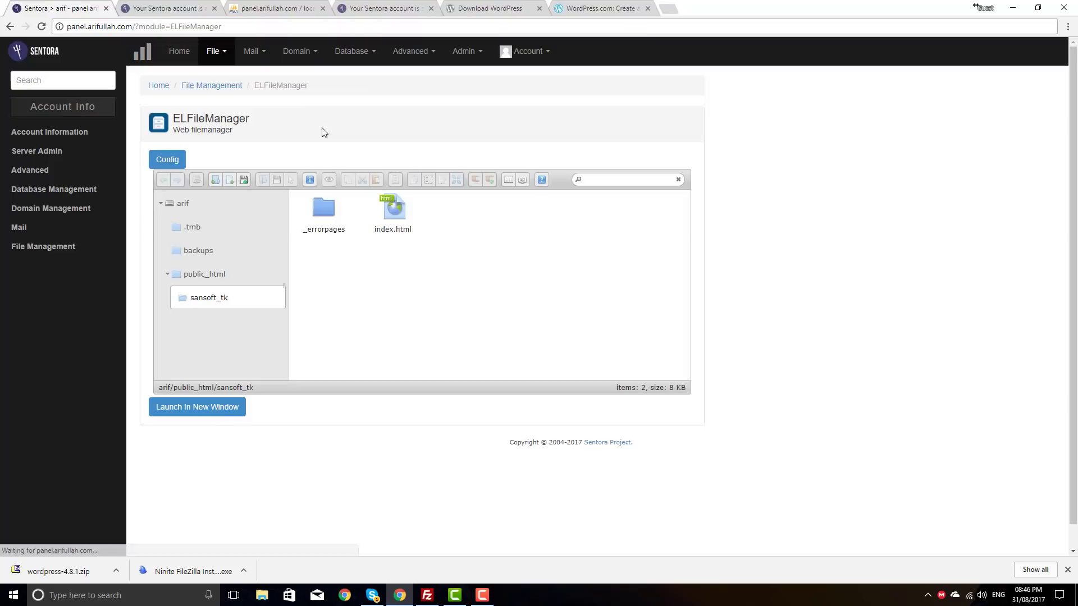
Step: Open the sansoft_tk index.html file in the file manager's editor
left_click(210, 301)
right_click(400, 215)
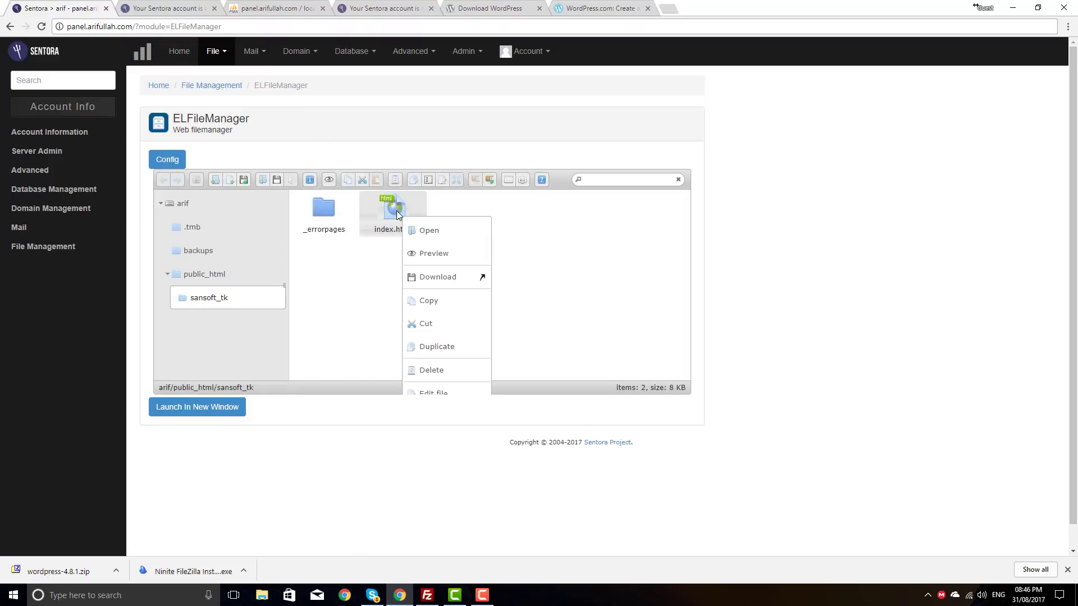
scroll(449, 343, "down", 1)
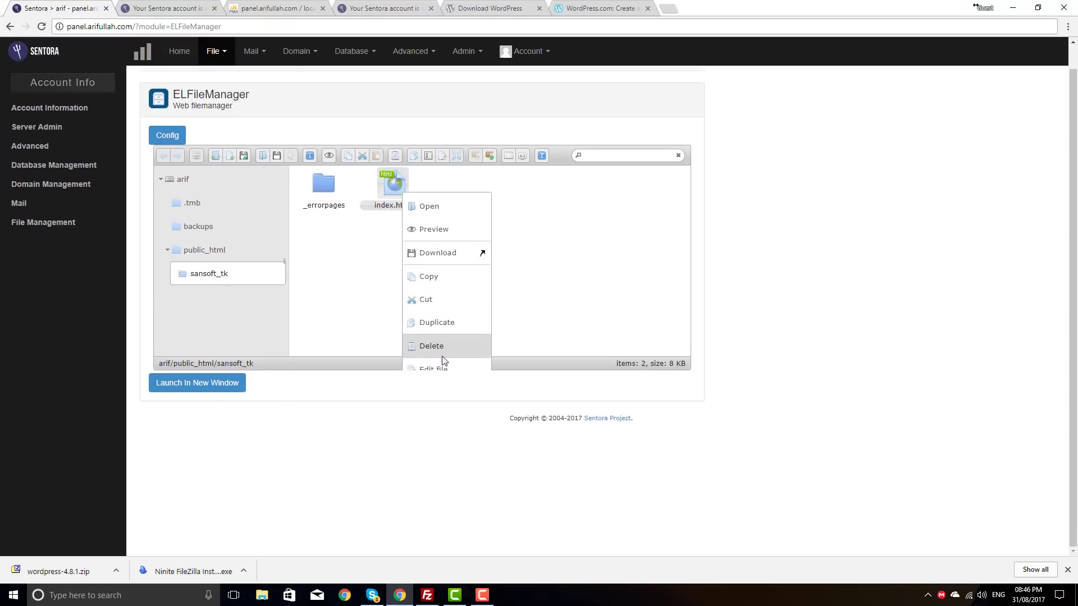
left_click(443, 368)
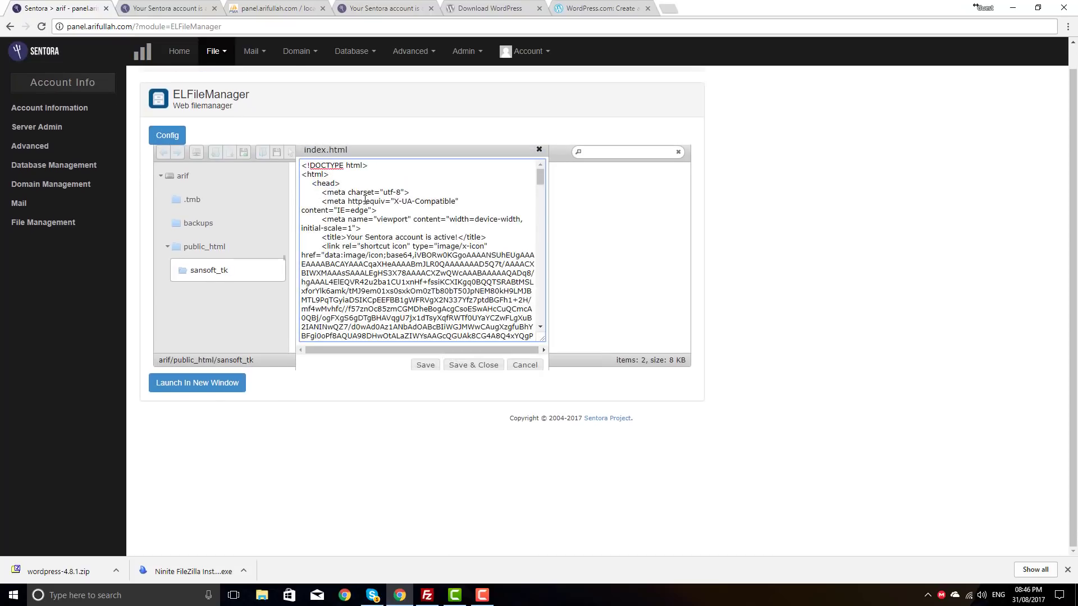
scroll(365, 200, "down", 1)
scroll(368, 201, "up", 1)
scroll(370, 202, "down", 1)
scroll(370, 202, "down", 10)
scroll(500, 288, "up", 8)
Step: Append 'ullah' to the name in the page body and save index.html
left_click_drag(541, 273, 540, 318)
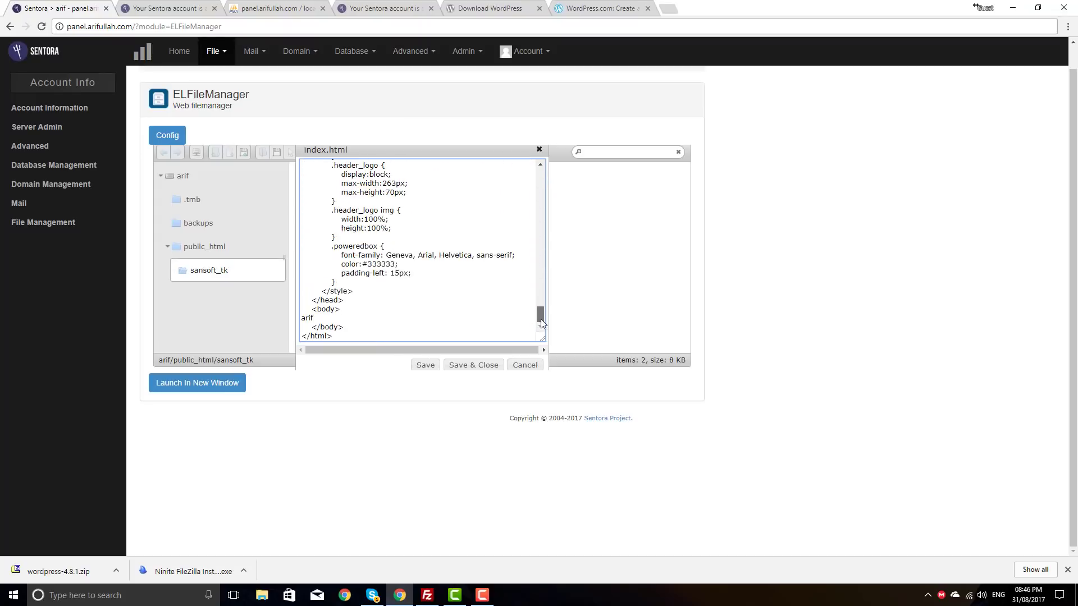
left_click_drag(344, 309, 330, 318)
left_click(317, 318)
type("ullah")
left_click(483, 365)
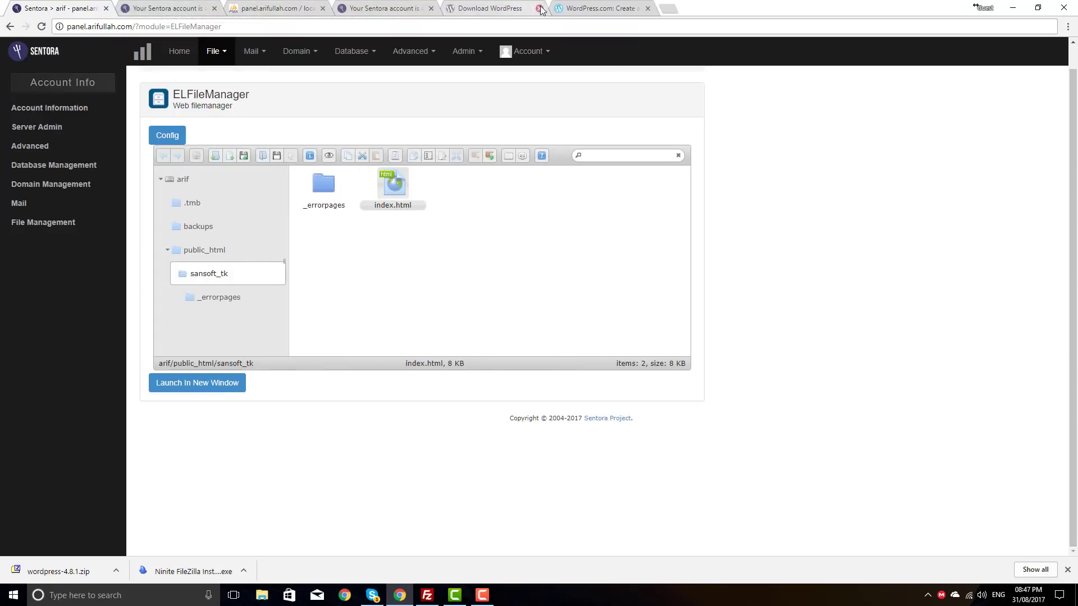
Step: Reload the sansoft.tk site to see the full name, then return to the file manager
left_click(175, 5)
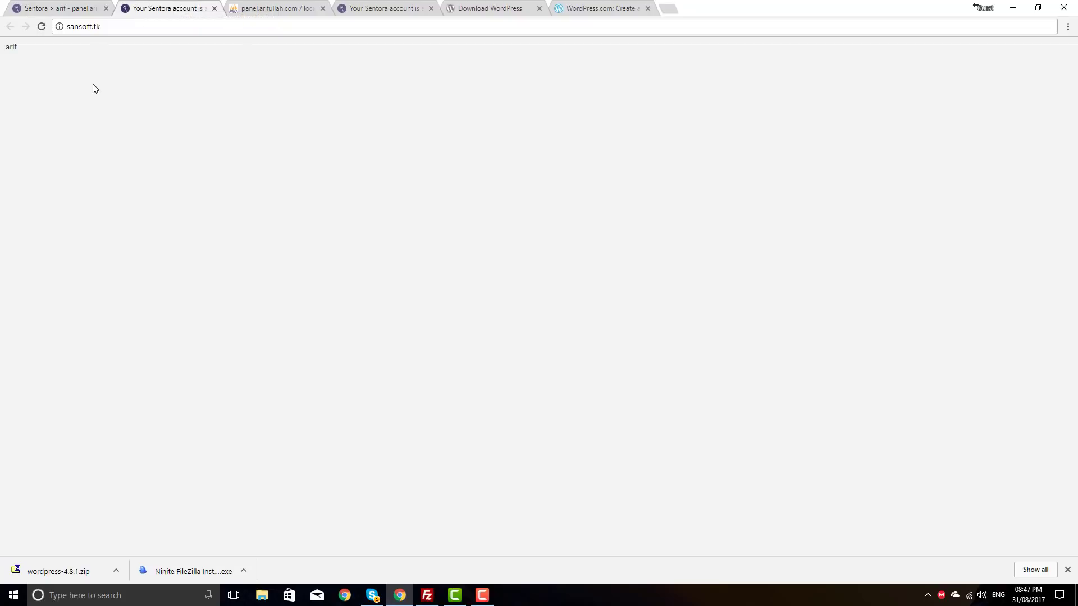
key("F5")
left_click(49, 9)
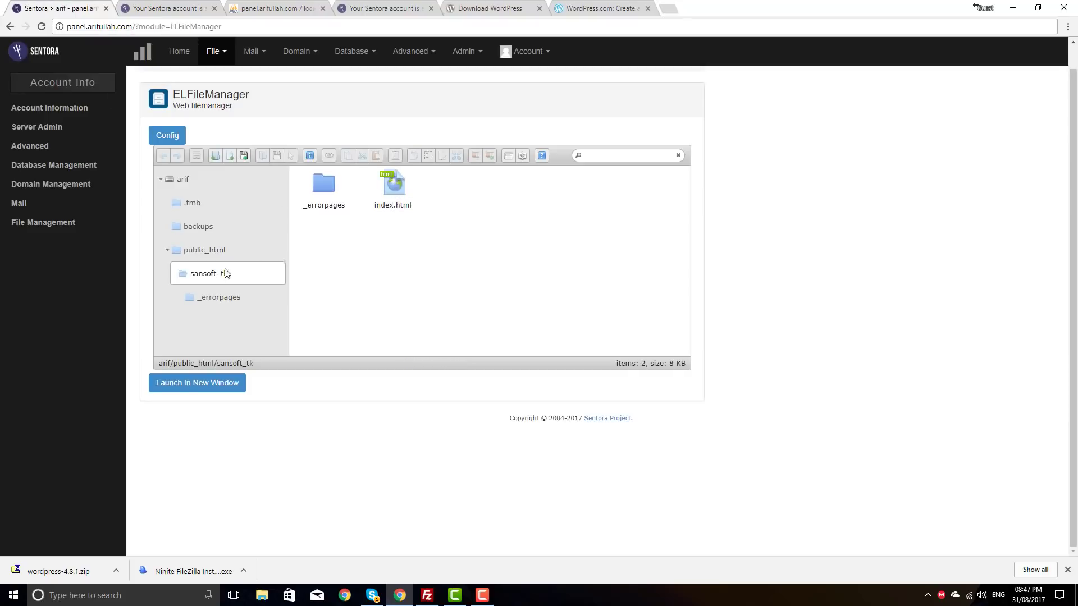
left_click(205, 274)
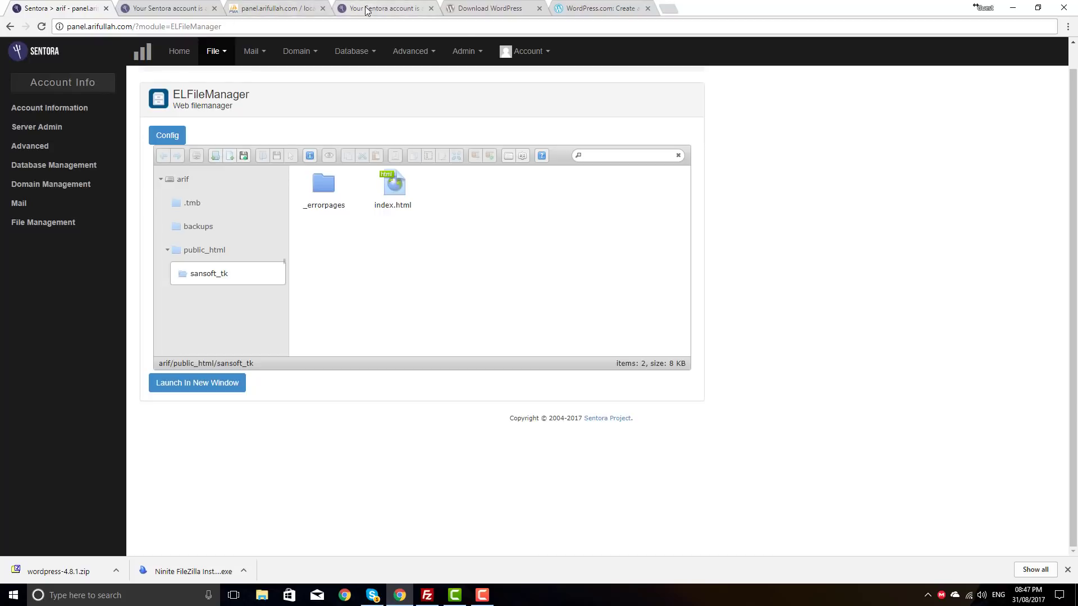
Step: Close the extra sansoft.tk and other leftover browser tabs
left_click(199, 8)
left_click(214, 8)
left_click(215, 9)
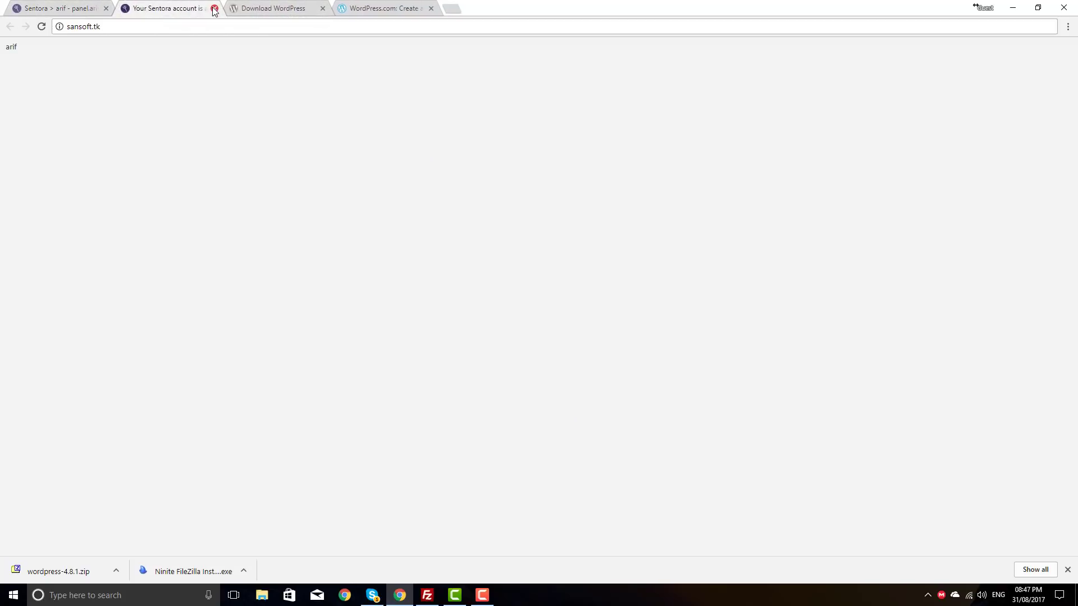
left_click(213, 8)
left_click(213, 8)
left_click(214, 8)
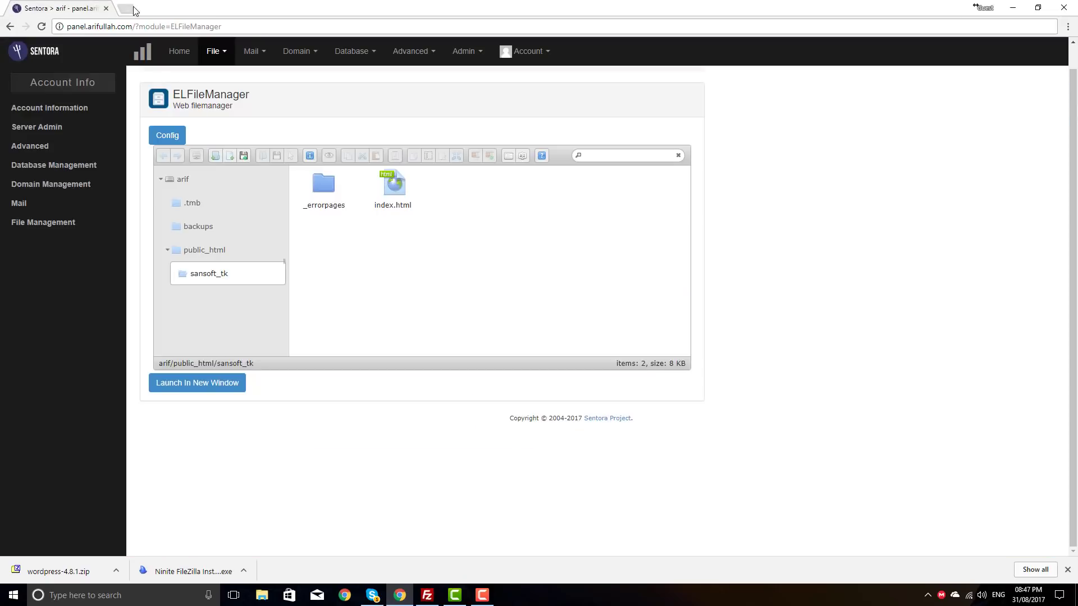
Step: Load wordpress.org in a new tab, correcting the mistyped address
left_click(127, 8)
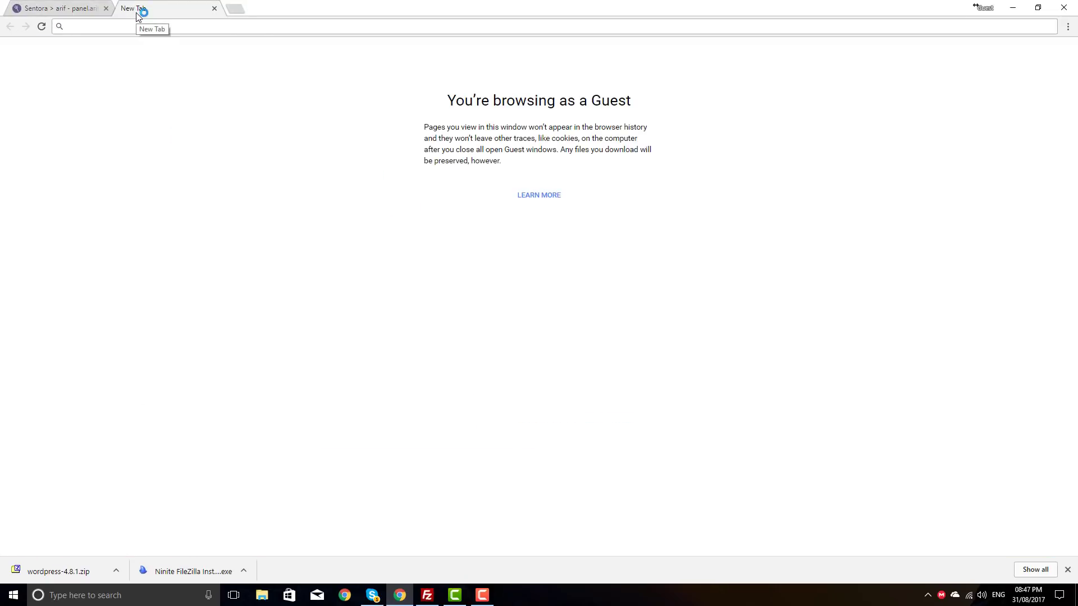
type("wordpress")
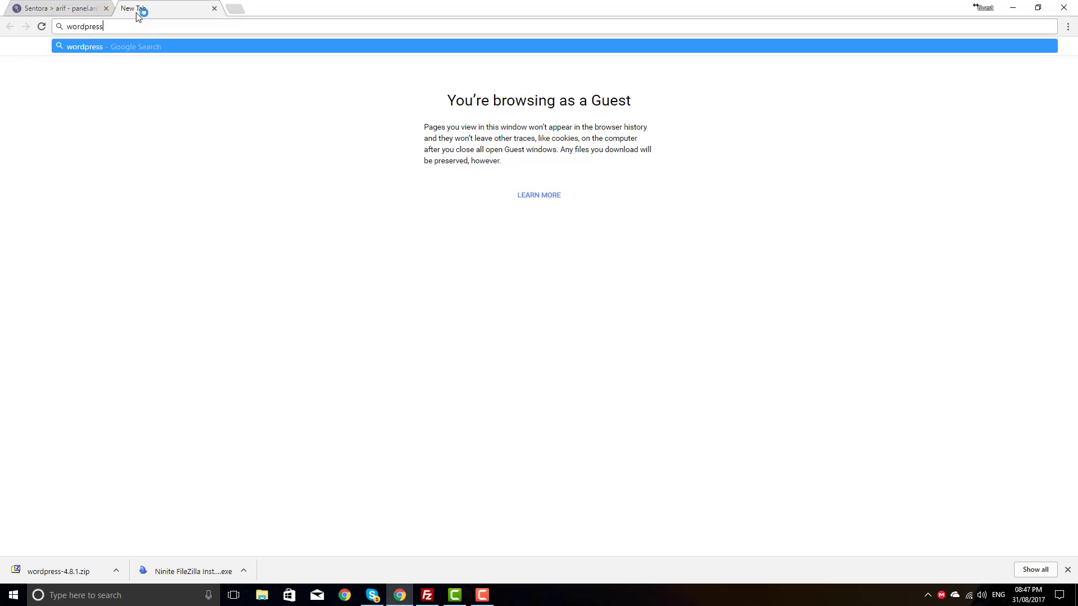
type(".ord")
key("BackSpace")
type("g")
key("Return")
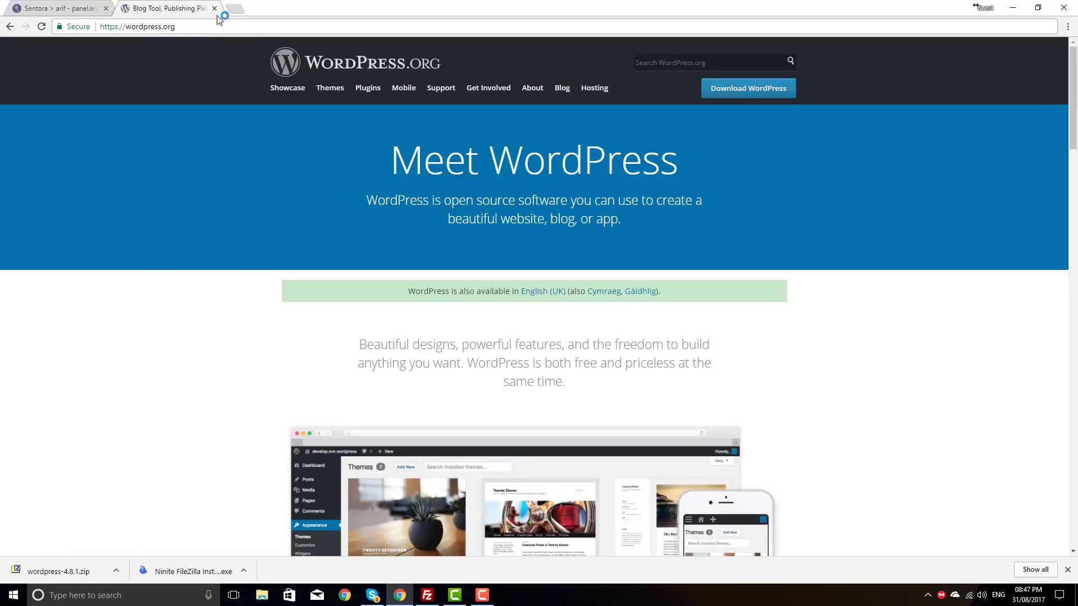
Step: Load wordpress.com in another new tab
left_click(236, 10)
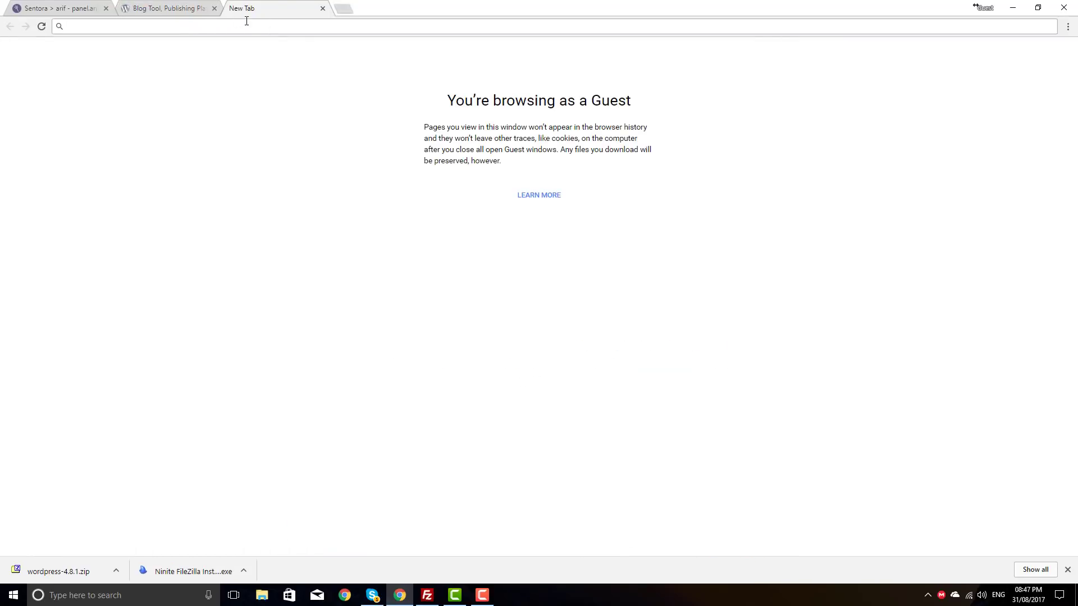
left_click(185, 7)
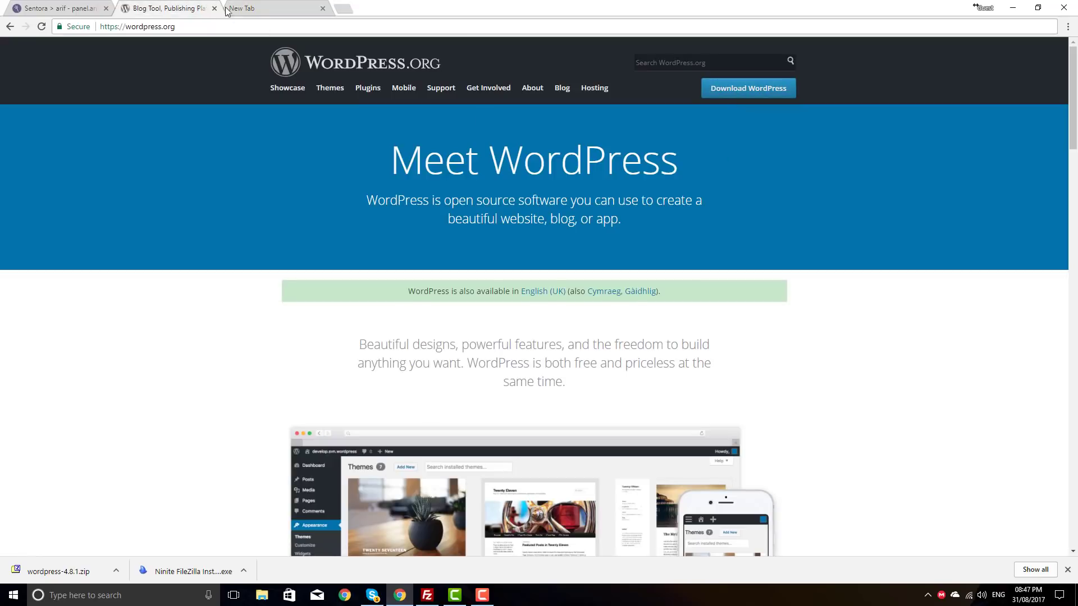
left_click(256, 7)
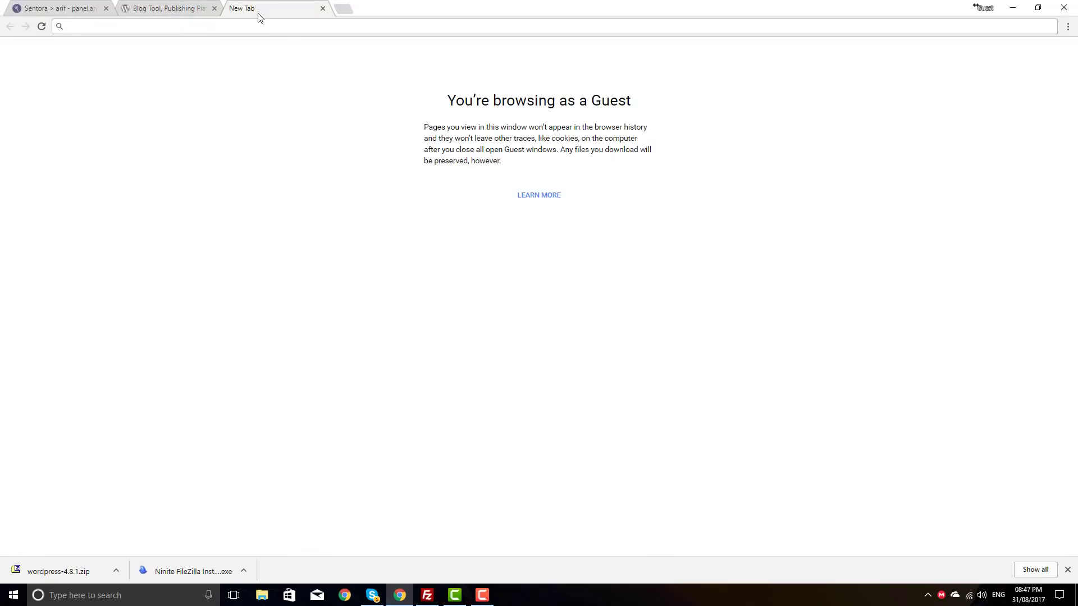
type("wor")
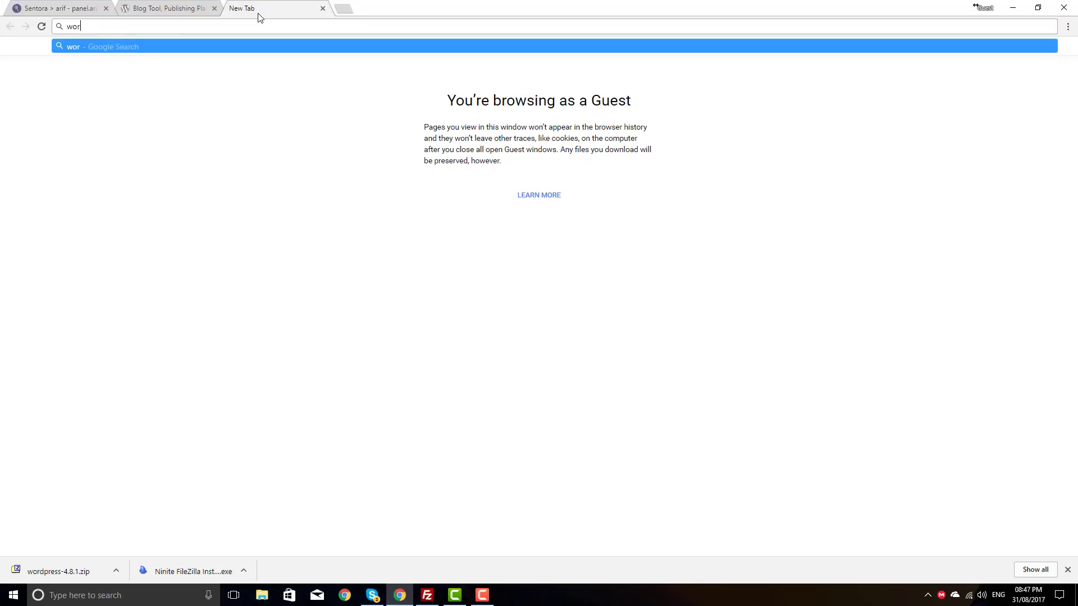
type("dpress.com")
key("Return")
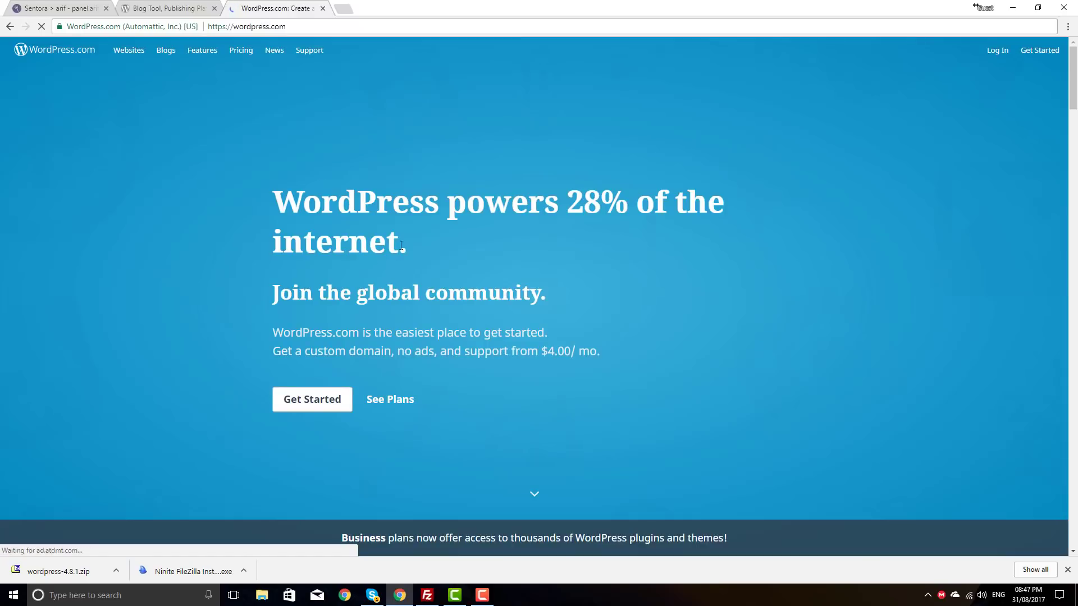
Step: Scroll through the WordPress.com homepage, then open its Pricing page
scroll(571, 222, "down", 3)
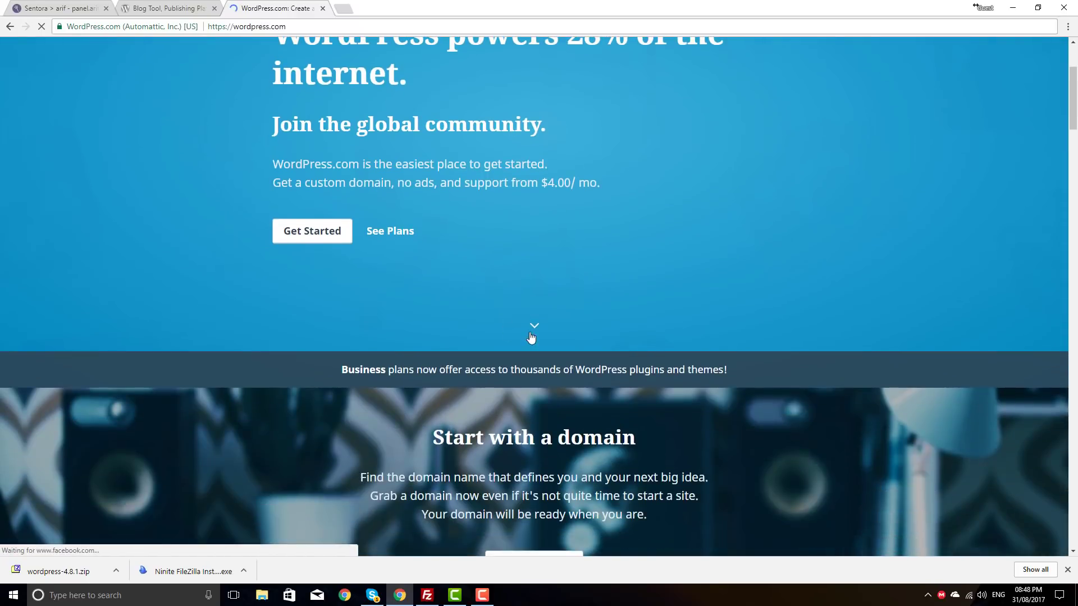
scroll(520, 309, "up", 3)
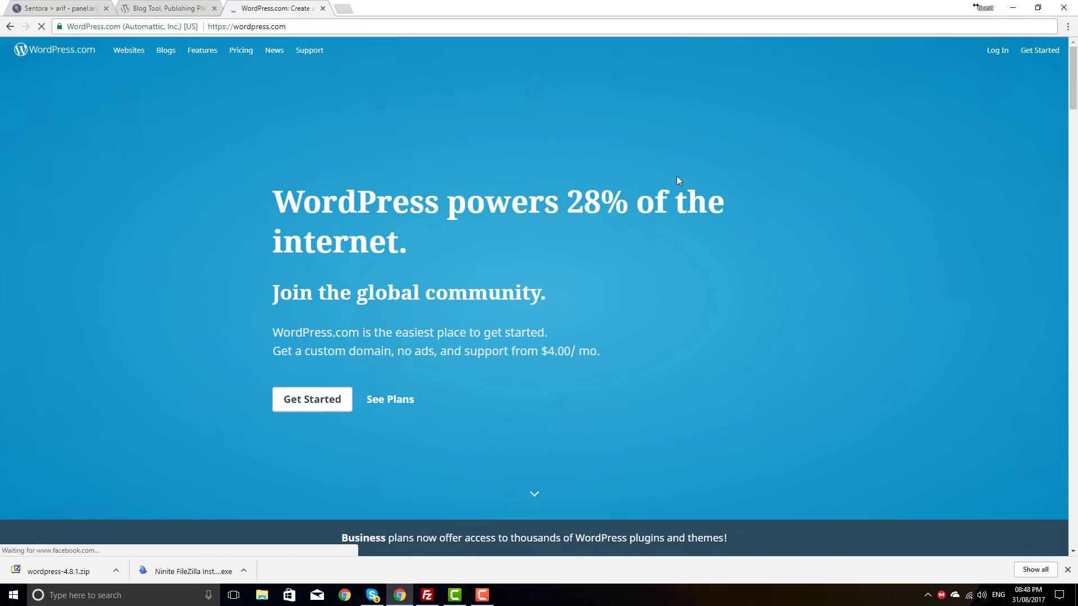
scroll(680, 185, "down", 10)
scroll(587, 250, "up", 5)
scroll(578, 241, "down", 5)
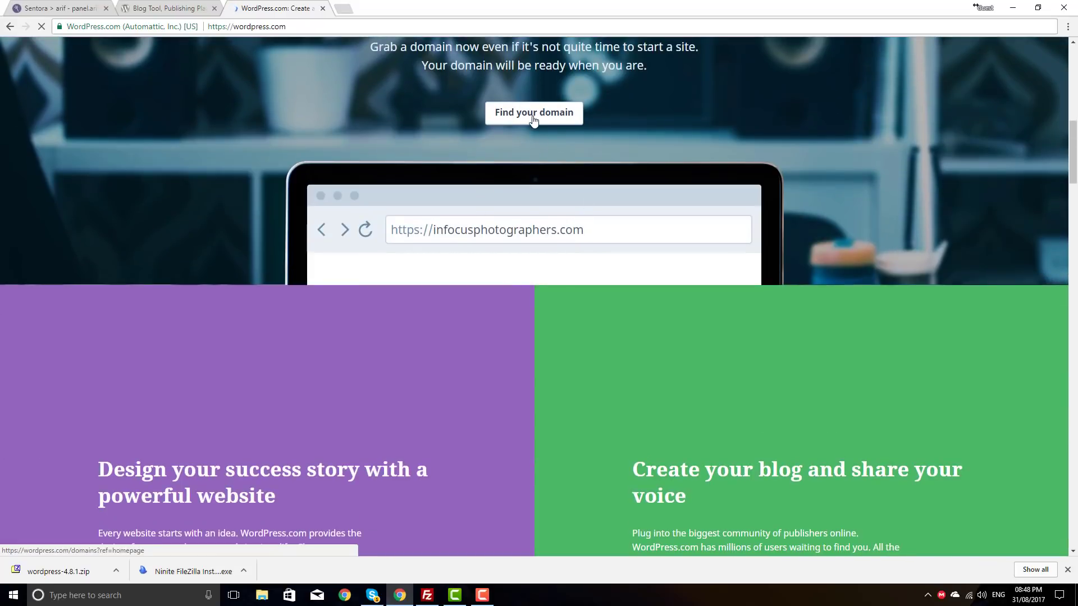
scroll(449, 139, "up", 5)
scroll(447, 138, "up", 6)
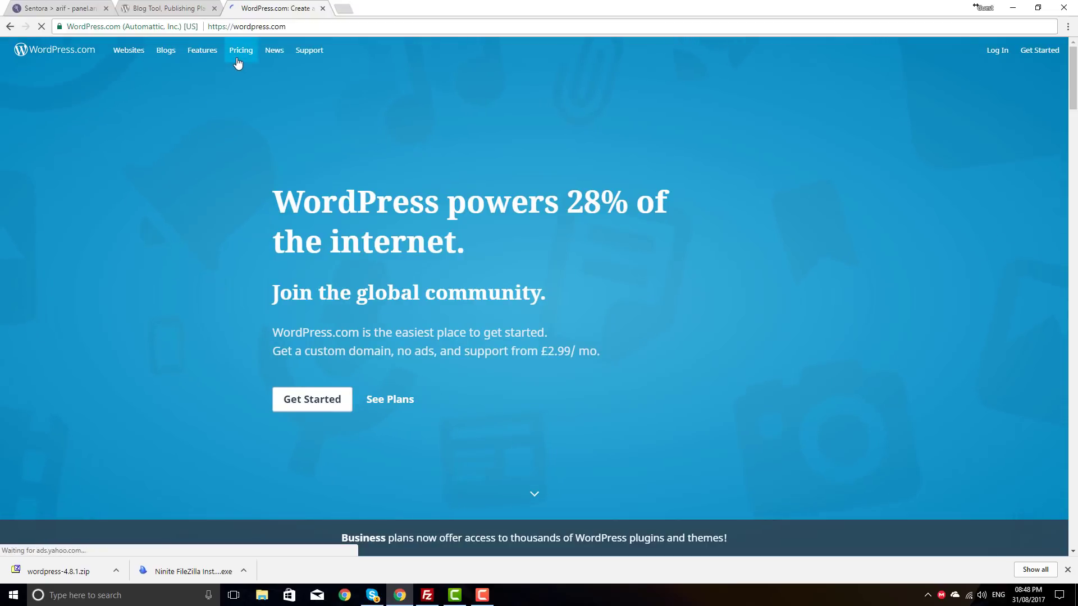
scroll(248, 99, "down", 9)
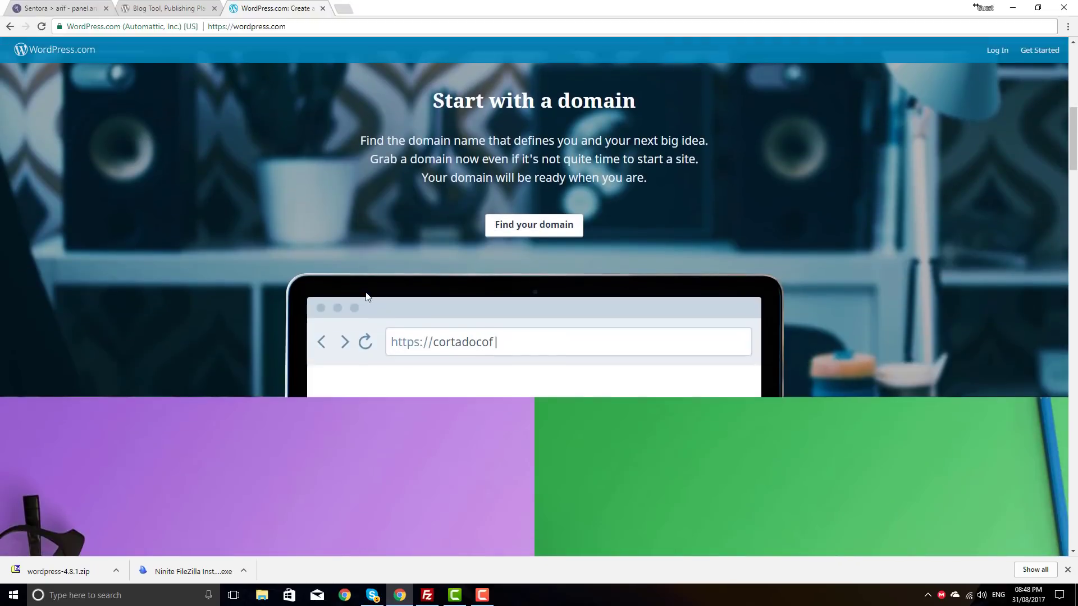
scroll(411, 268, "up", 9)
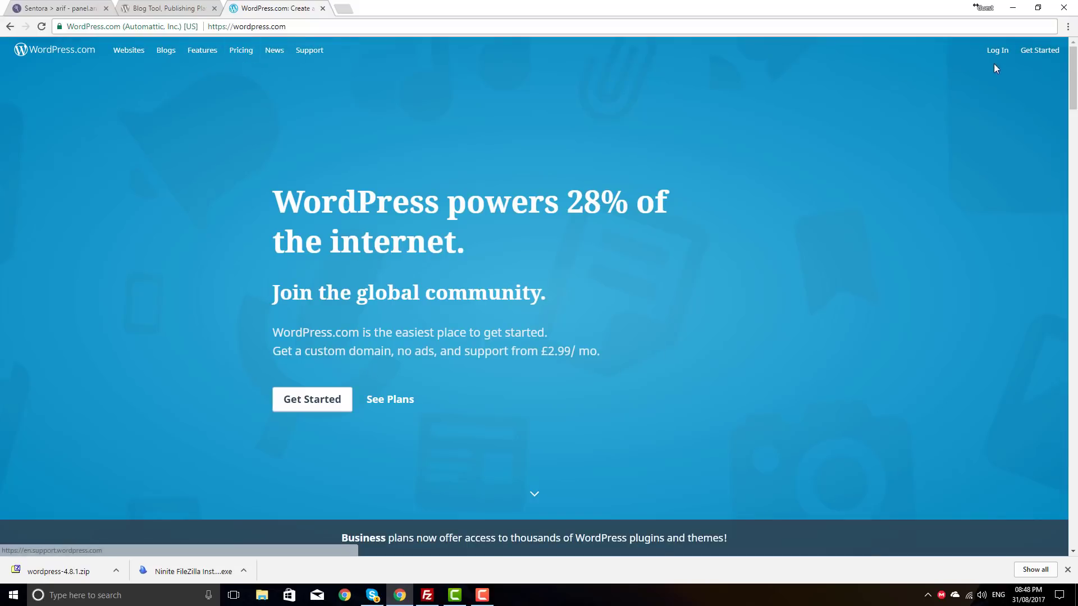
left_click(236, 52)
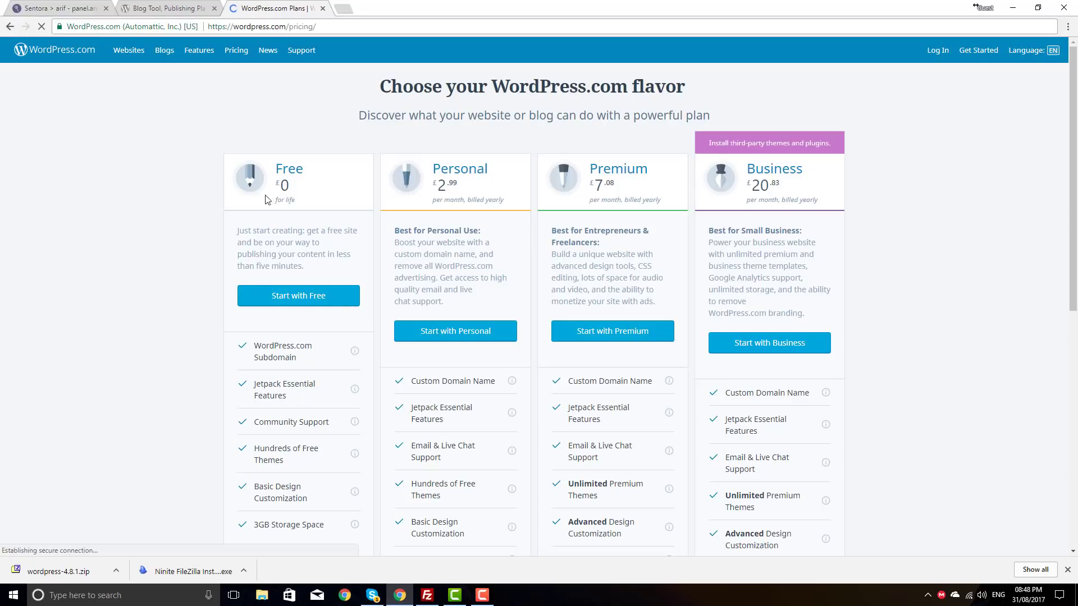
Step: Examine the Free plan's subdomain and Jetpack features and the Personal plan's price
scroll(264, 200, "down", 2)
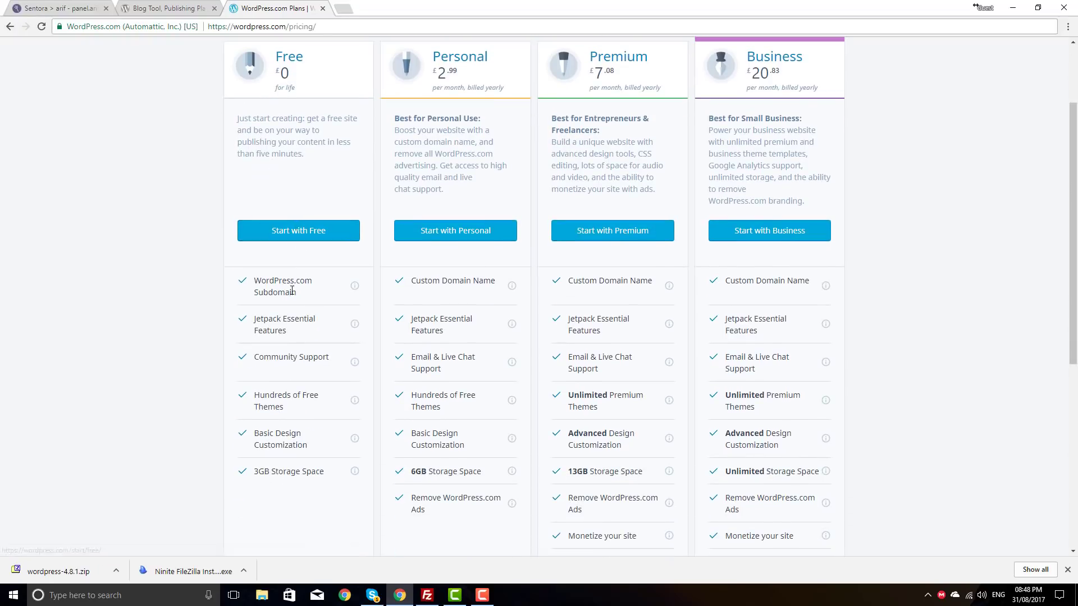
left_click_drag(310, 299, 251, 279)
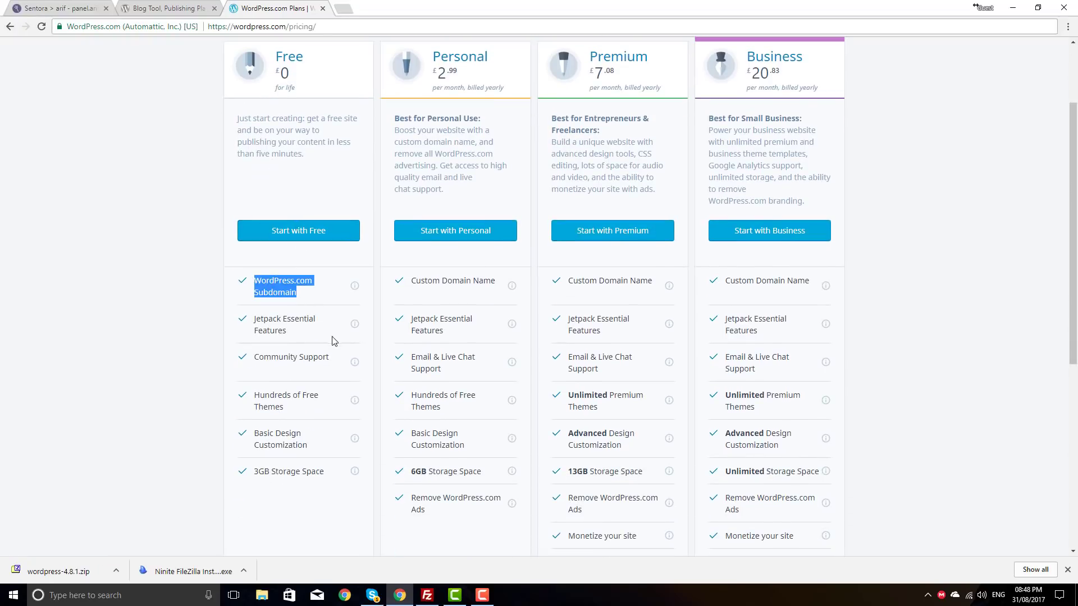
left_click_drag(303, 334, 254, 324)
left_click(291, 336)
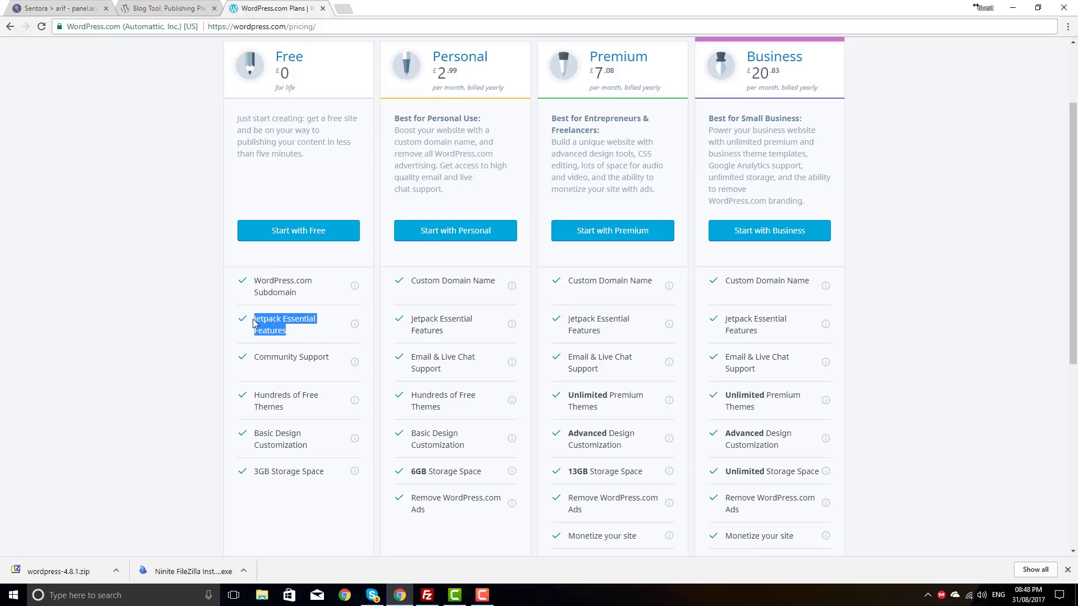
left_click(312, 341)
scroll(418, 267, "up", 2)
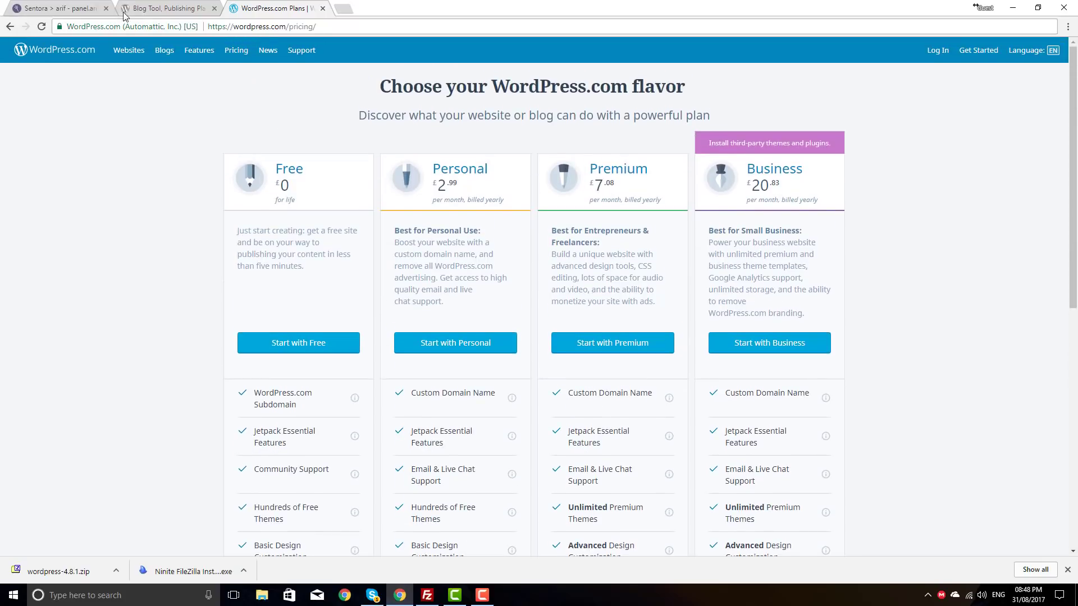
left_click_drag(434, 169, 463, 187)
left_click(450, 180)
Step: Scroll the plan comparison once more, then return to the WordPress.org tab
scroll(431, 236, "down", 6)
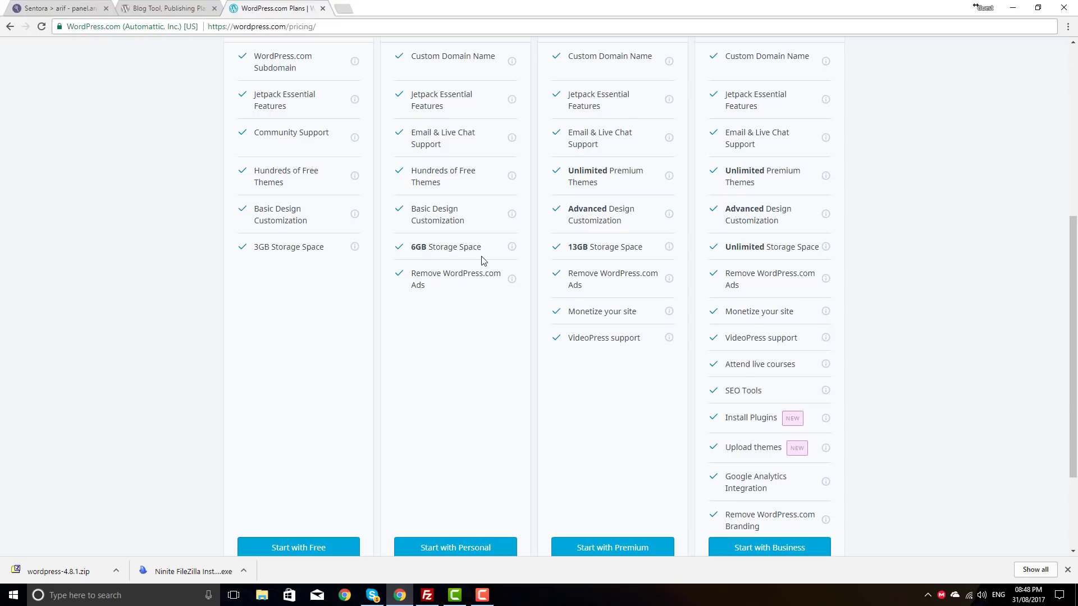
scroll(447, 231, "up", 3)
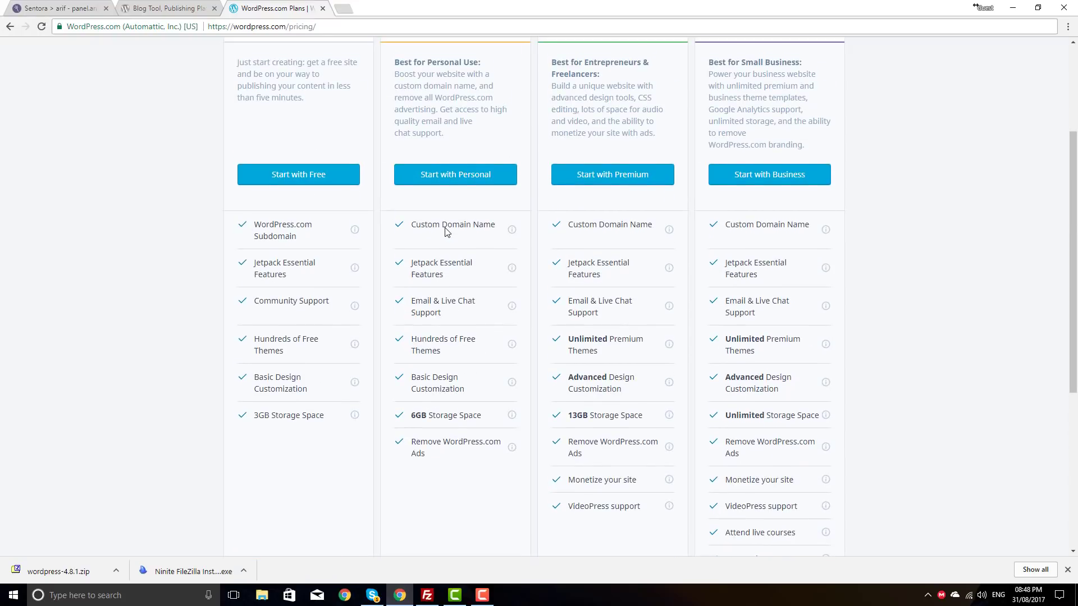
scroll(452, 385, "up", 3)
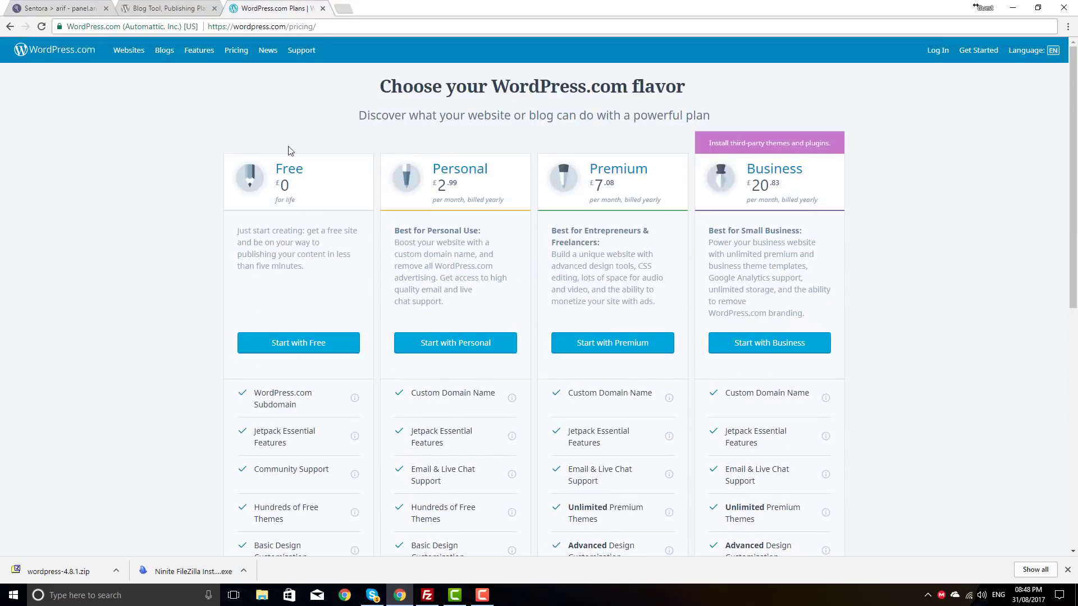
left_click(180, 9)
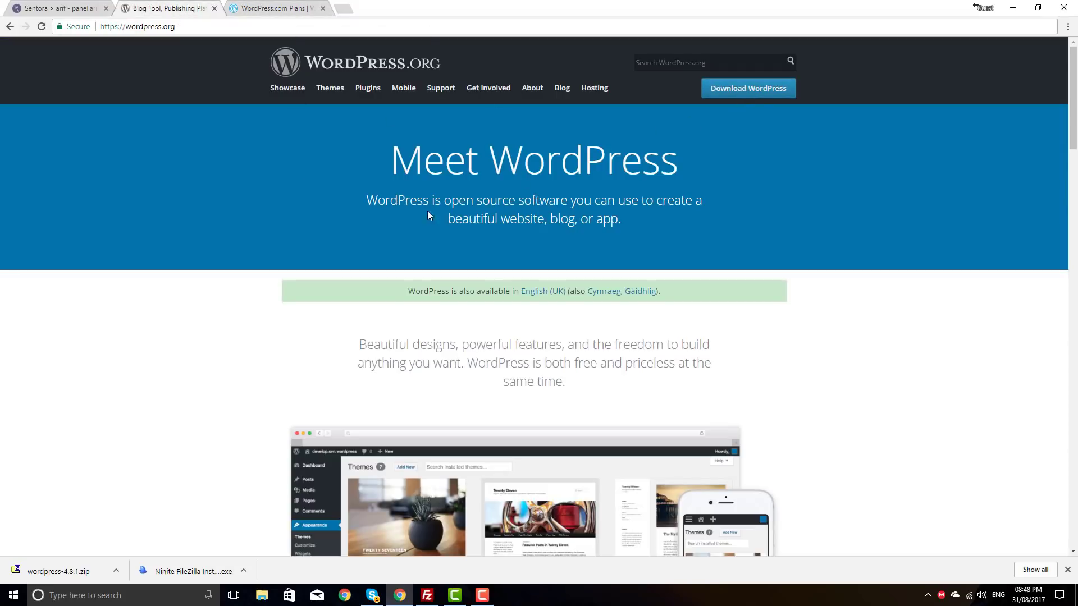
Step: Reload wordpress.org, hide the download shelf, and download the WordPress 4.8.1 zip
left_click(764, 90)
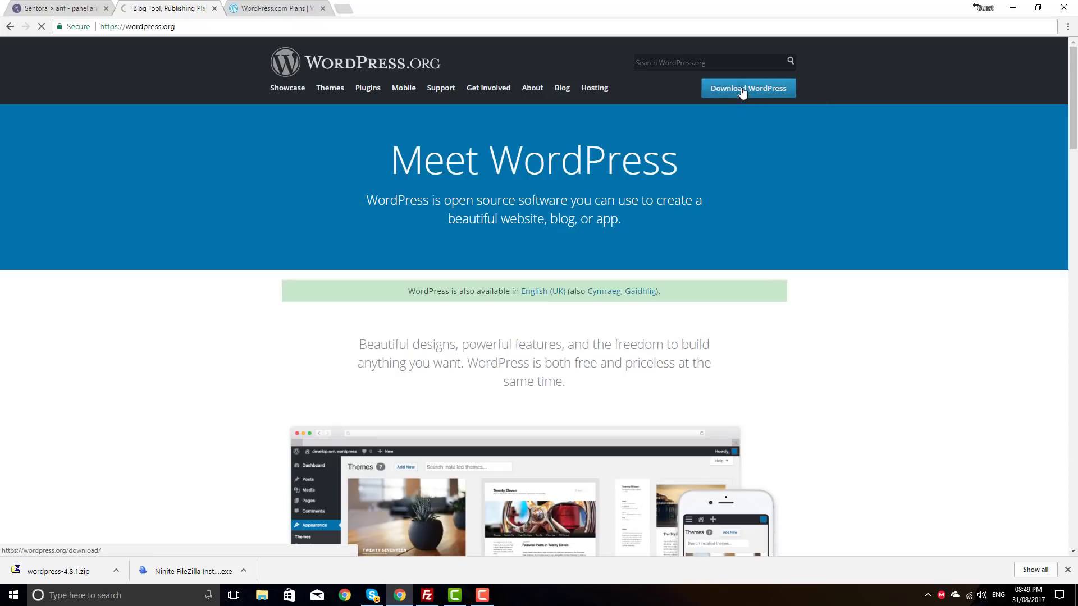
left_click(1067, 569)
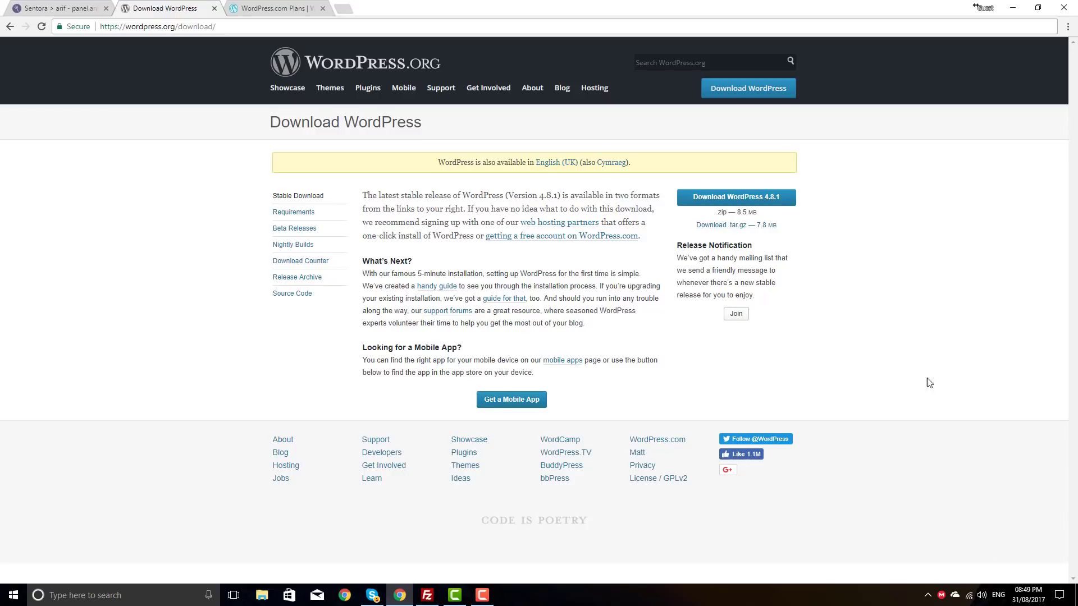
left_click(770, 200)
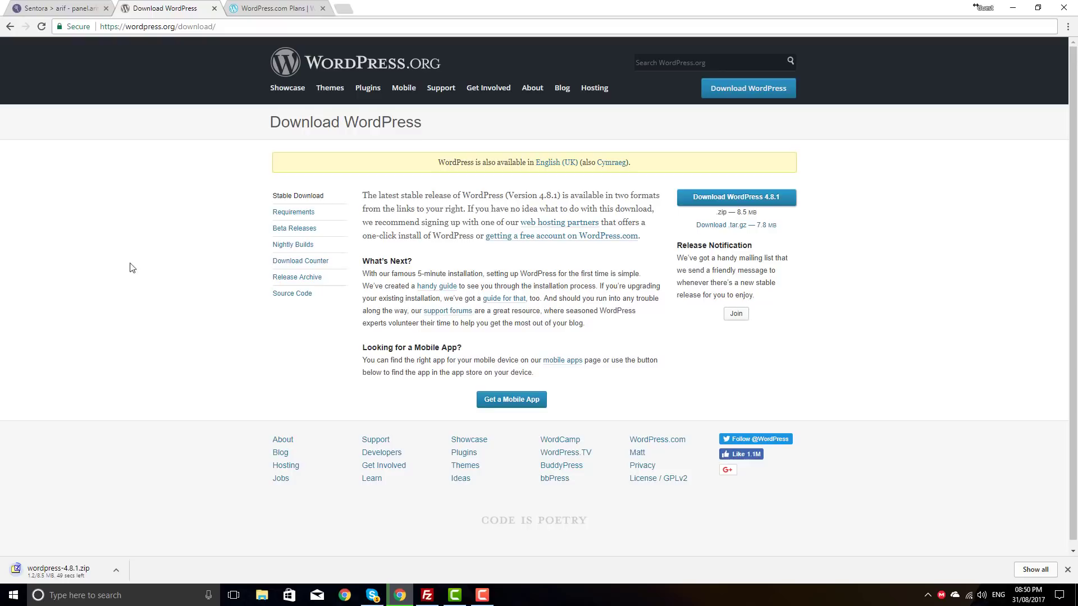
Step: Open Sentora's MySQL Database page, briefly checking the Domains page for sansoft.tk
left_click(46, 8)
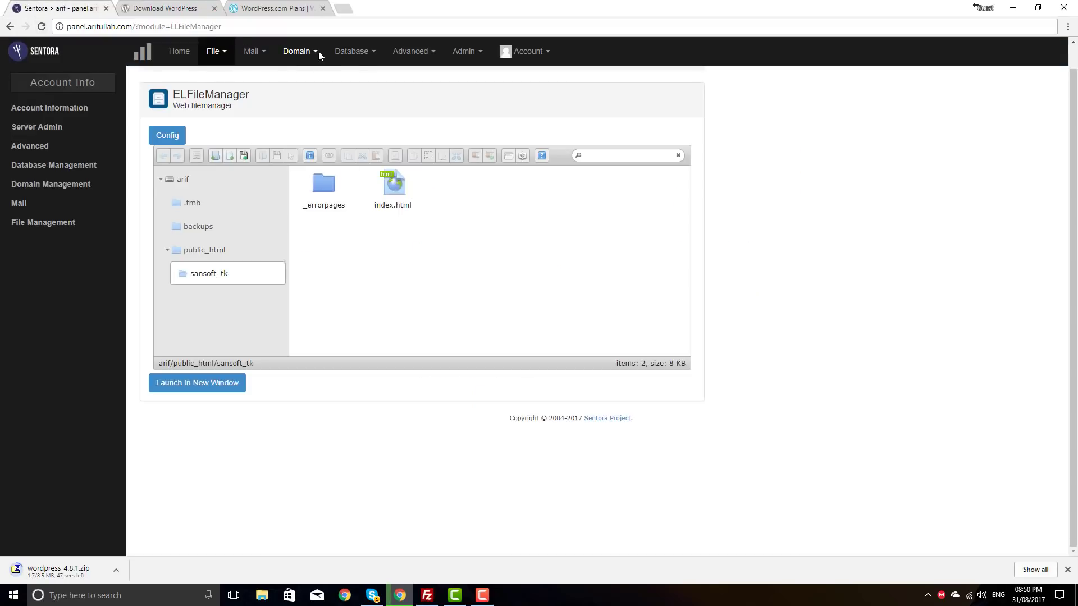
left_click(355, 53)
left_click(360, 76)
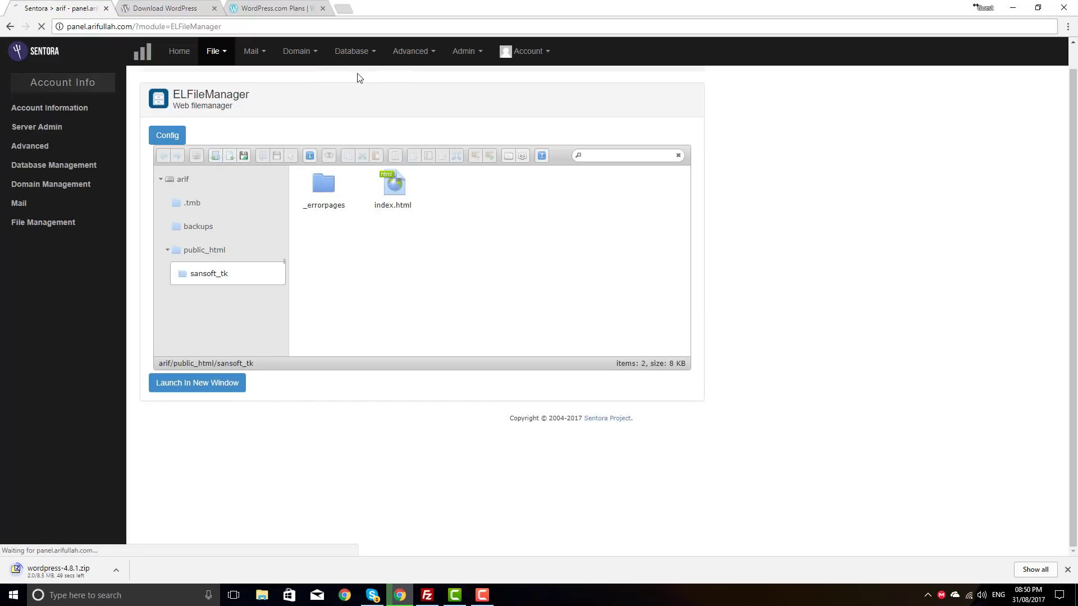
left_click(302, 265)
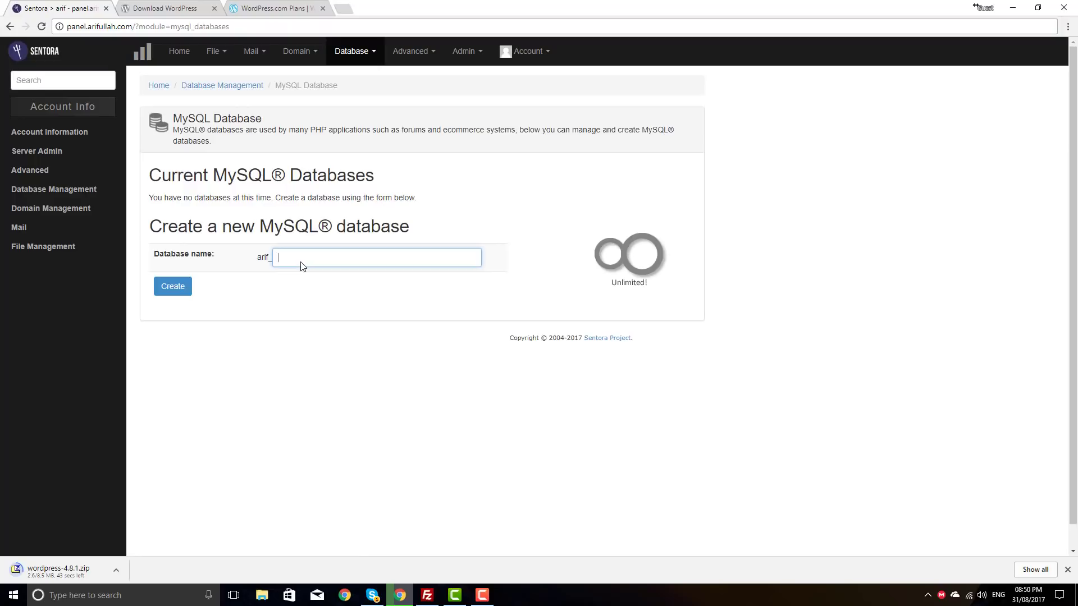
left_click(310, 53)
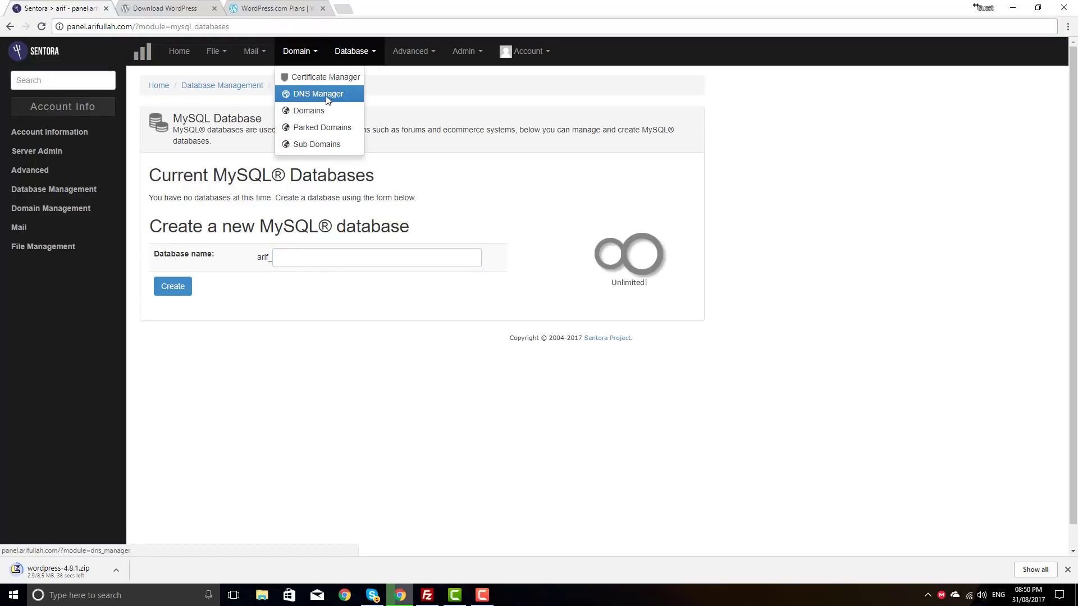
left_click(310, 112)
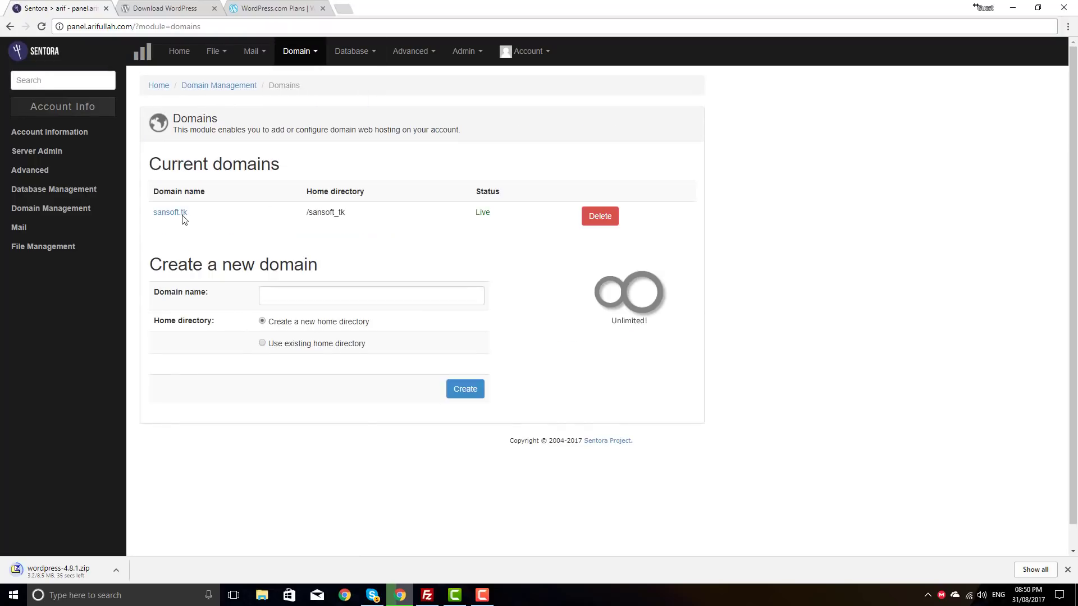
left_click(363, 52)
left_click(358, 74)
Step: Create the MySQL database arif_sansofttk and confirm it saved with zero users
left_click(309, 264)
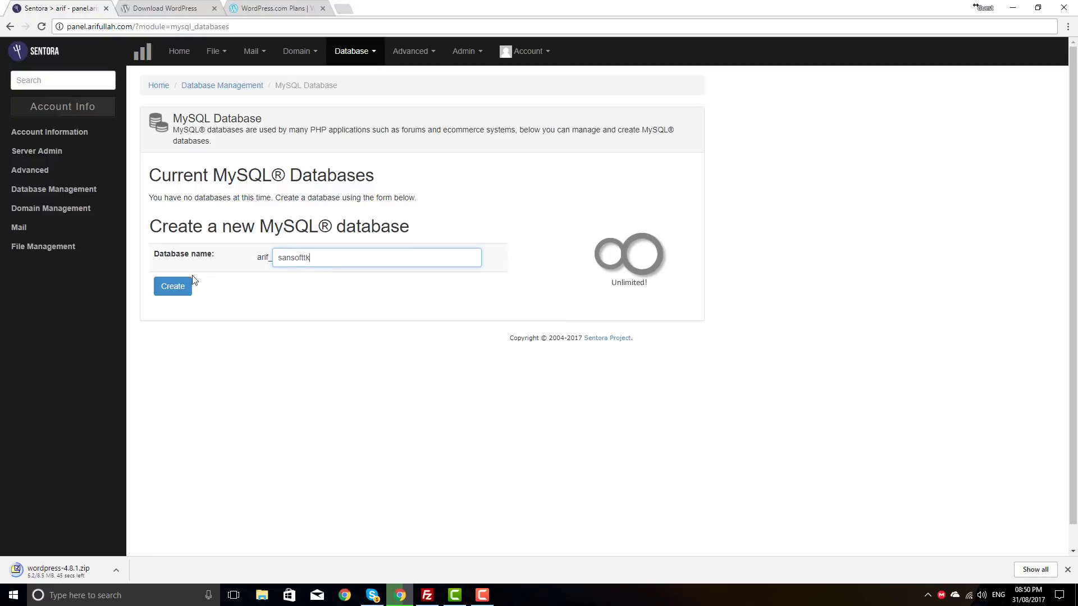
left_click(171, 287)
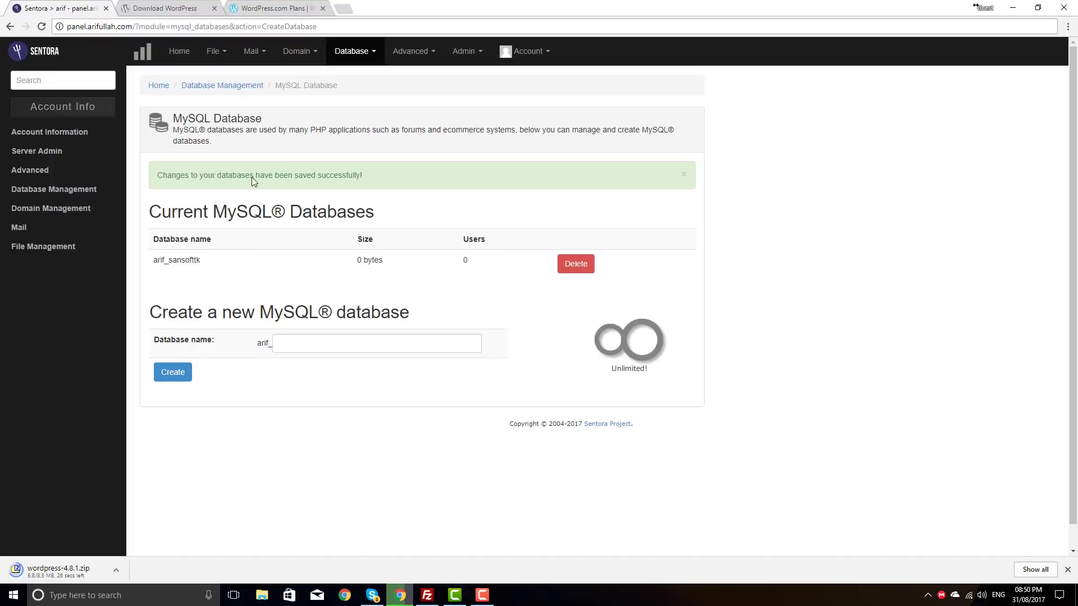
left_click_drag(154, 175, 337, 175)
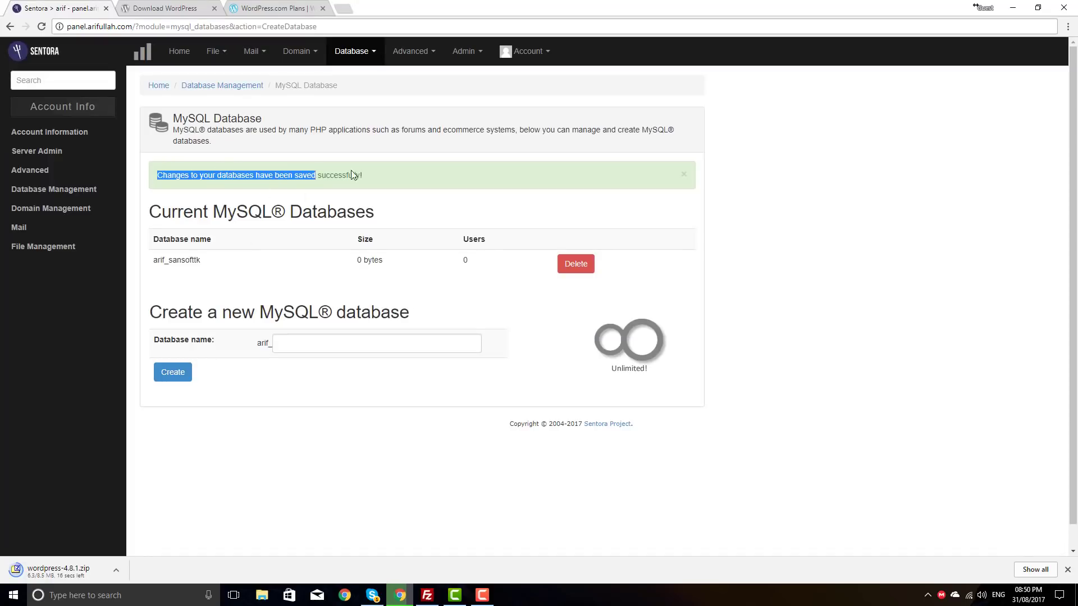
left_click(334, 193)
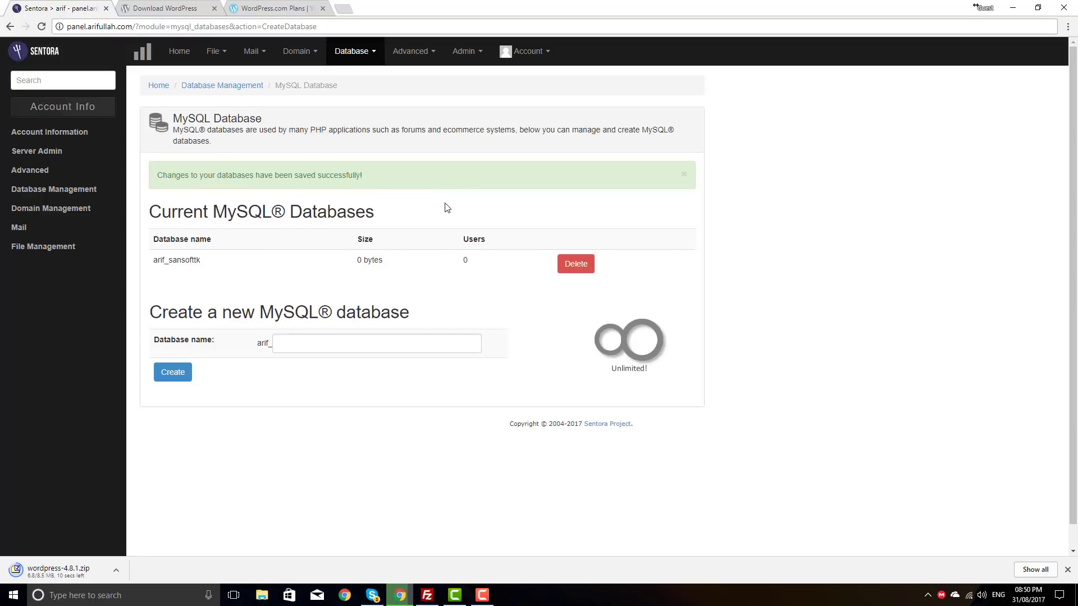
left_click(370, 53)
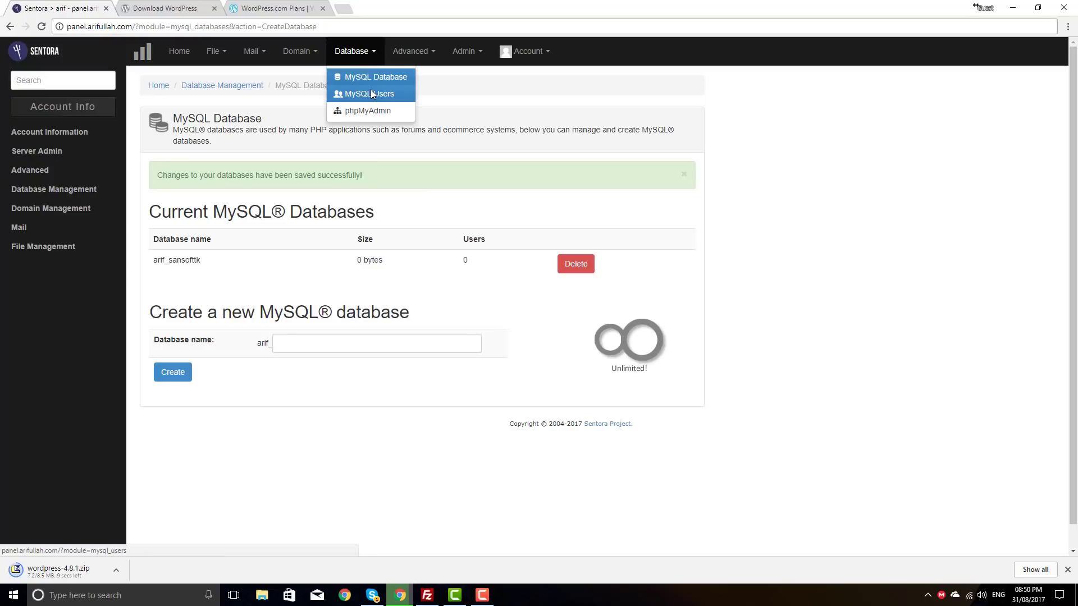
double_click(466, 260)
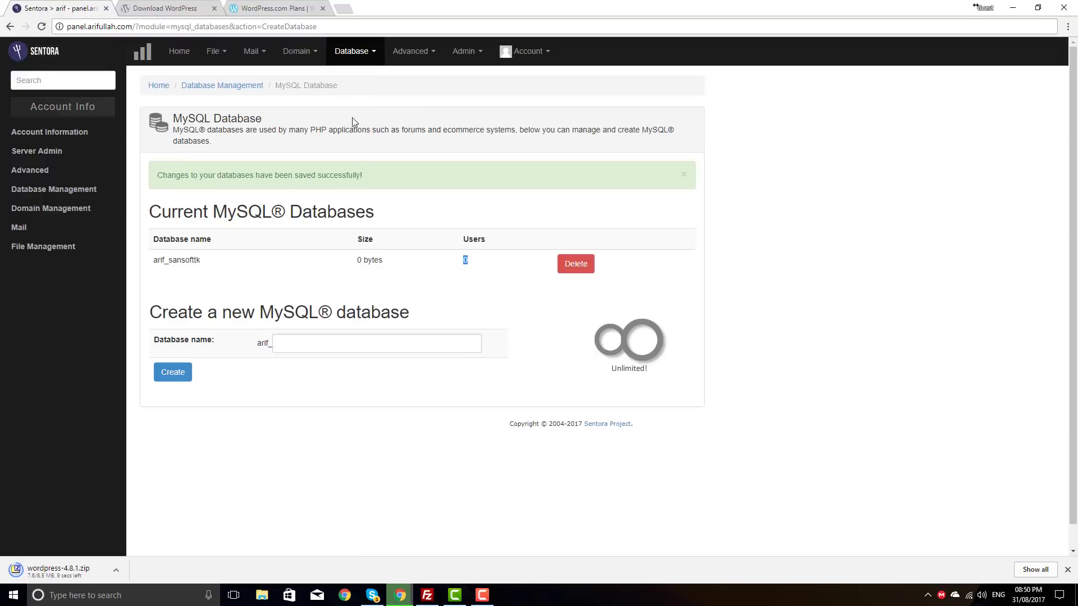
left_click(362, 58)
Step: Create MySQL user sansofttk mapped to arif_sansofttk, allowing access from any IP
left_click(365, 94)
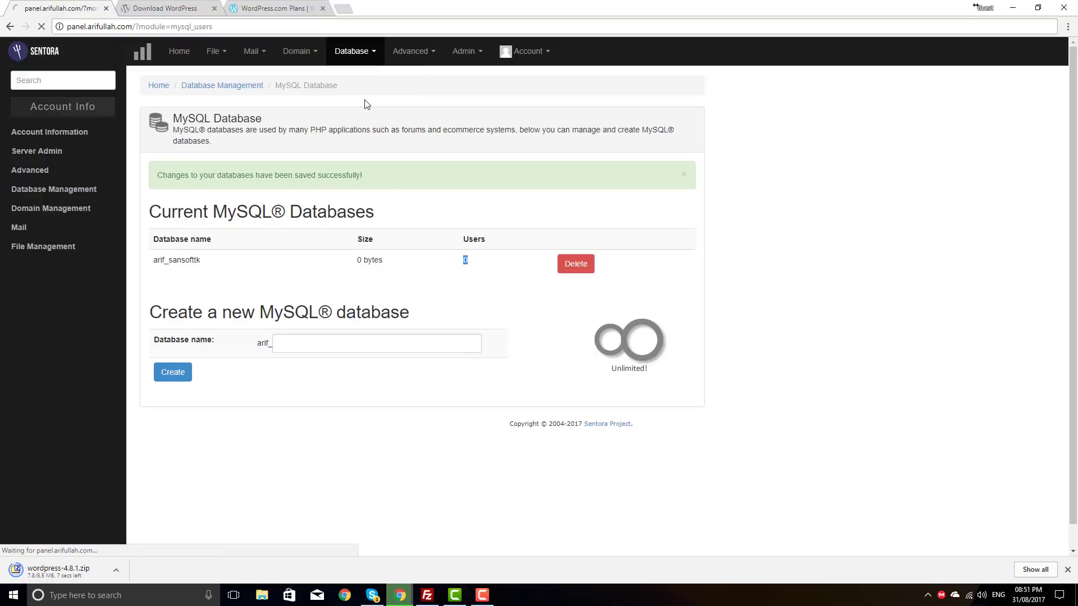
left_click(355, 252)
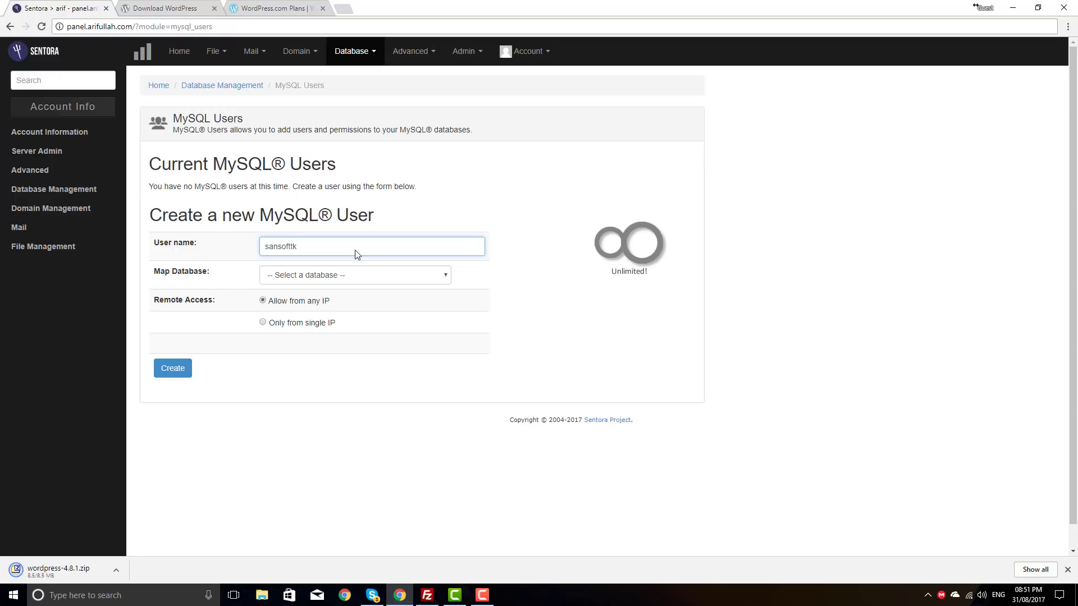
left_click(358, 278)
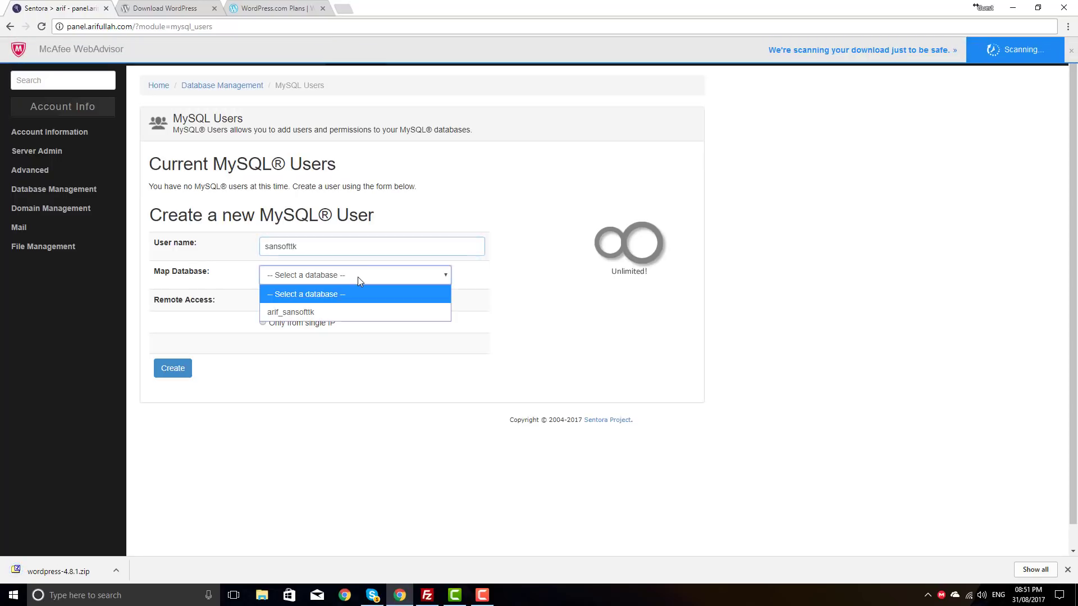
left_click(330, 312)
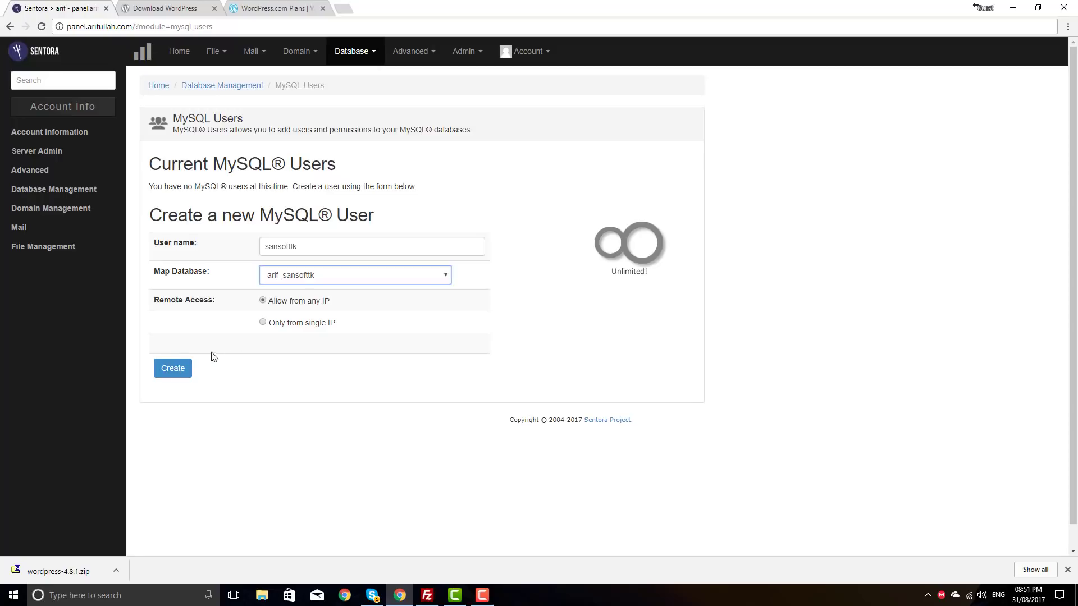
left_click(283, 326)
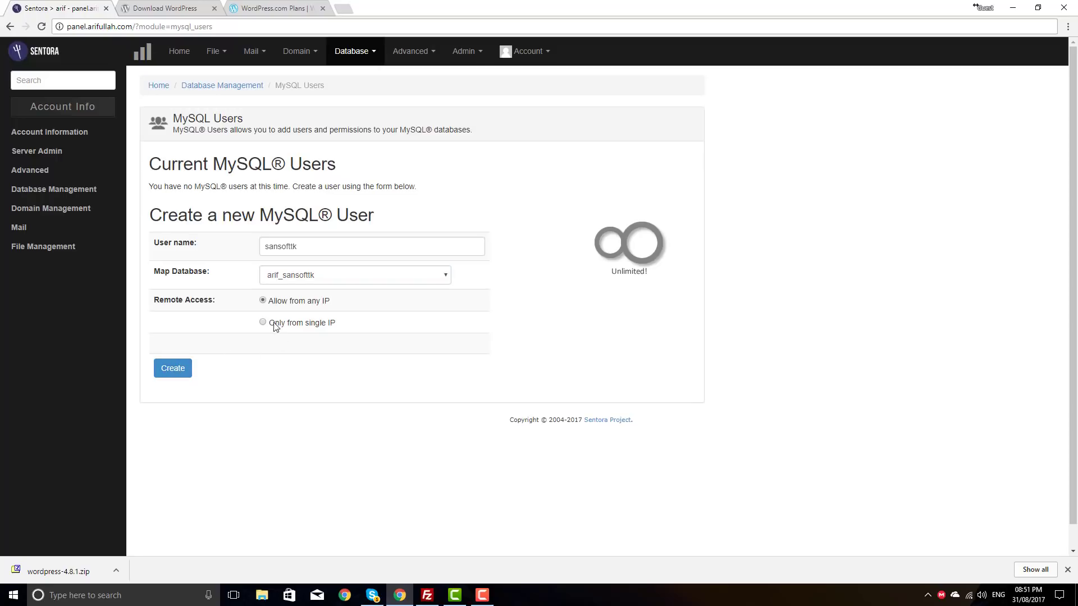
left_click(262, 323)
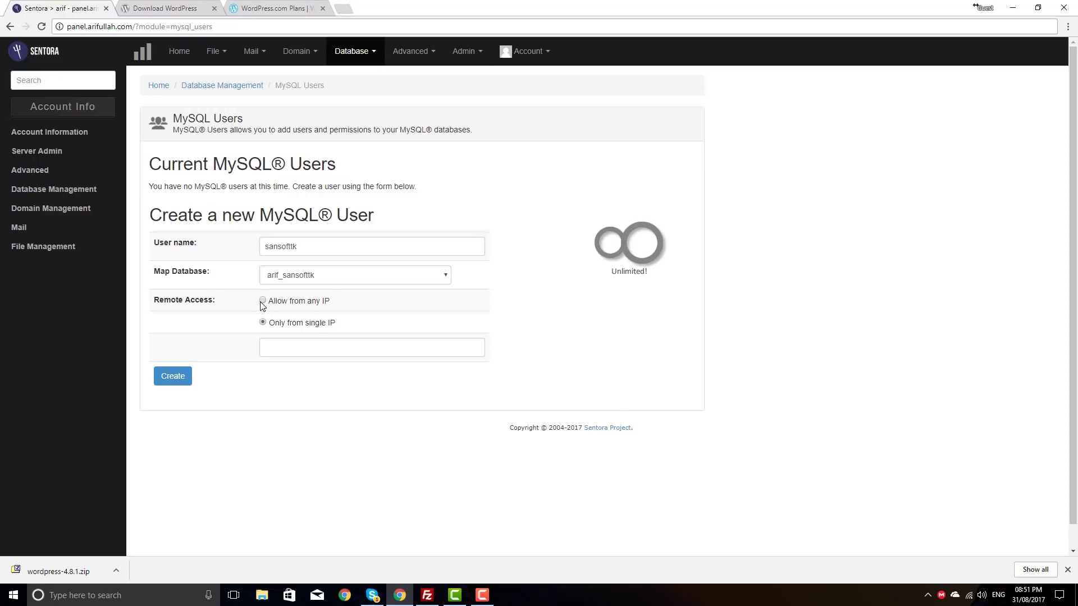
left_click(262, 301)
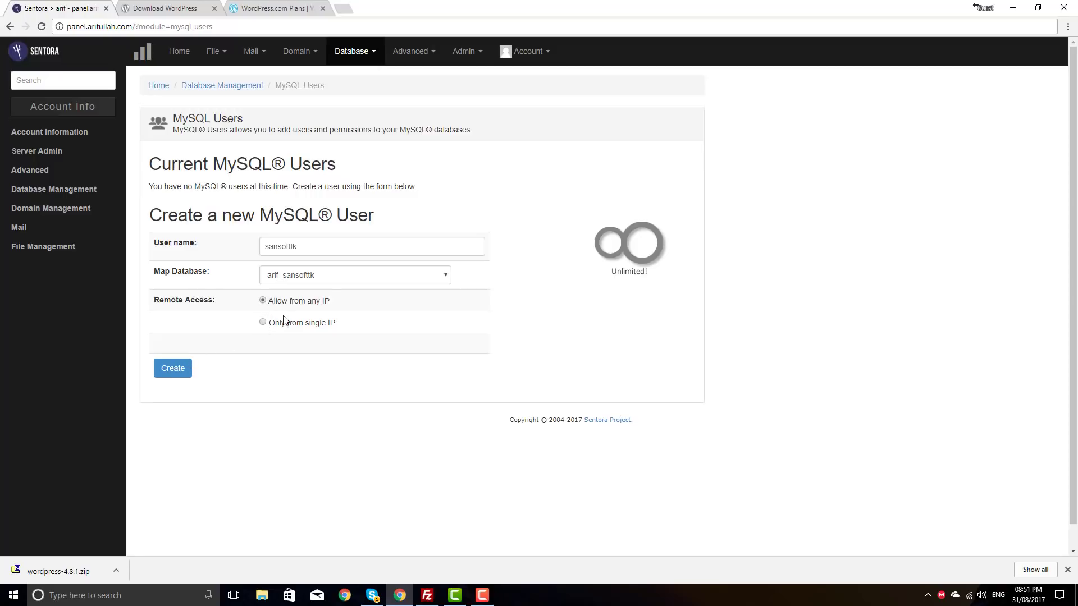
left_click(170, 372)
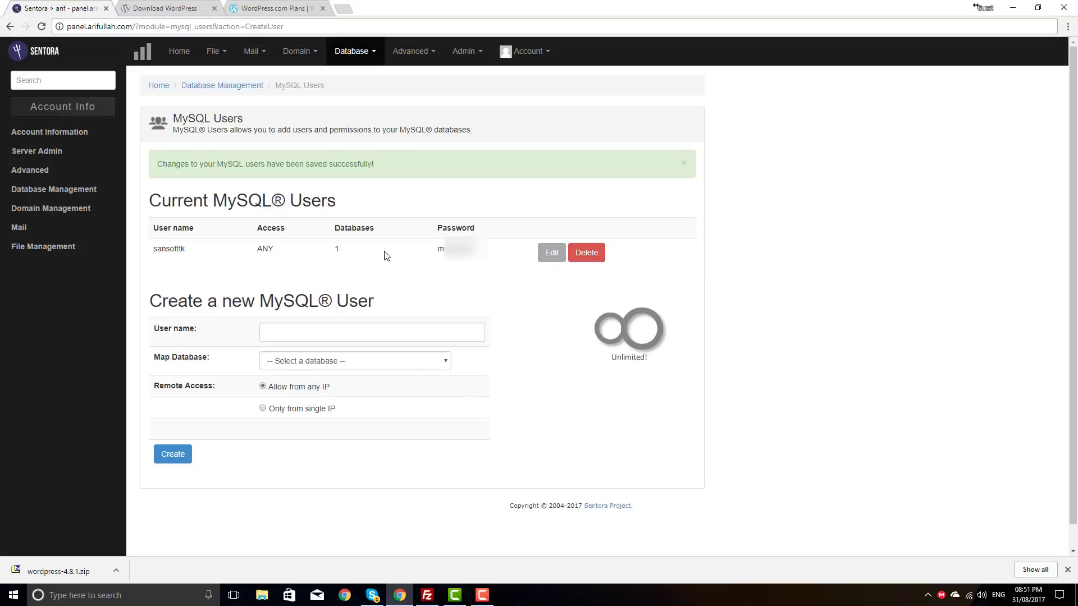
left_click_drag(484, 256, 438, 255)
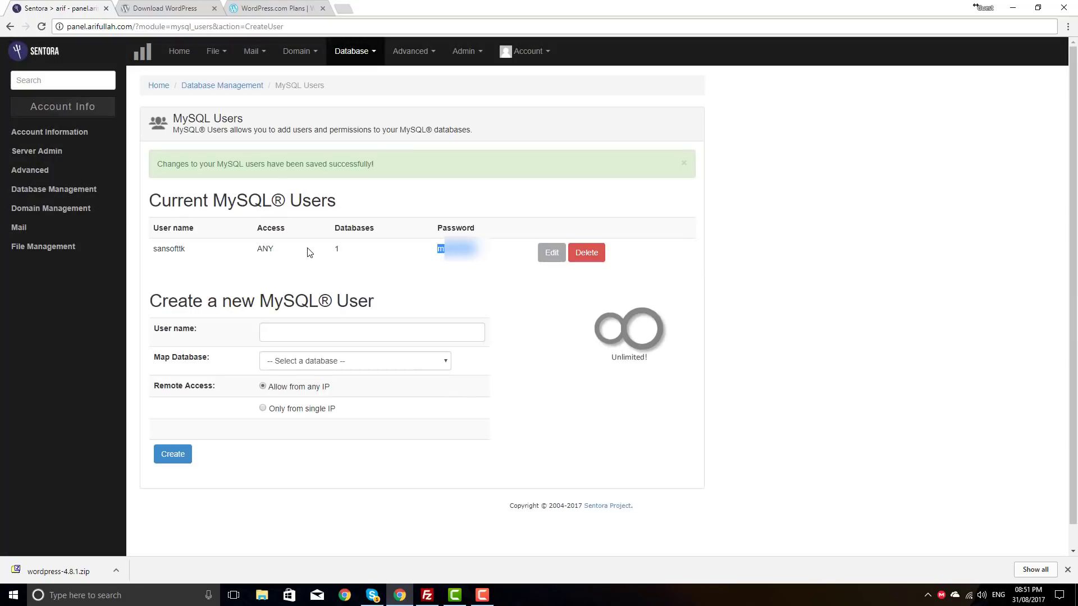
Step: Generate and save a new random password for the sansofttk user
left_click(547, 257)
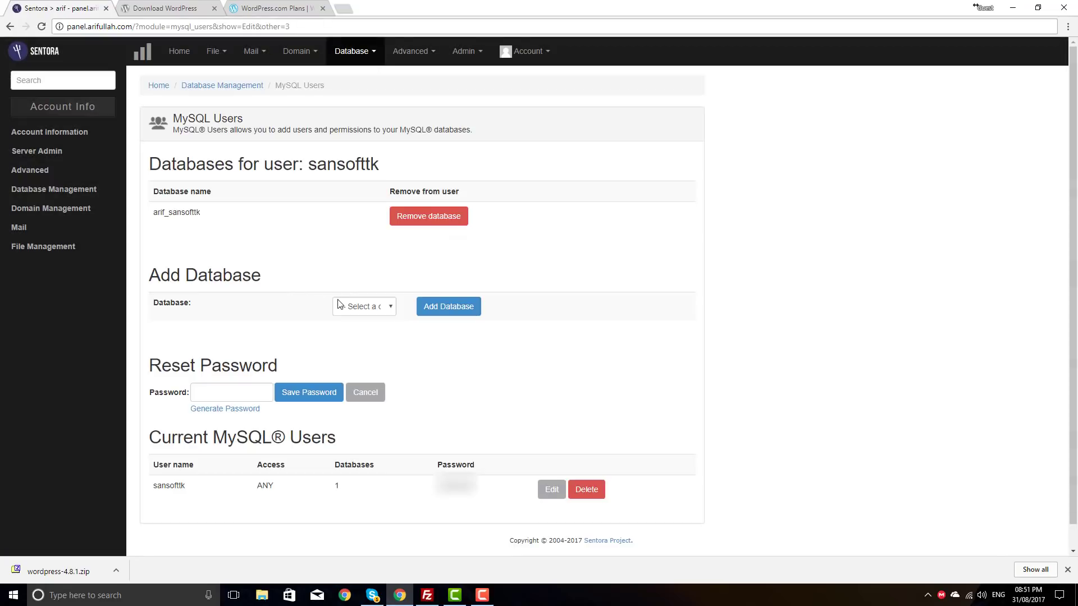
scroll(243, 319, "down", 1)
left_click(226, 369)
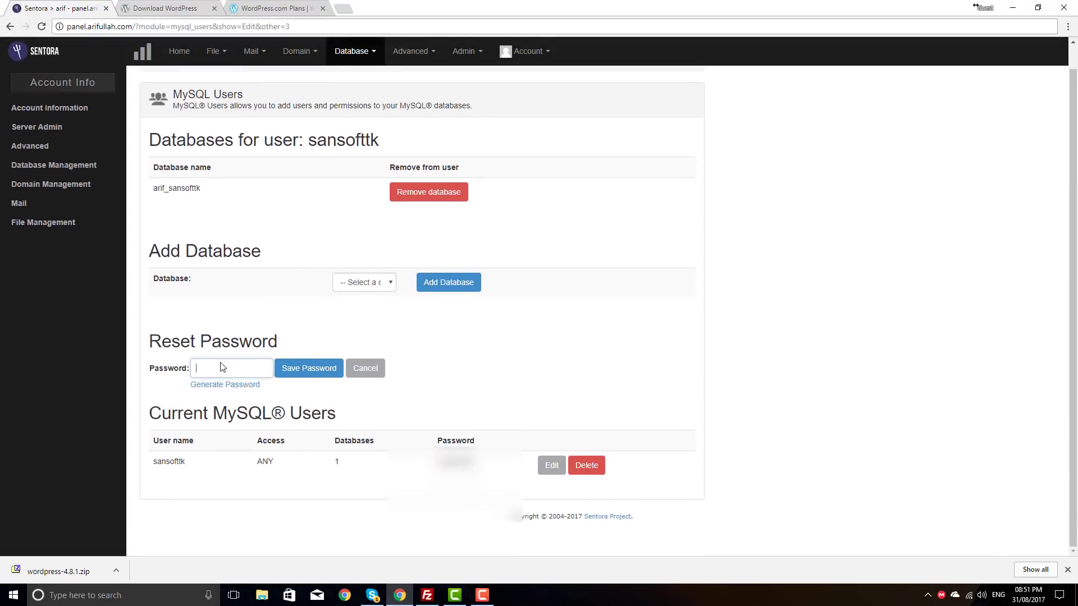
left_click(231, 385)
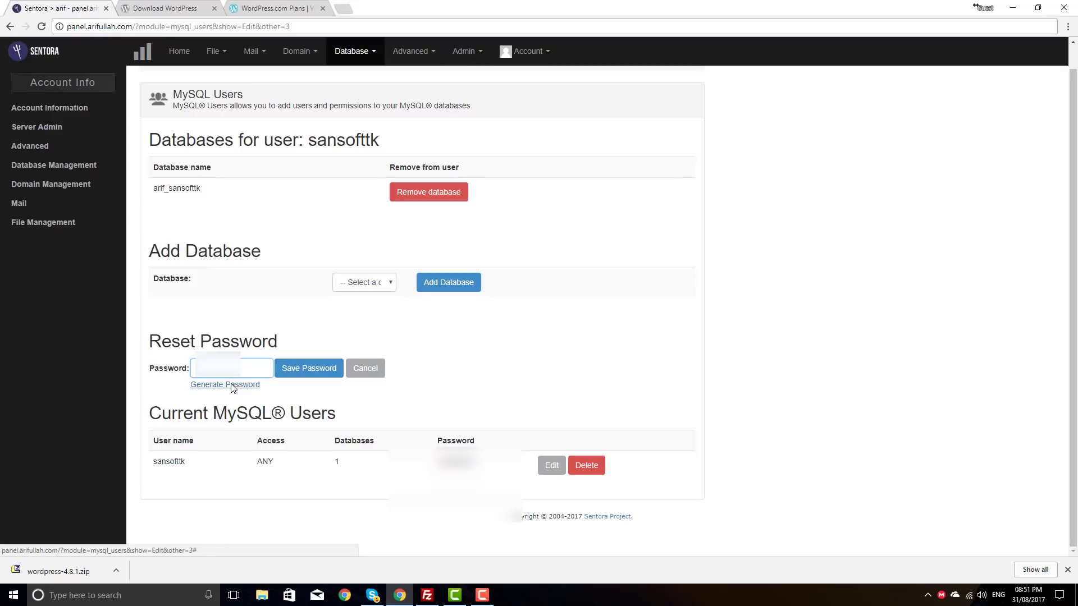
left_click(314, 371)
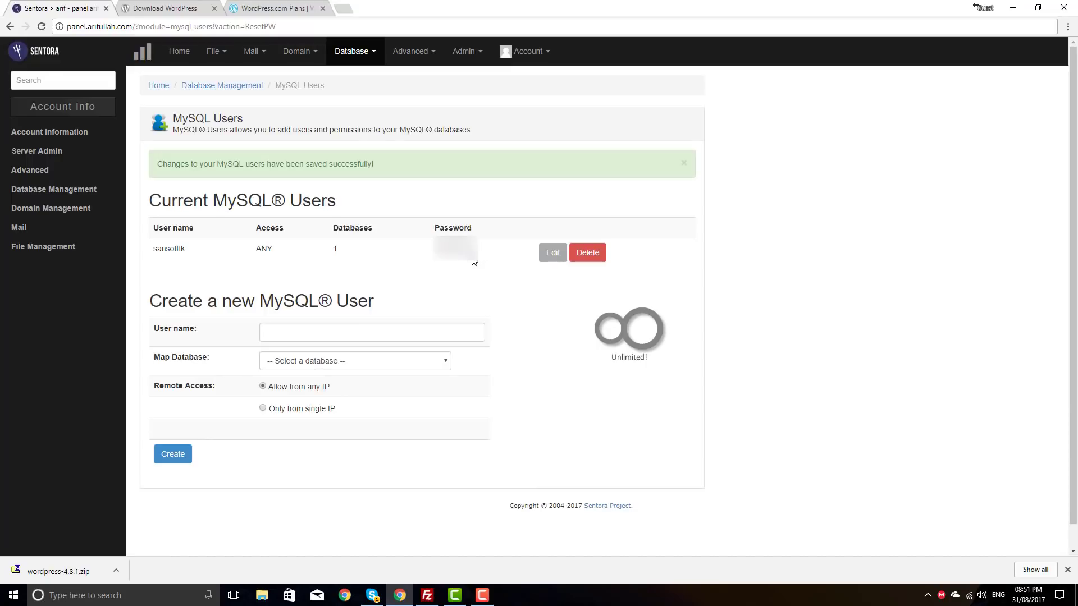
left_click_drag(475, 257, 433, 258)
left_click(461, 266)
Step: Recheck the sansofttk user's access, database mapping and password
left_click(548, 251)
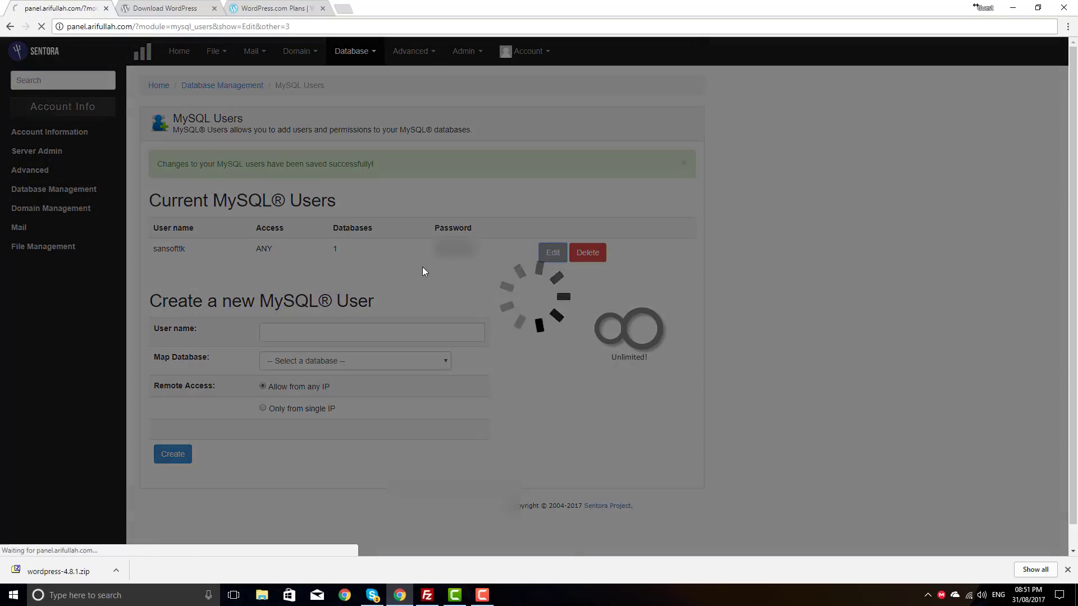
left_click_drag(156, 216, 235, 222)
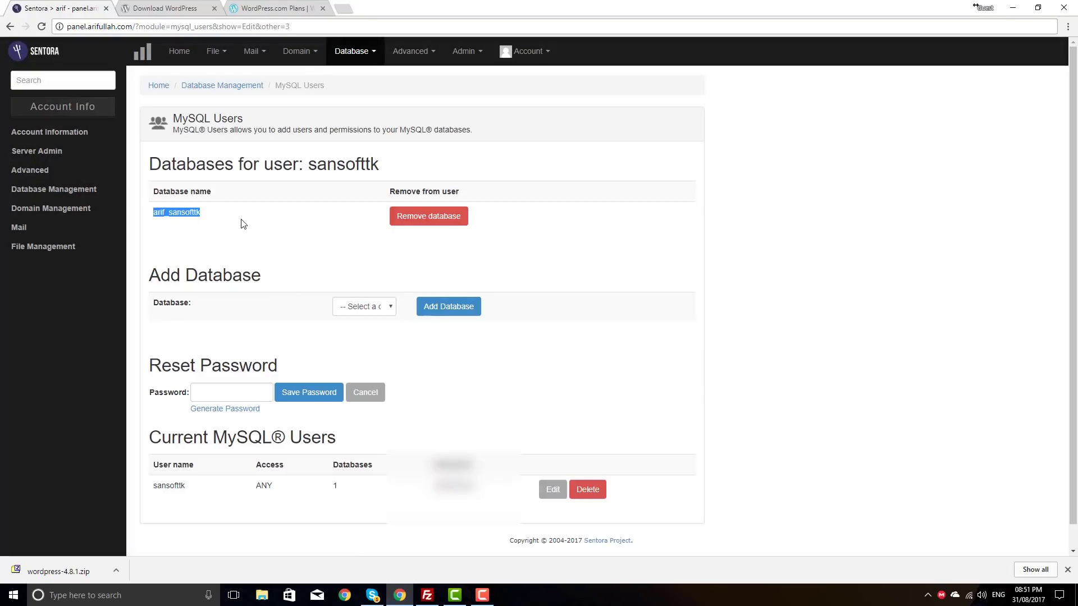
scroll(272, 259, "down", 1)
left_click_drag(151, 461, 480, 469)
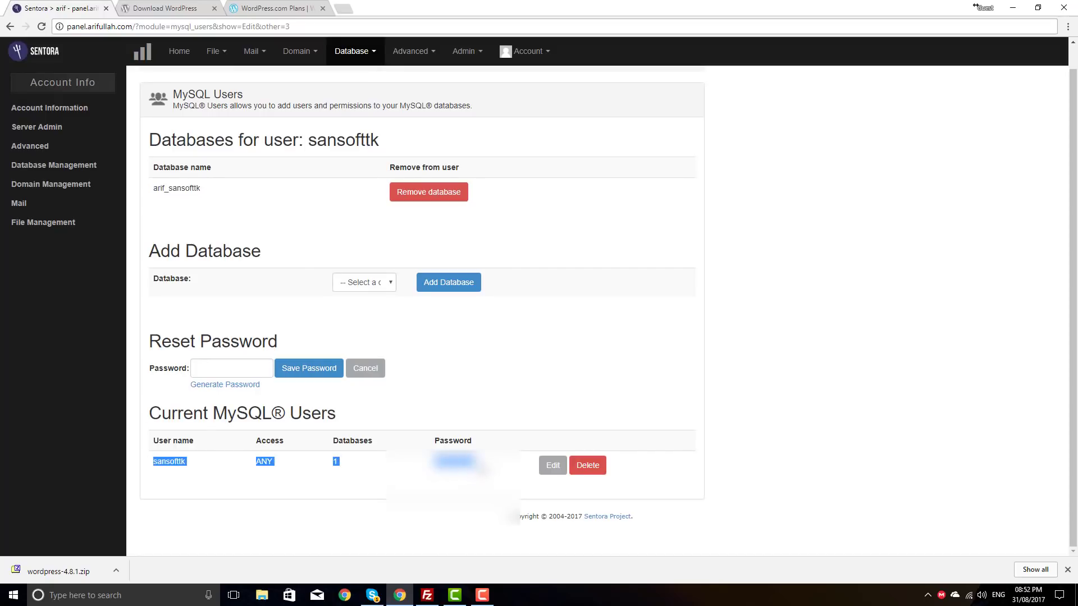
left_click(490, 469)
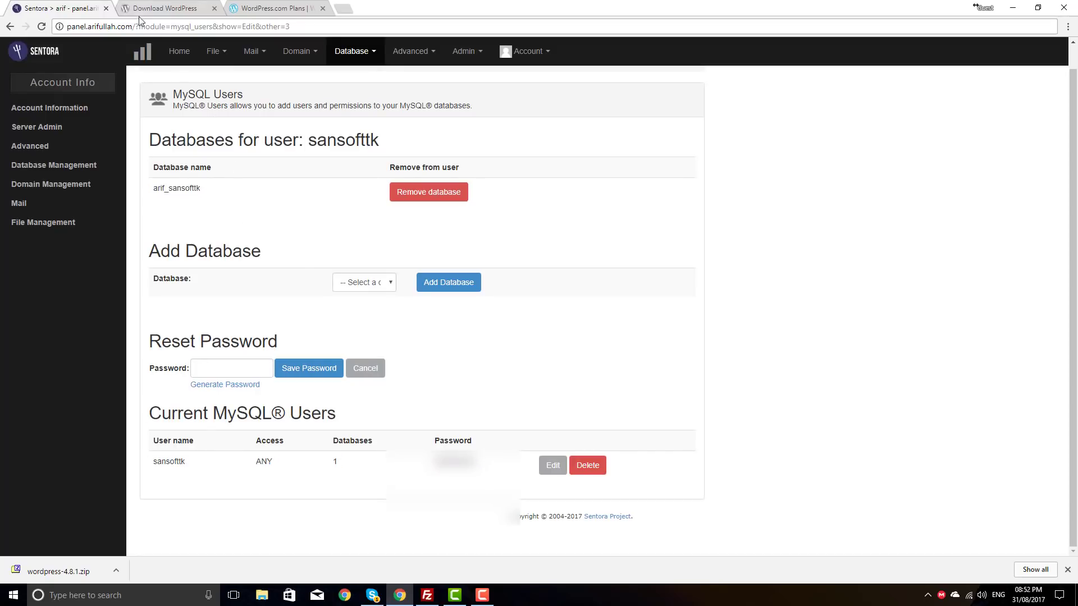
left_click_drag(483, 469, 440, 461)
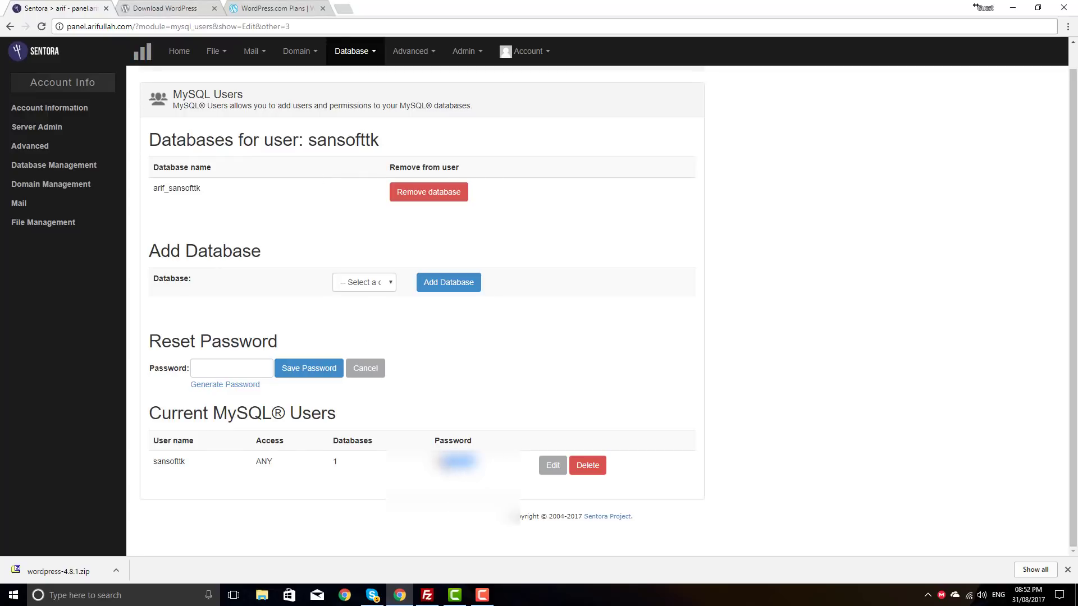
left_click(367, 51)
Step: Launch phpMyAdmin as sansofttk, view the empty arif_sansofttk database, then return to Sentora
left_click(366, 109)
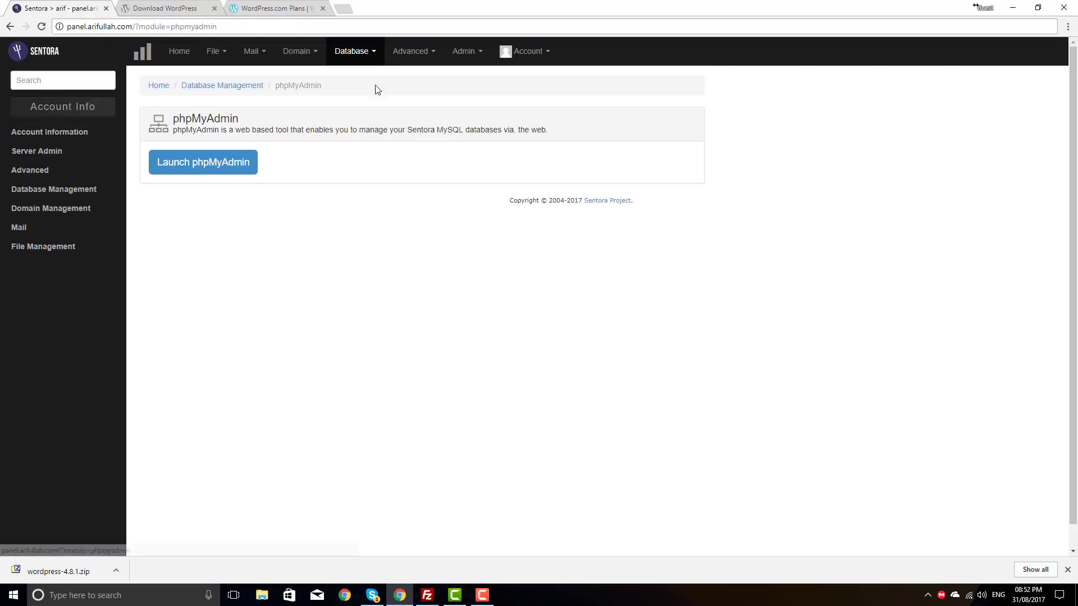
left_click(230, 164)
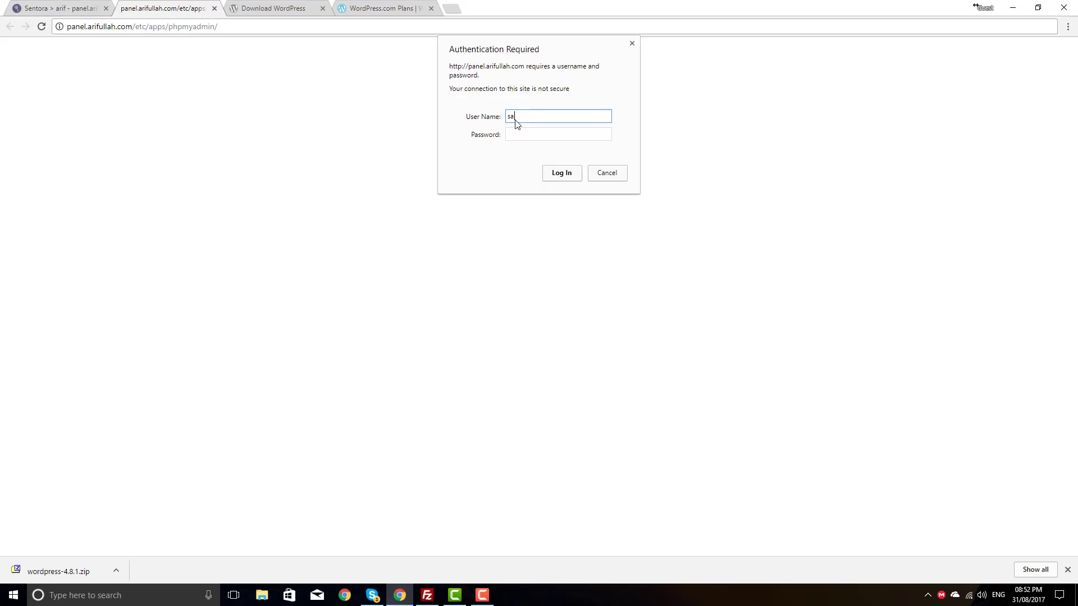
type("sansofttk")
key("Tab")
left_click(559, 173)
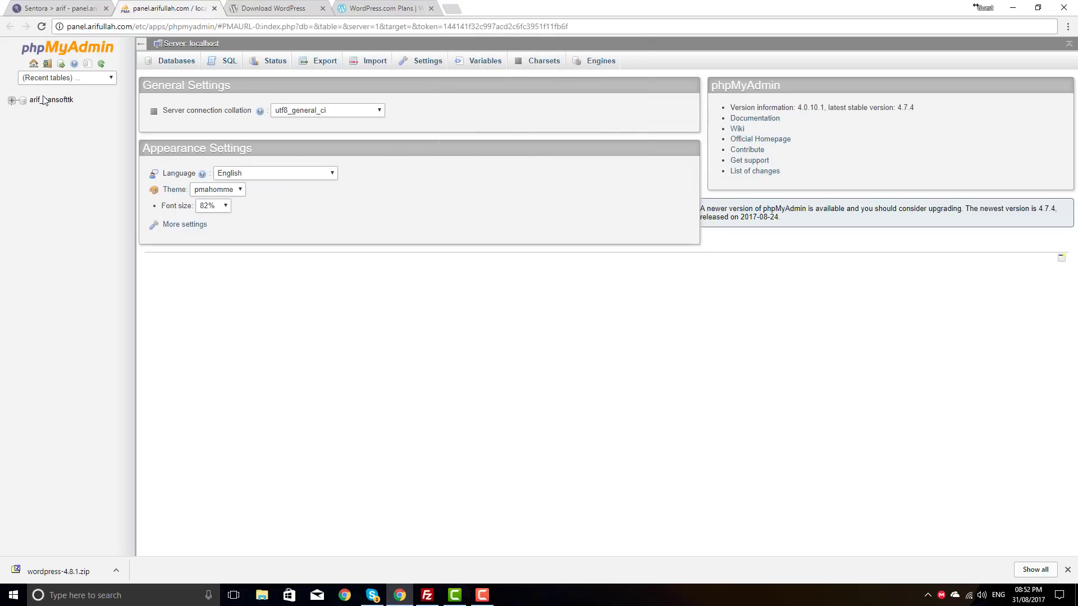
left_click(32, 96)
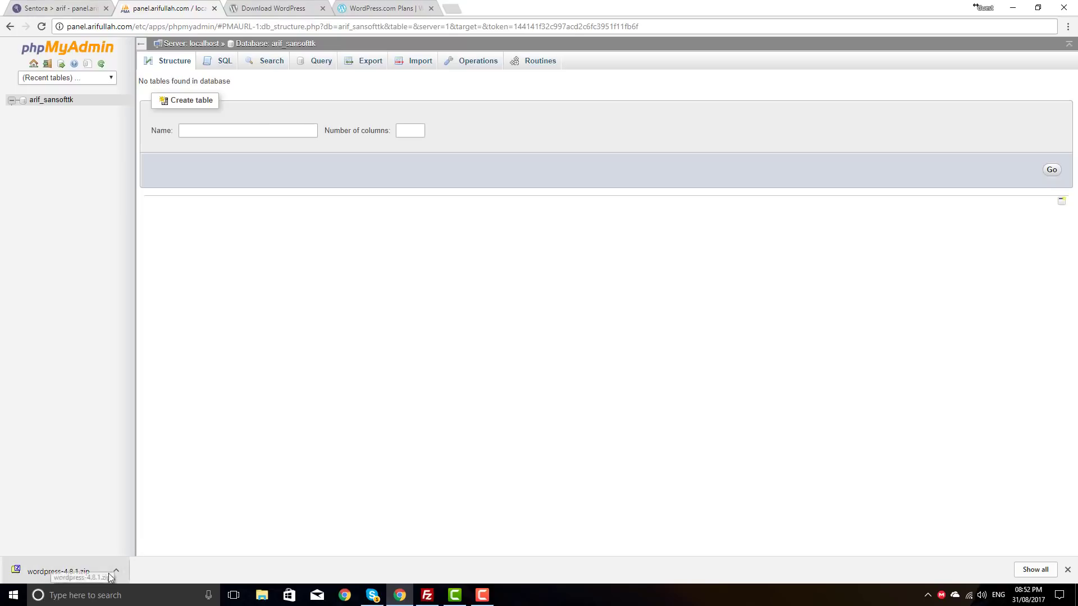
left_click(56, 9)
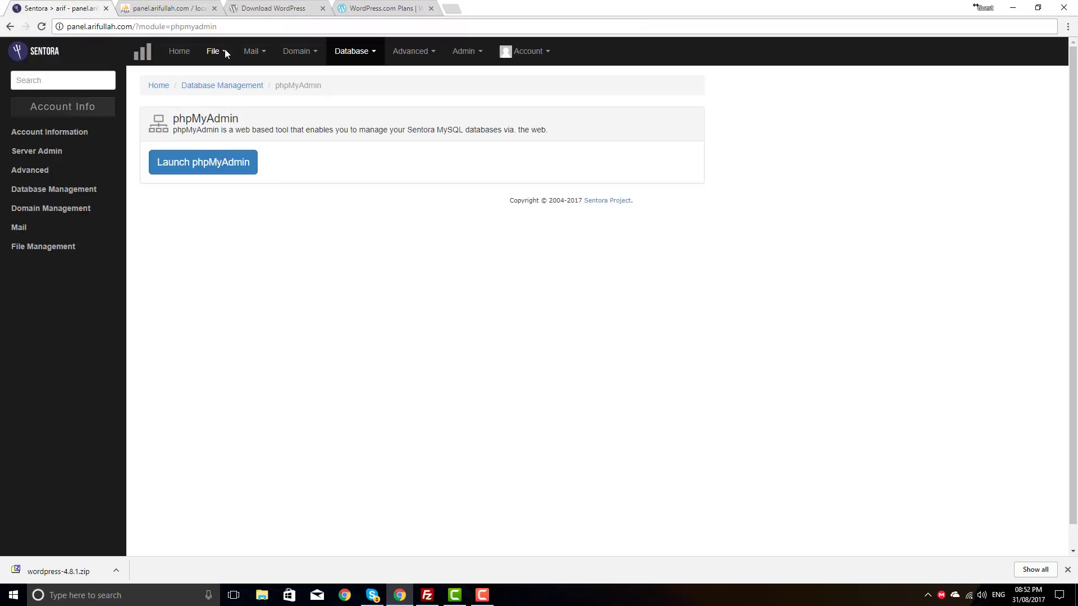
left_click(219, 51)
Step: Open ELFileManager on the sansoft_tk site folder, then start a new browser tab
left_click(239, 76)
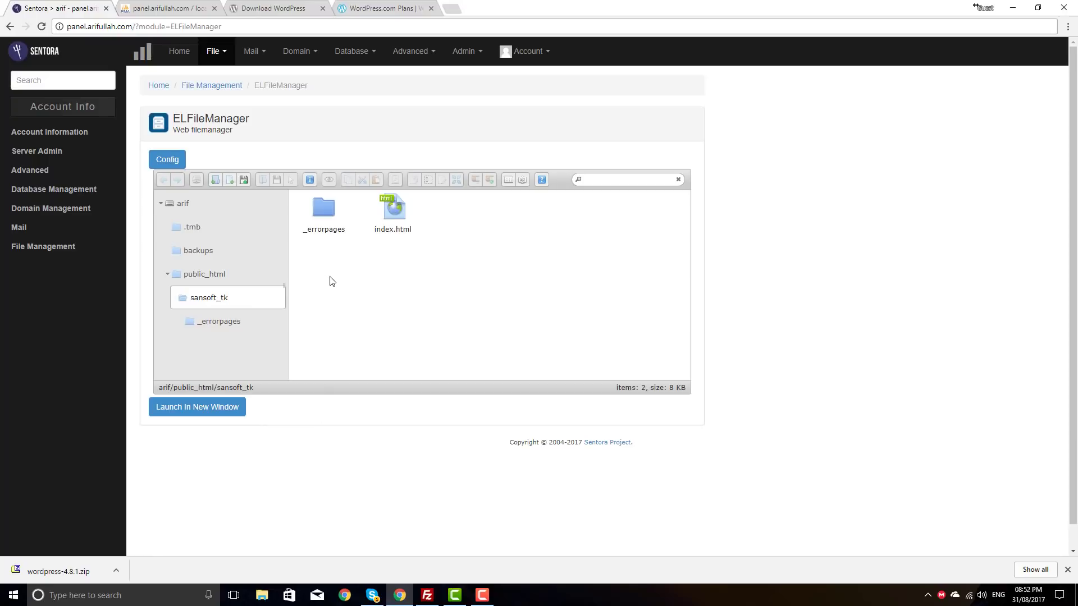
left_click(453, 9)
Step: Search 'filezila', download FileZilla Client from filezilla-project.org, and bring the FileZilla window forward
type("f")
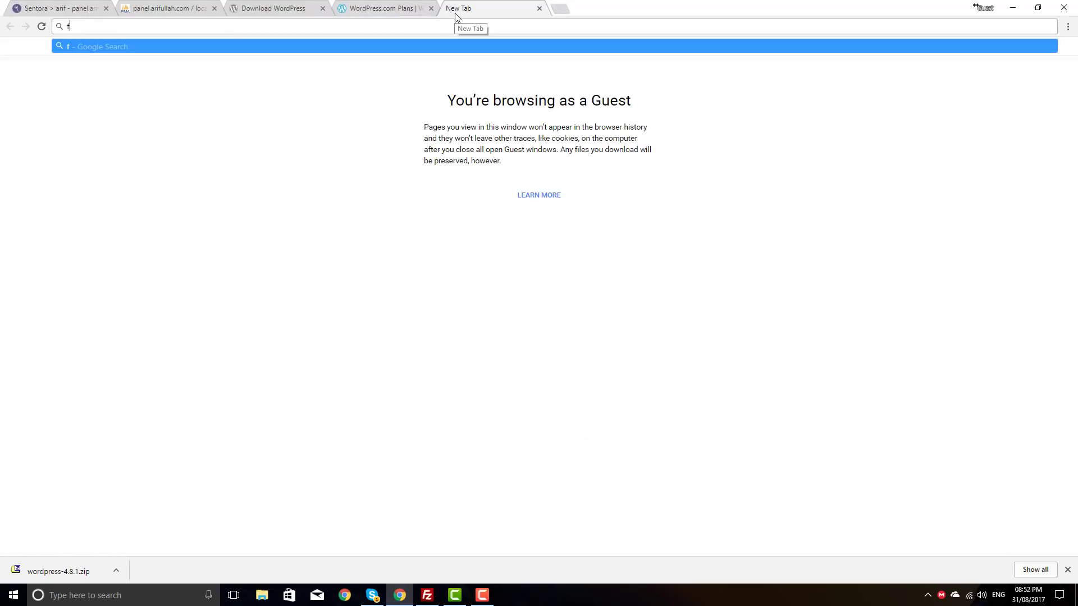
type("ilezila")
key("Return")
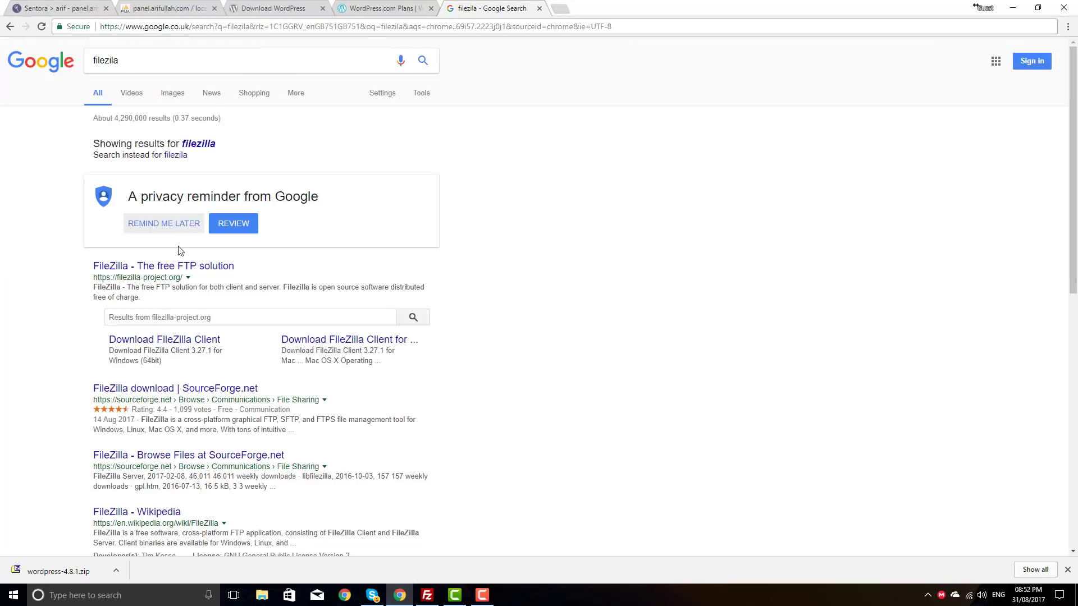
left_click(207, 266)
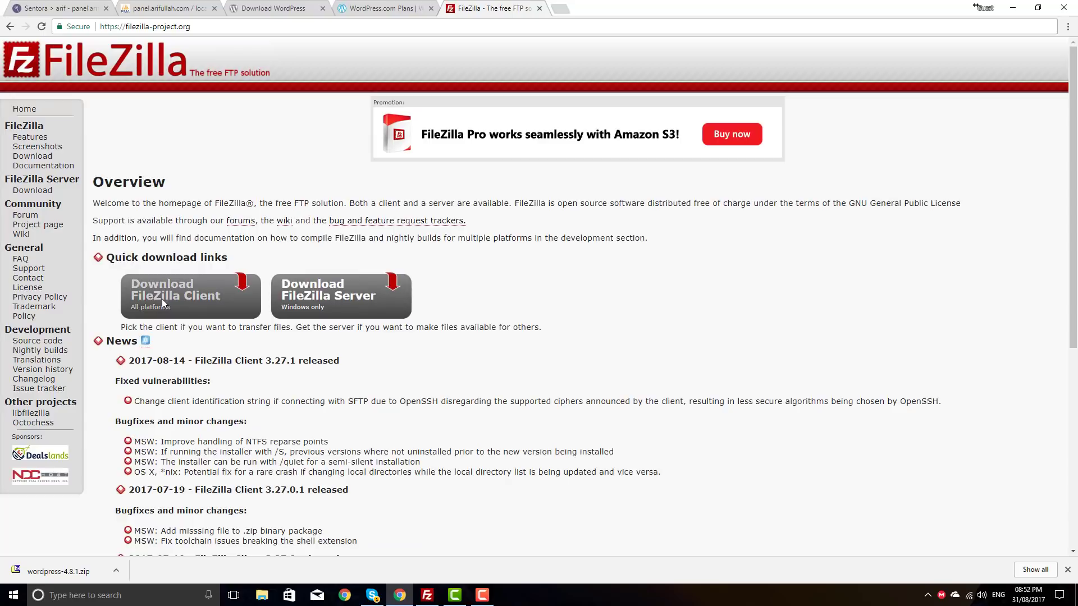
left_click(219, 295)
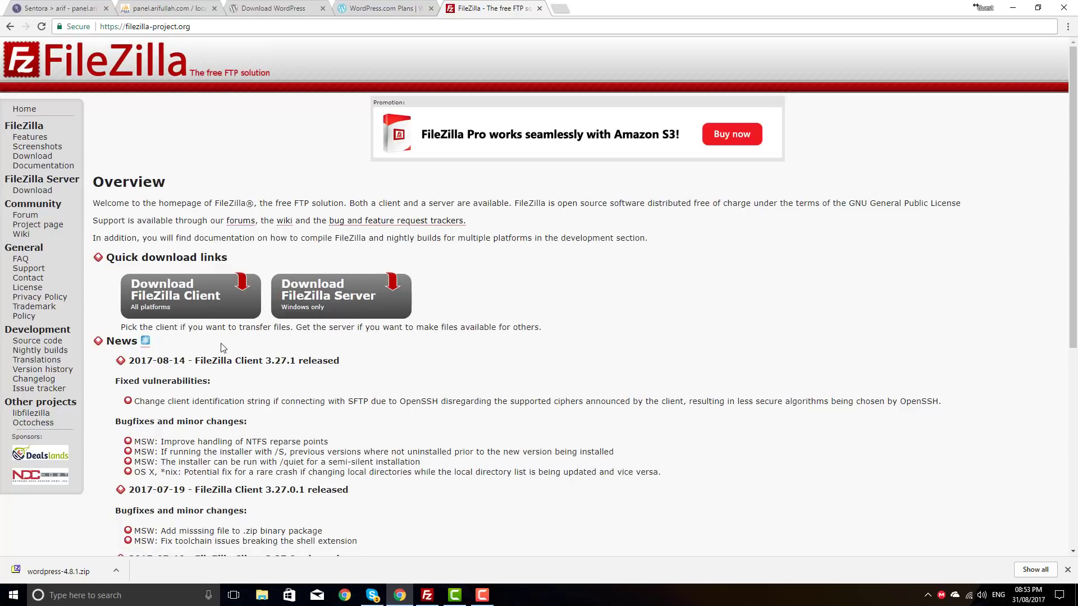
scroll(230, 342, "down", 3)
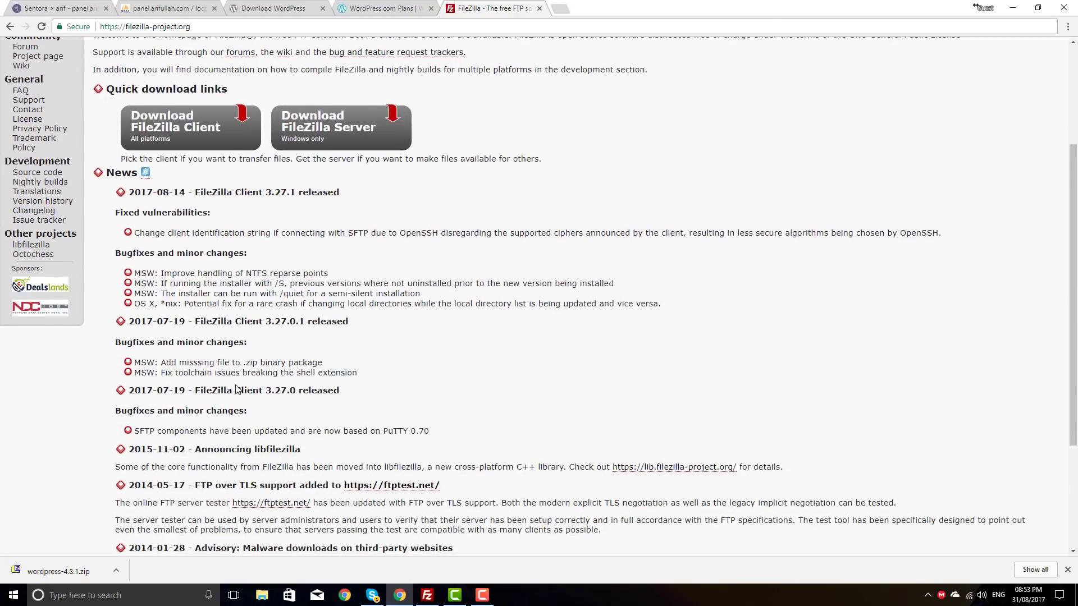
left_click(427, 596)
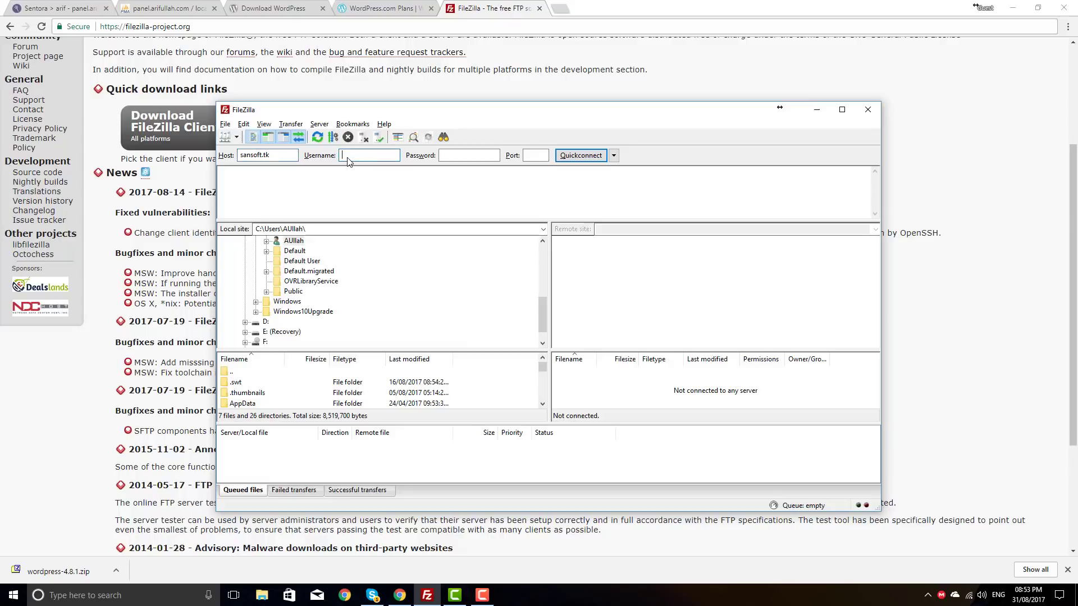
Step: Browse Sentora's file options, then focus the login username field in FileZilla
left_click(71, 7)
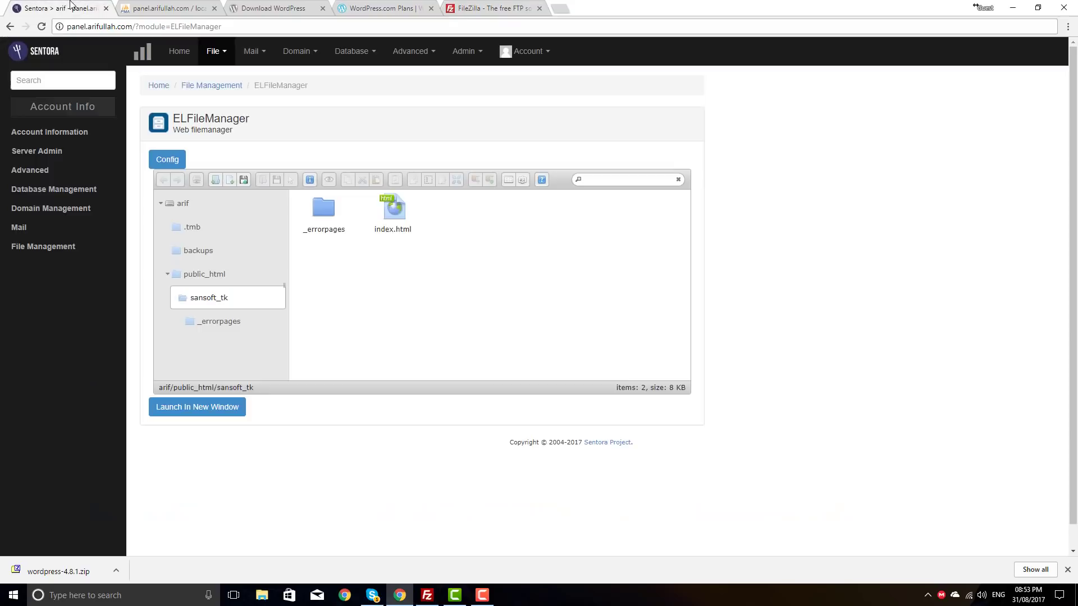
left_click(213, 51)
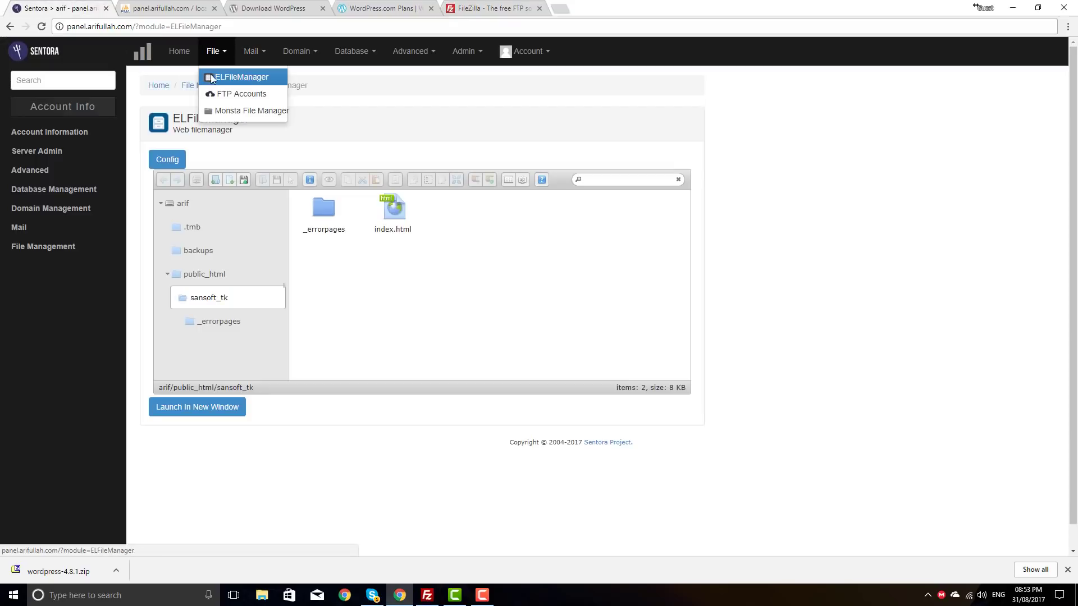
left_click(181, 52)
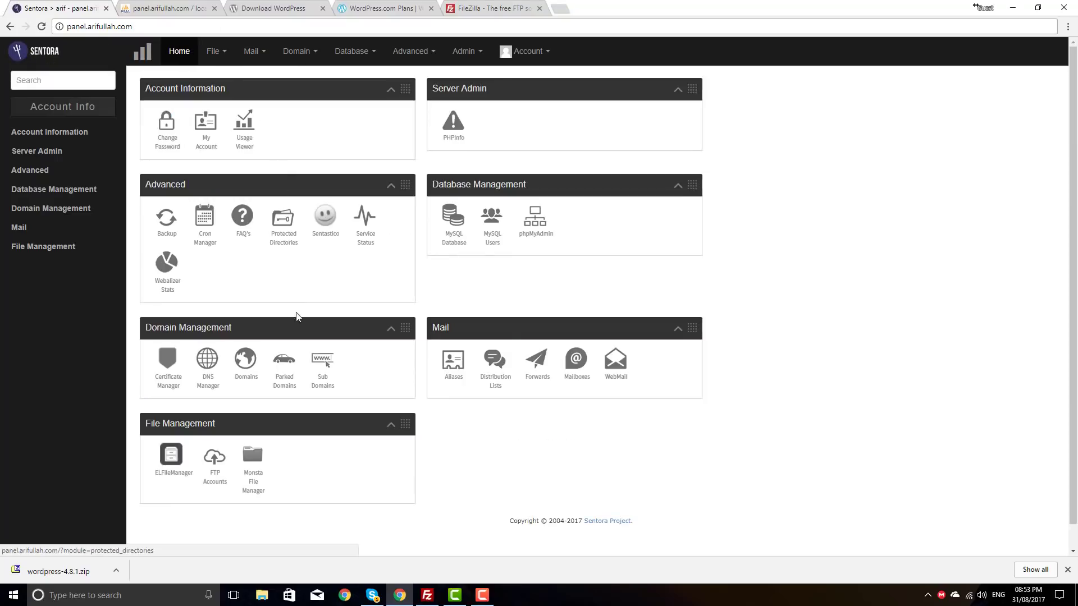
left_click(427, 595)
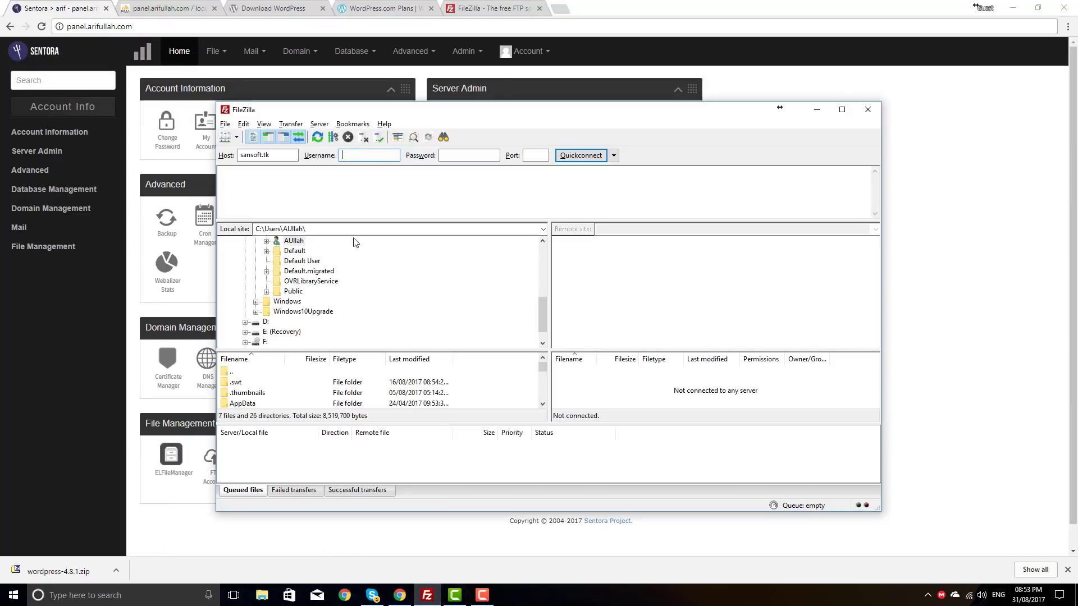
left_click(354, 156)
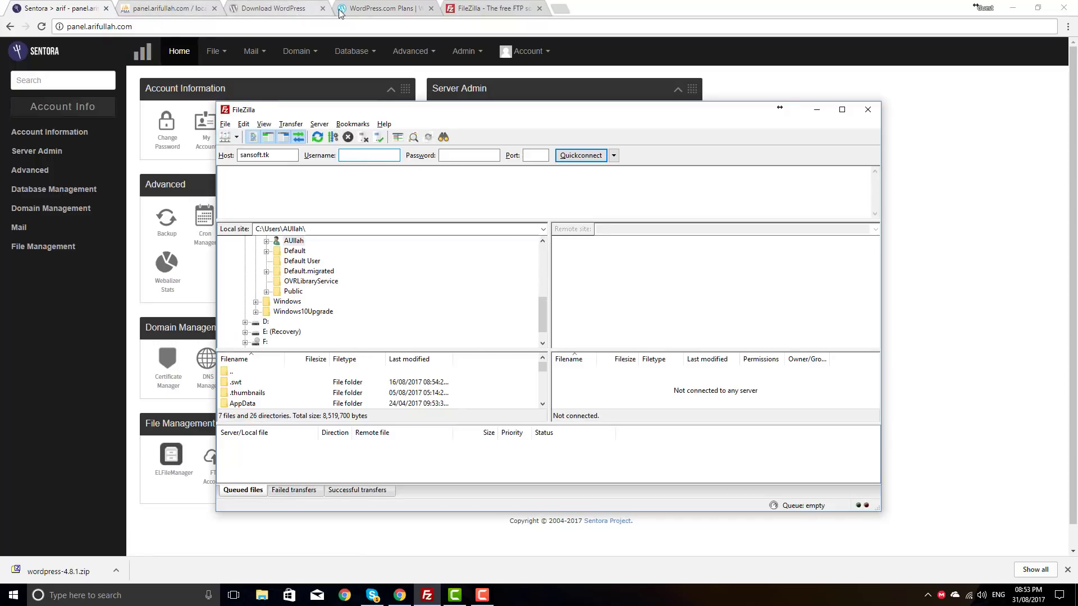
Step: On Sentora's FTP Accounts page, select the account name, /public_html/sansoft_tk home directory and password
left_click(214, 52)
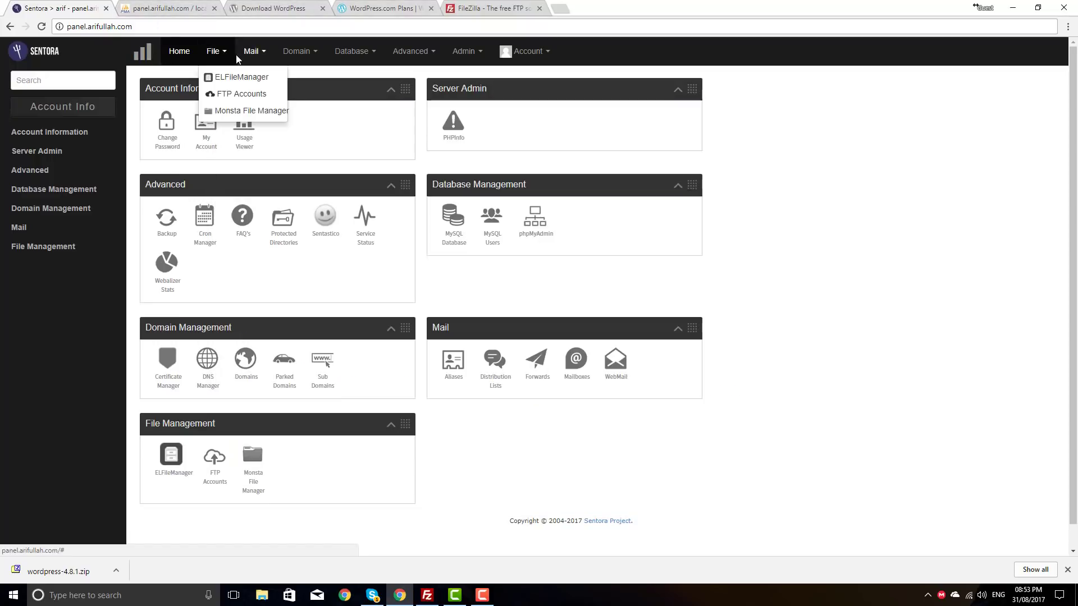
left_click(238, 92)
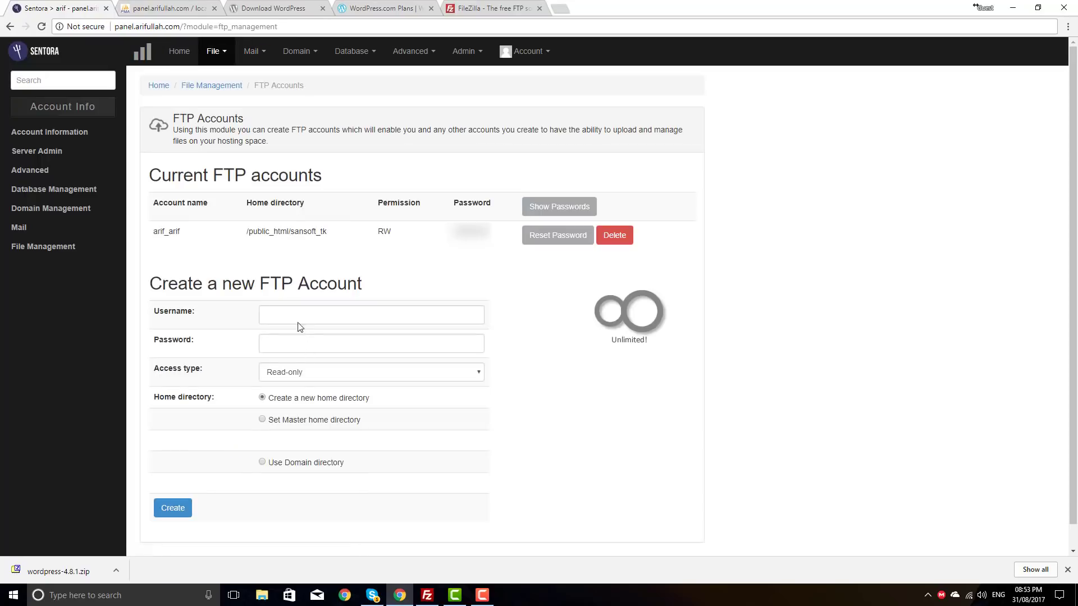
left_click_drag(181, 233, 150, 233)
left_click_drag(343, 236, 236, 234)
left_click(316, 261)
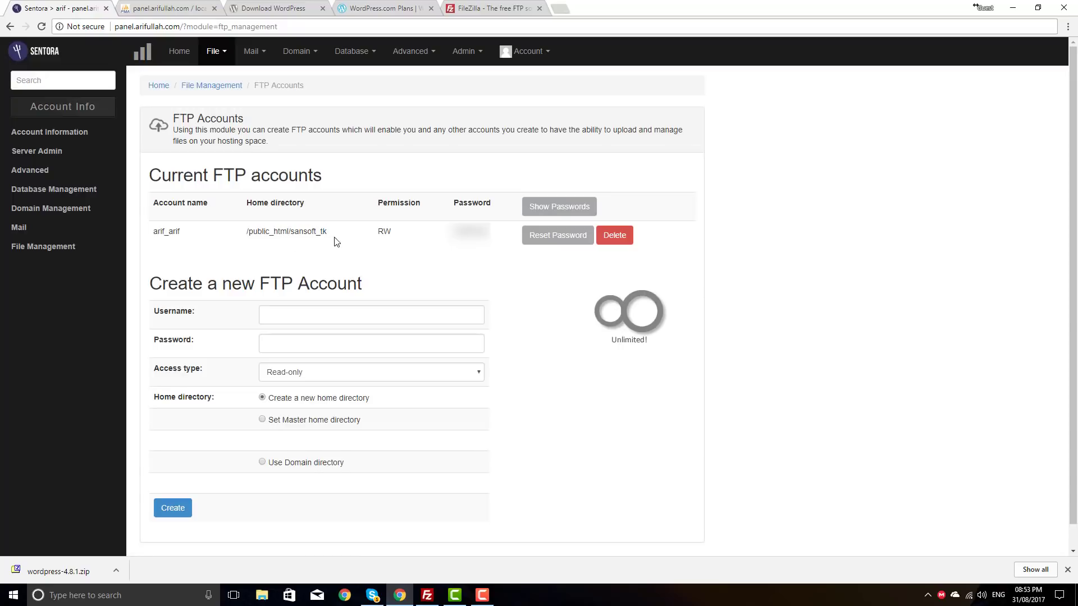
double_click(295, 234)
left_click_drag(501, 235, 452, 232)
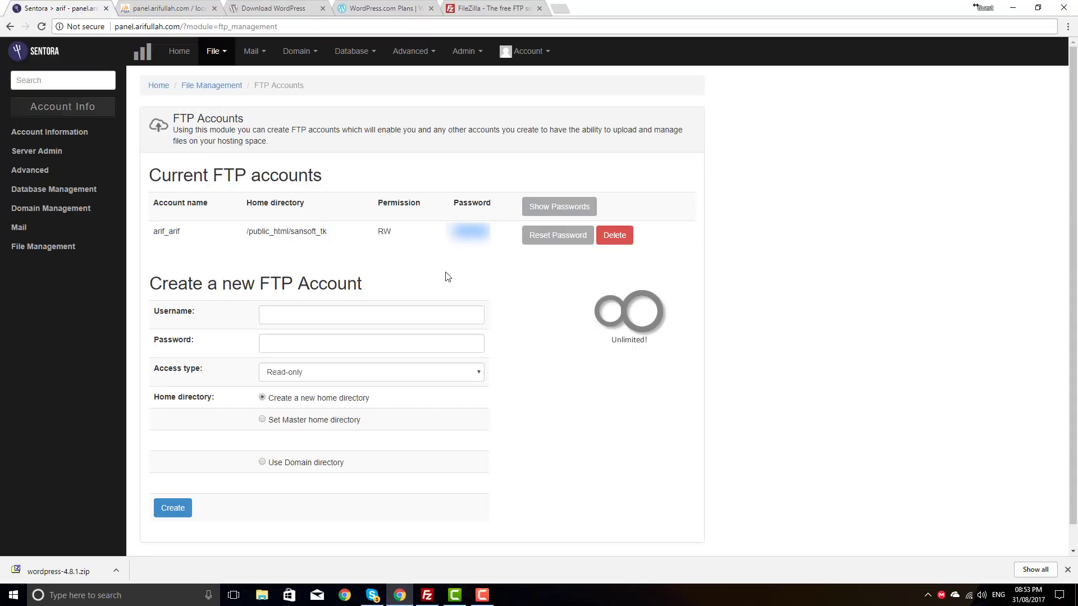
left_click(427, 594)
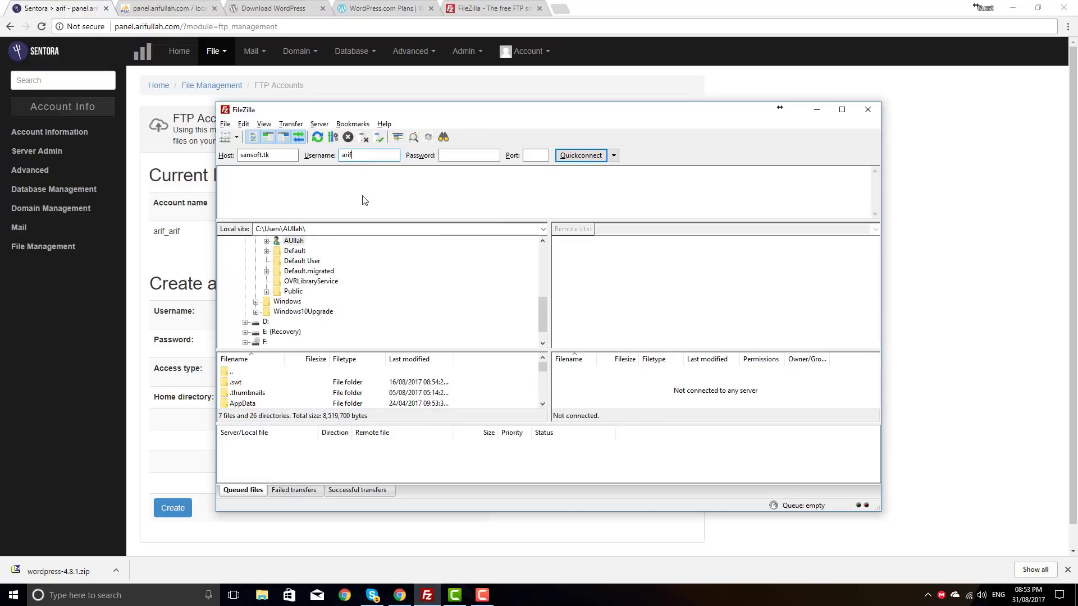
Step: Connect FileZilla to sansoft.tk with the FTP account's username and password, then maximise it
type("arif_arif")
key("Tab")
type("****")
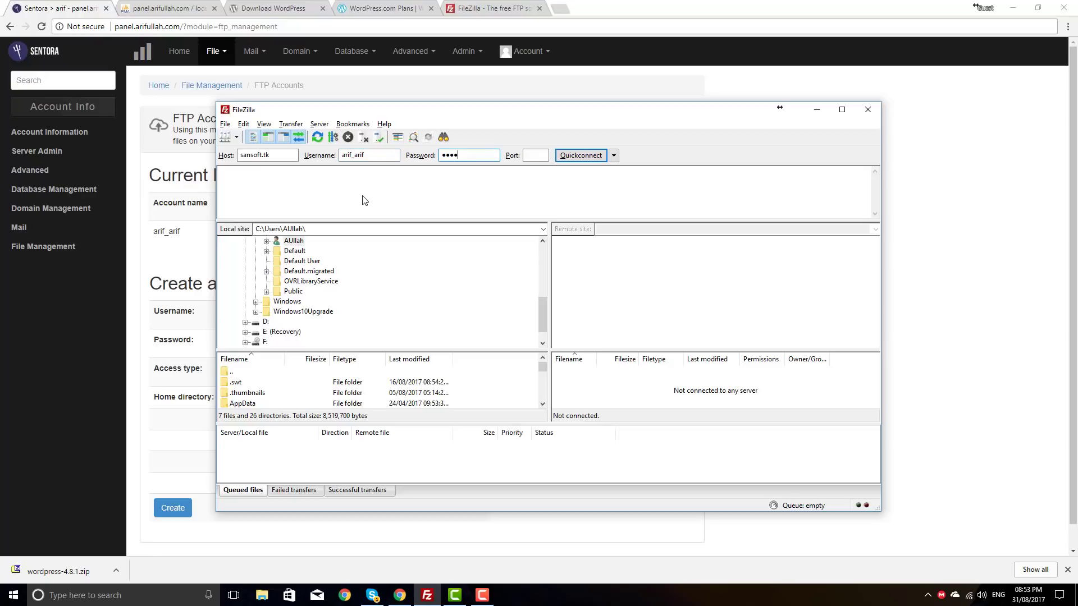
left_click(580, 155)
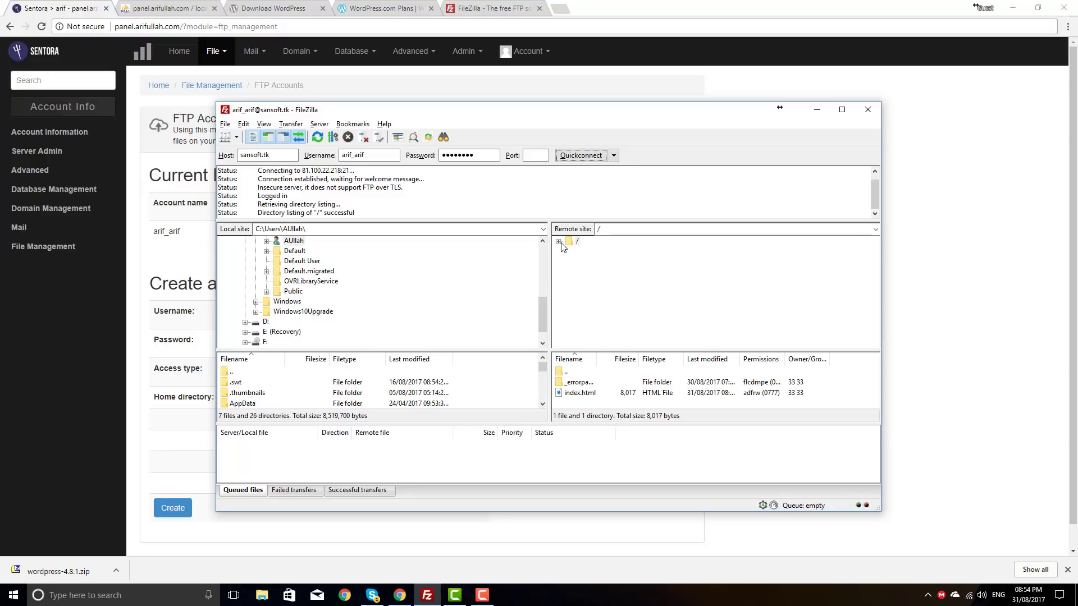
left_click(841, 109)
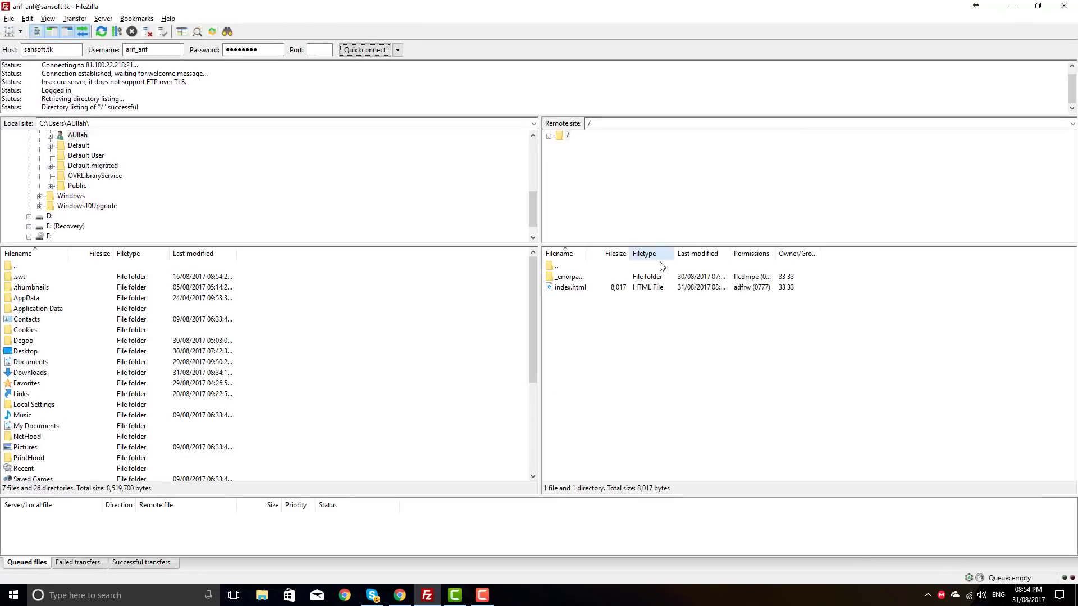
Step: Select index.html in FileZilla's remote server listing
left_click(560, 287)
left_click(558, 275)
left_click(570, 302)
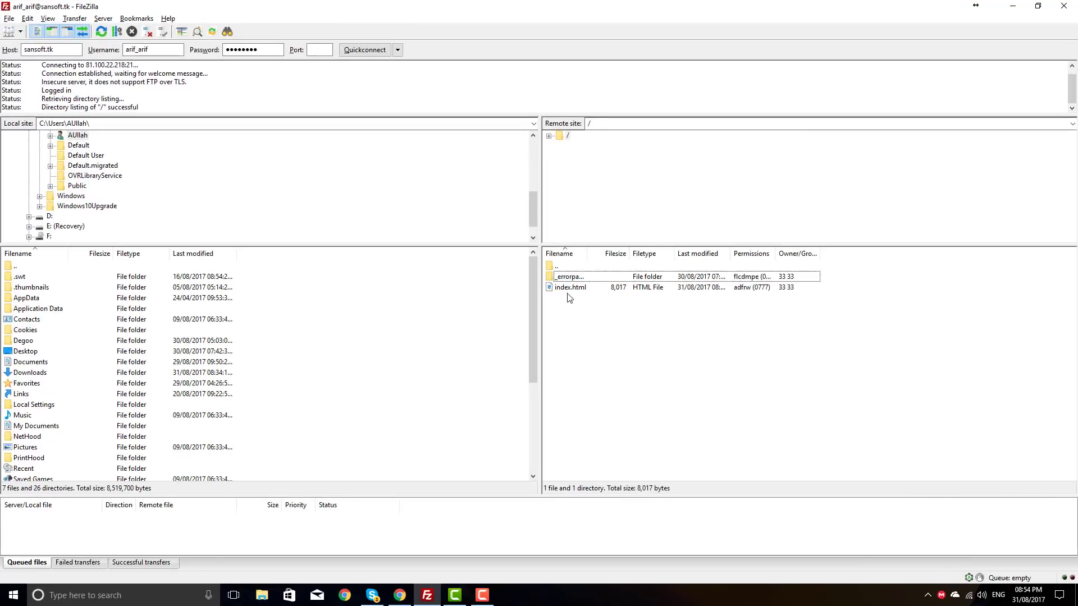
left_click(568, 287)
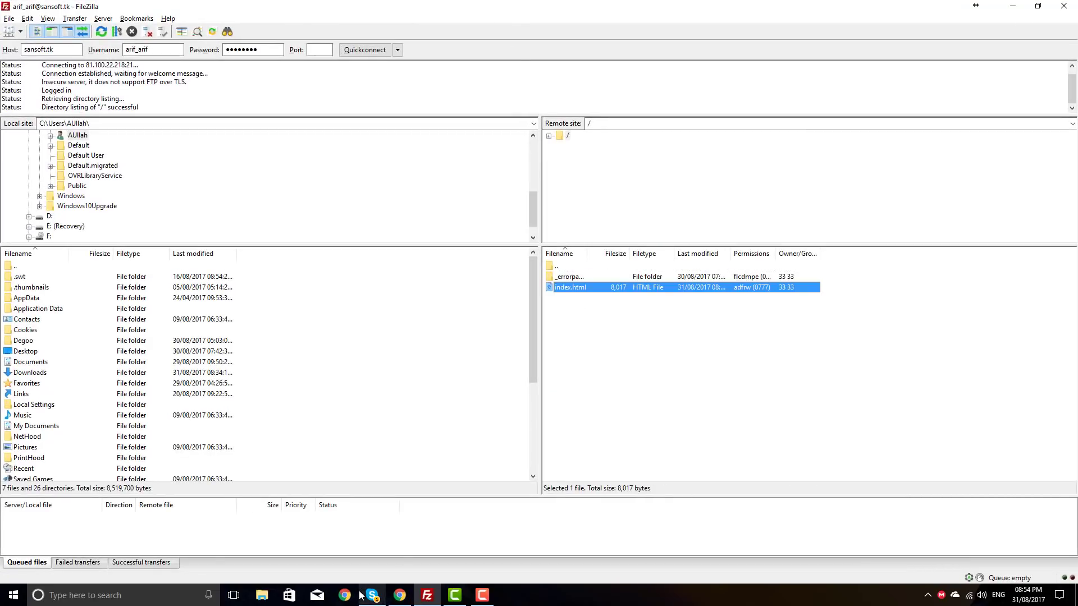
Step: Reopen Sentora's file manager and open the _errorpages folder inside sansoft_tk
left_click(396, 597)
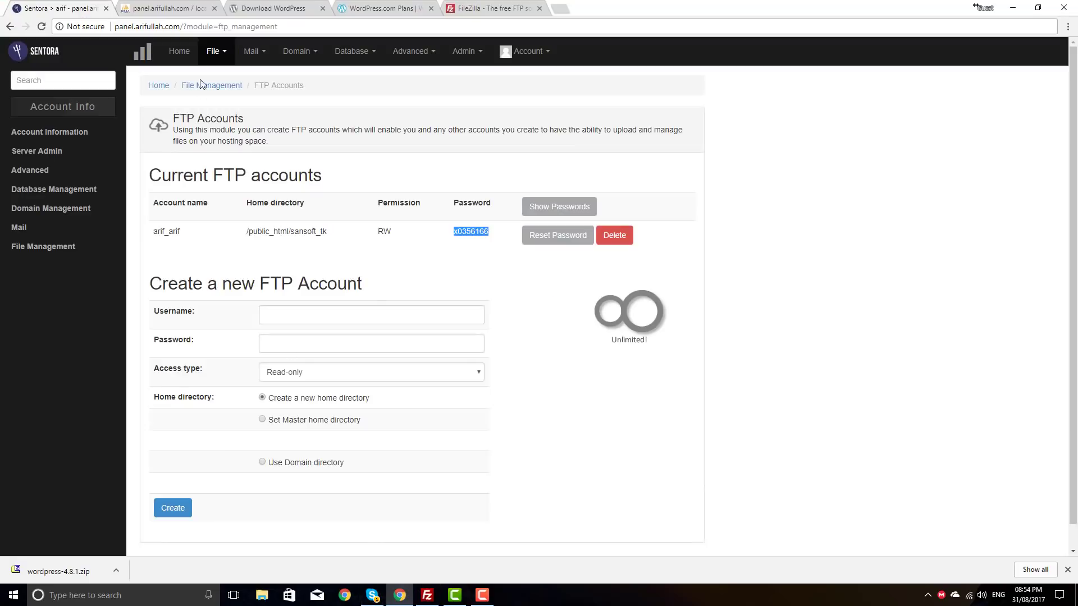
left_click(227, 51)
left_click(225, 75)
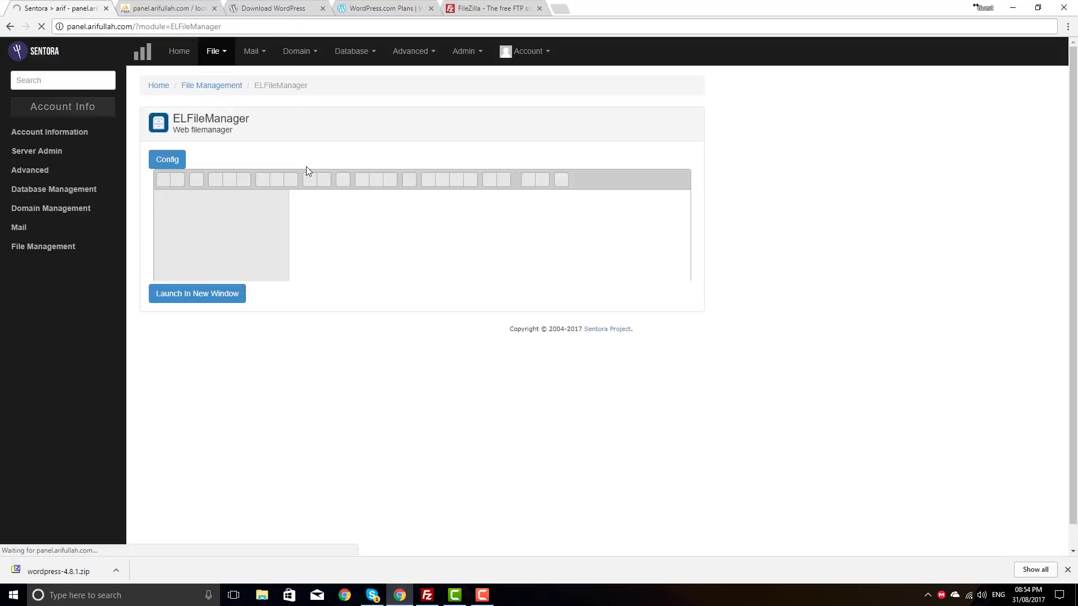
left_click(393, 212)
left_click(324, 219)
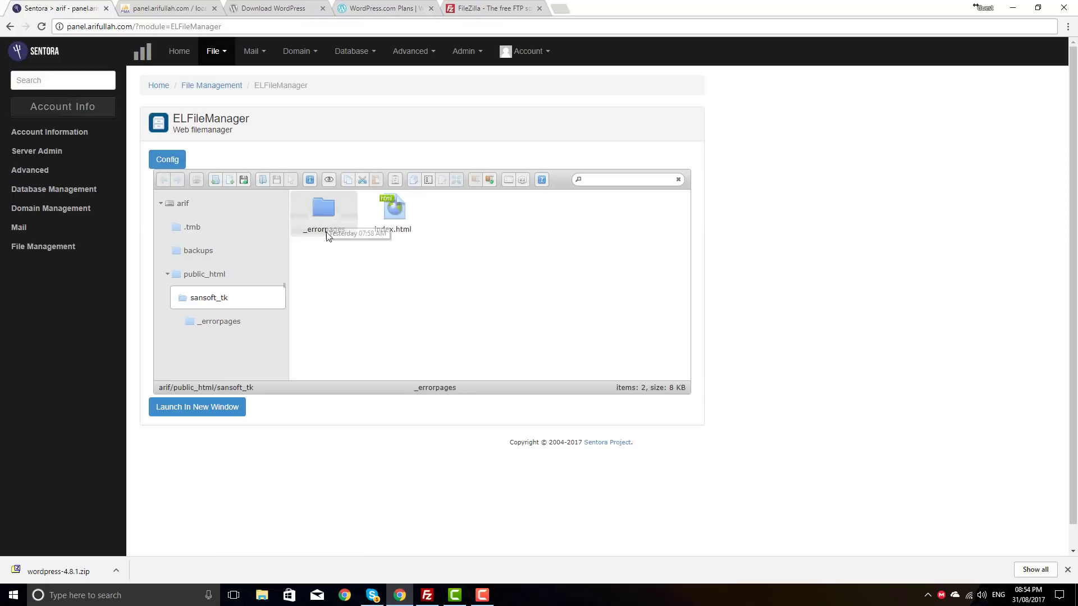
double_click(321, 216)
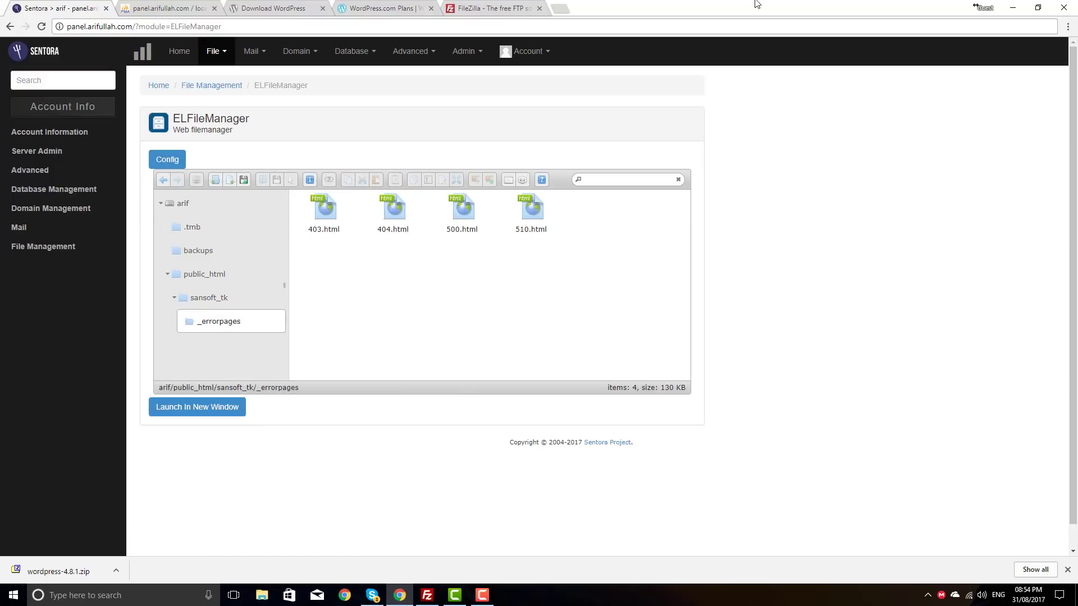
Step: In FileZilla, widen the remote name column and inspect the _errorpages folder
key("alt+Tab")
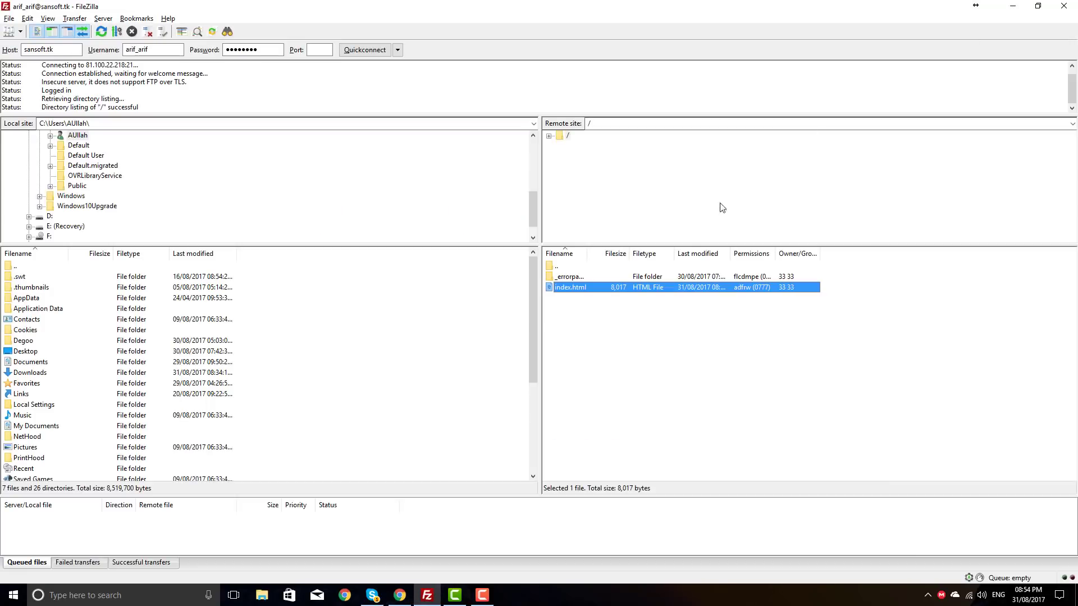
left_click(578, 277)
left_click_drag(587, 253, 764, 253)
double_click(560, 277)
double_click(552, 266)
Step: Delete index.html from the server root and return to Chrome
left_click(571, 287)
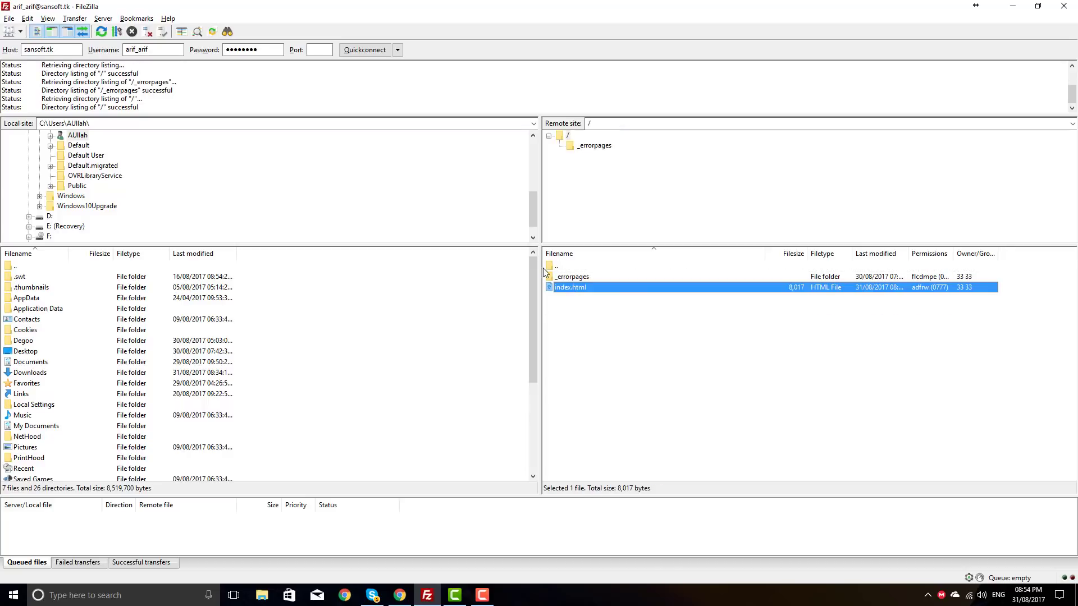
key("Delete")
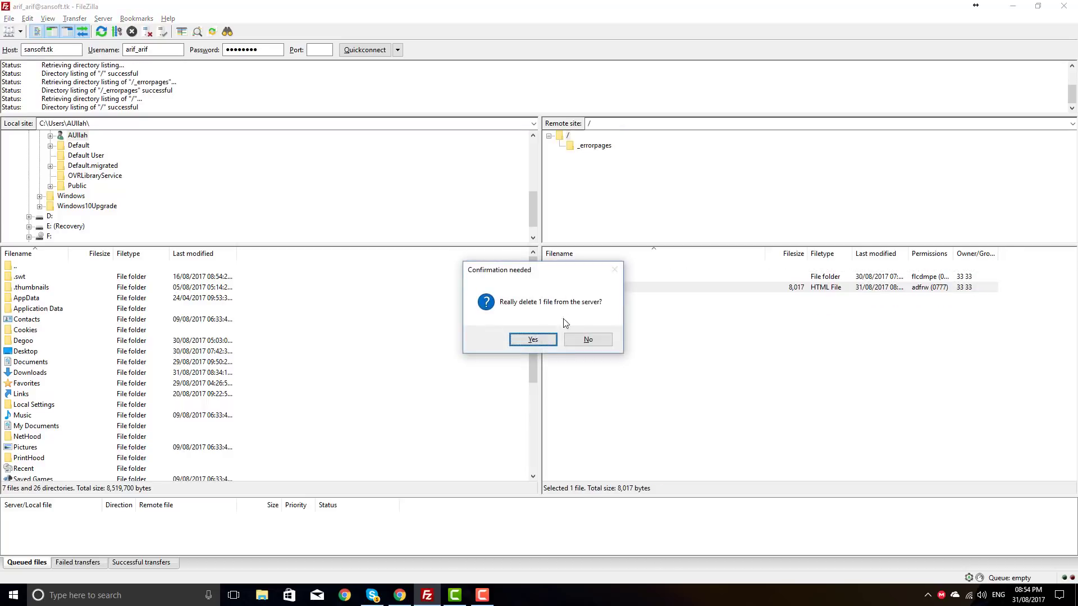
left_click(555, 337)
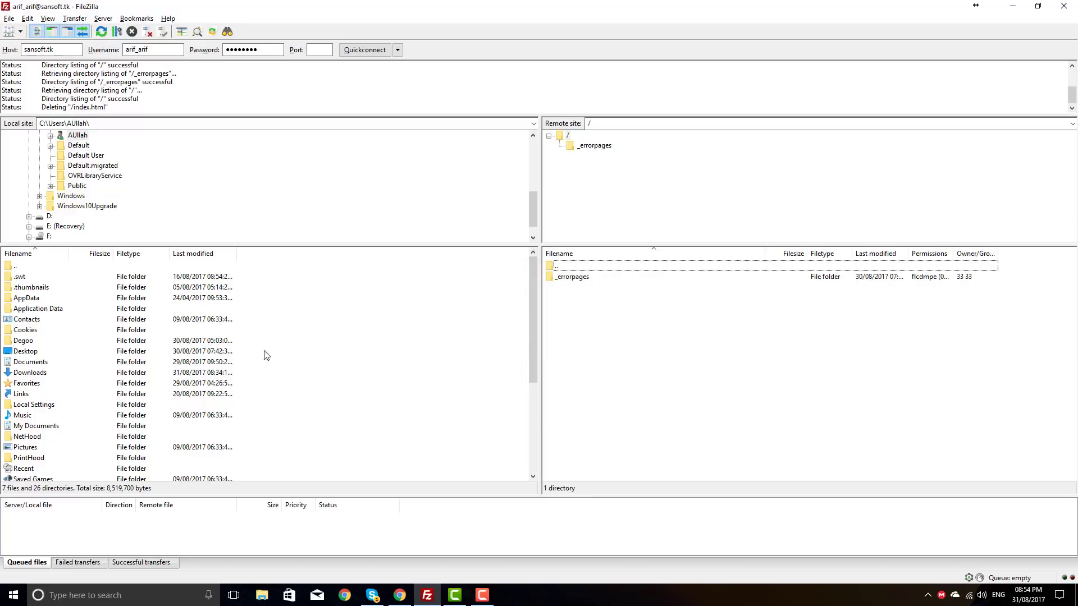
left_click(344, 596)
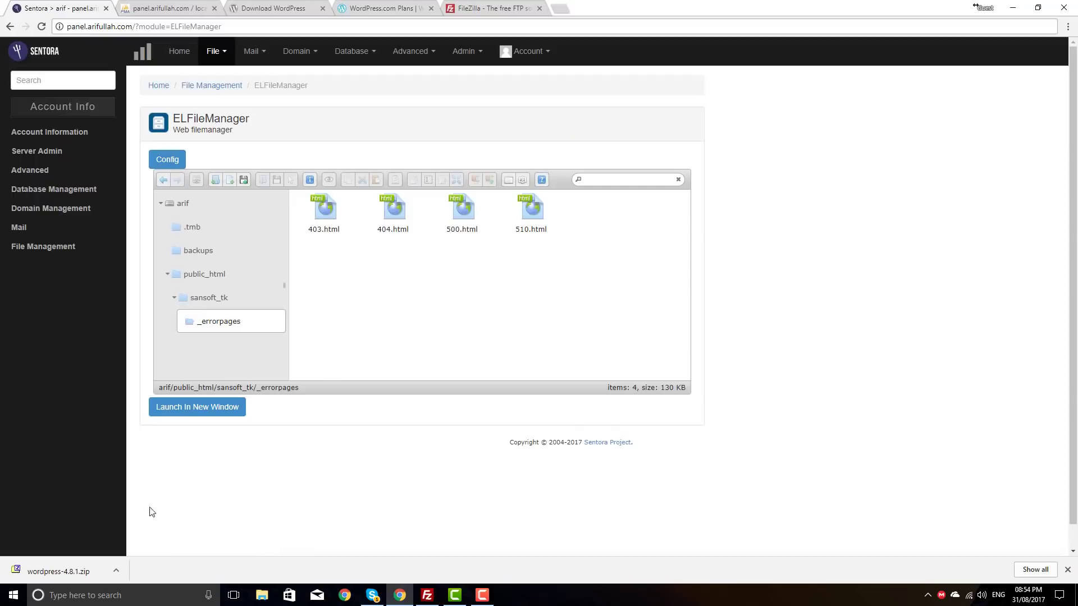
Step: Set FileZilla's local site to the Downloads folder where the download was saved
left_click(116, 570)
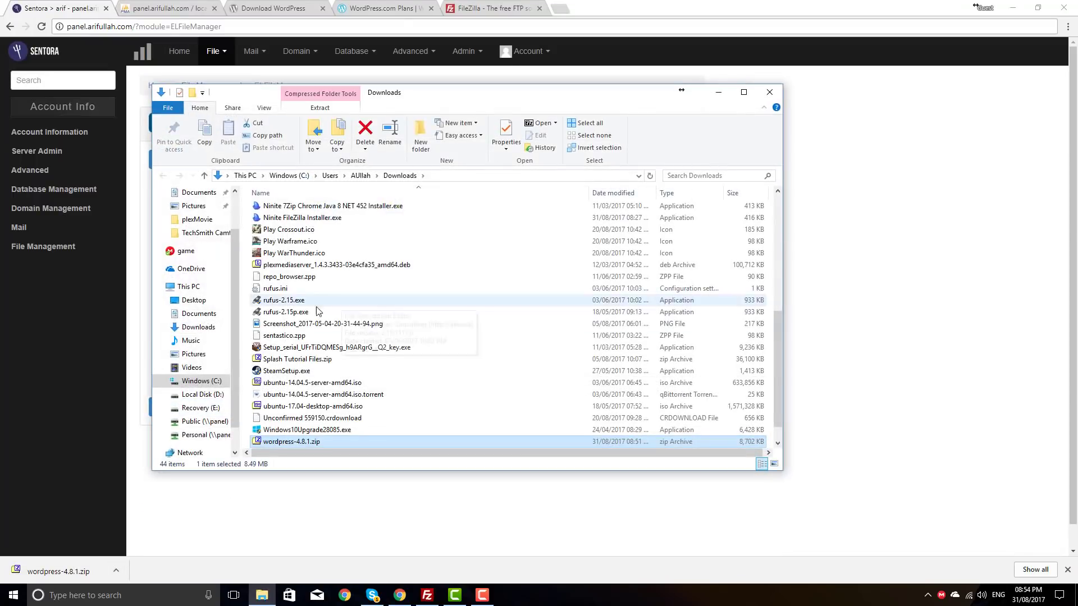
left_click(561, 178)
key("ctrl+c")
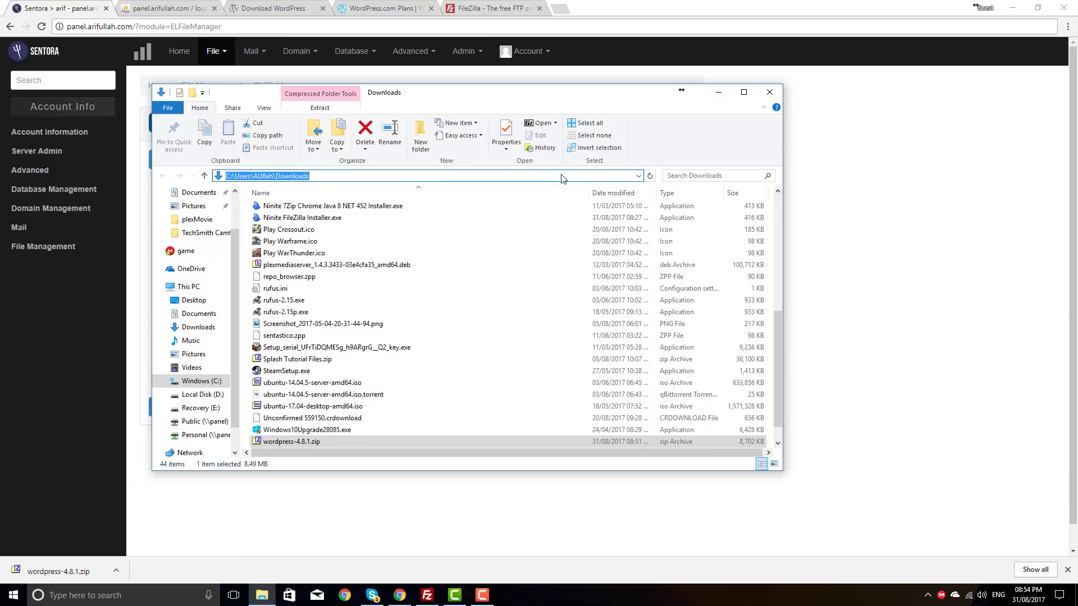
key("alt+Tab")
key("alt+Tab")
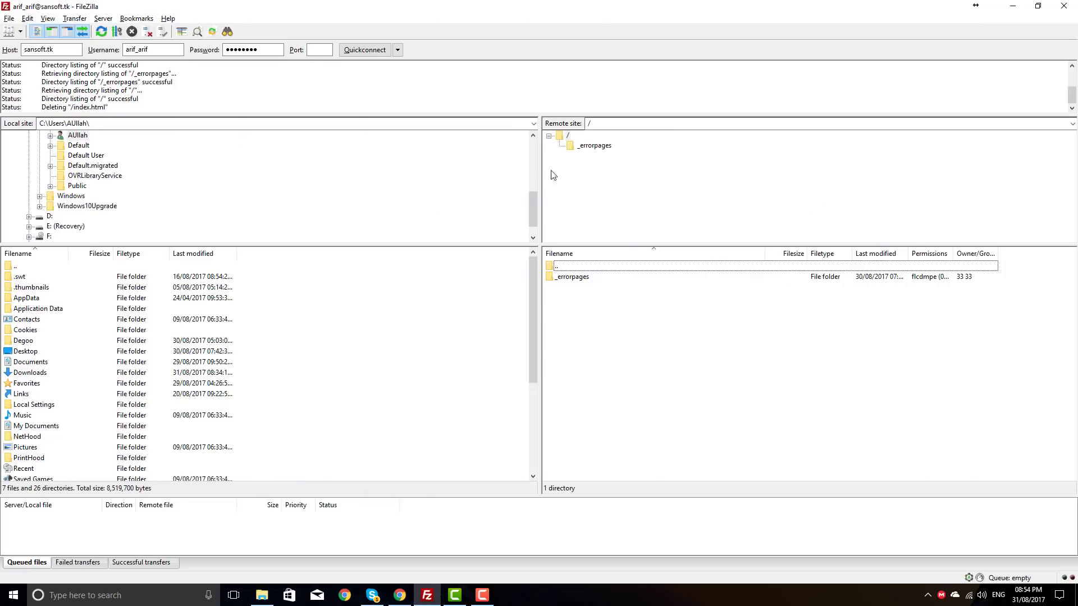
left_click(57, 123)
key("ctrl+v")
key("Return")
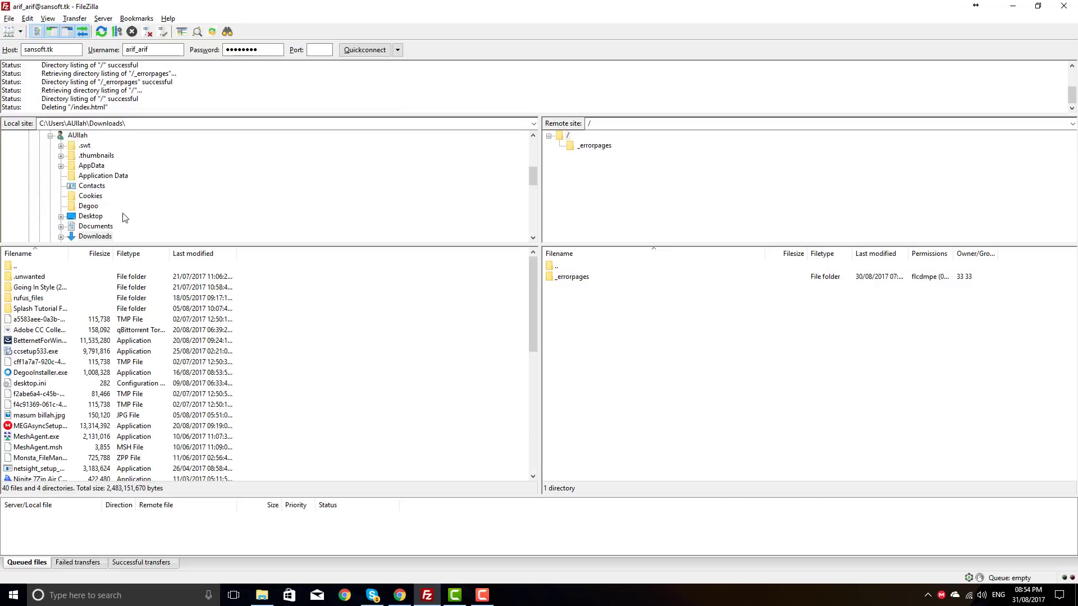
Step: Sort local files by date and upload wordpress-4.8.1.zip to the server root
left_click_drag(70, 256, 290, 258)
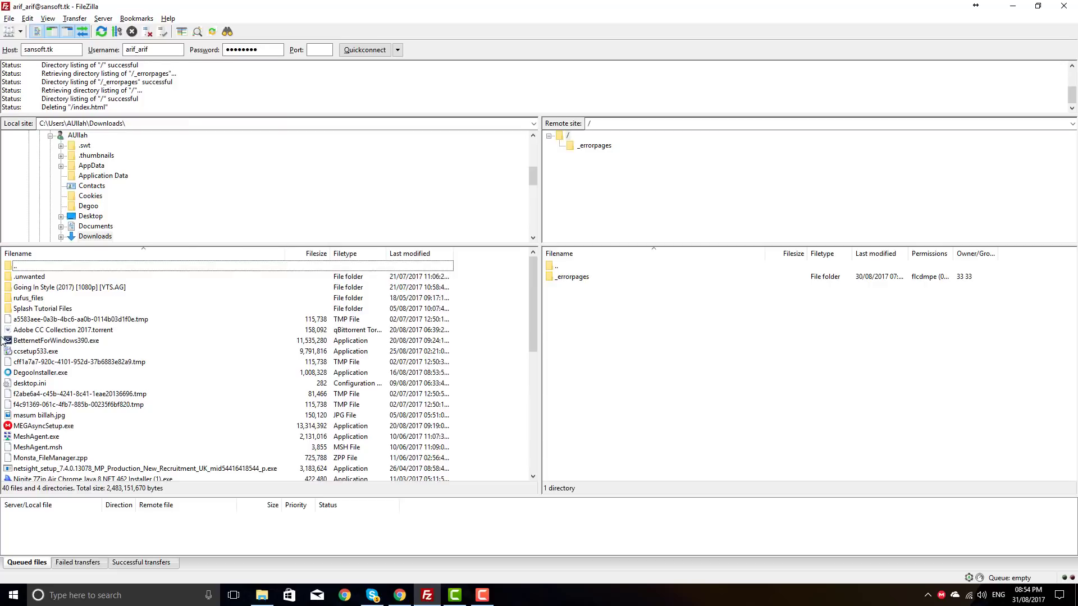
left_click(408, 253)
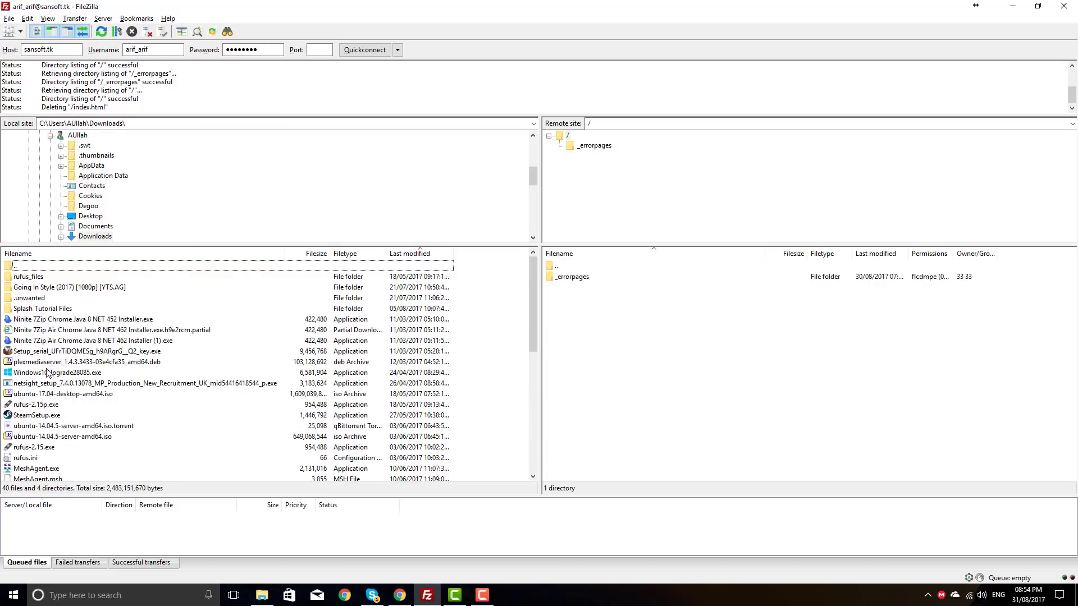
scroll(45, 337, "down", 4)
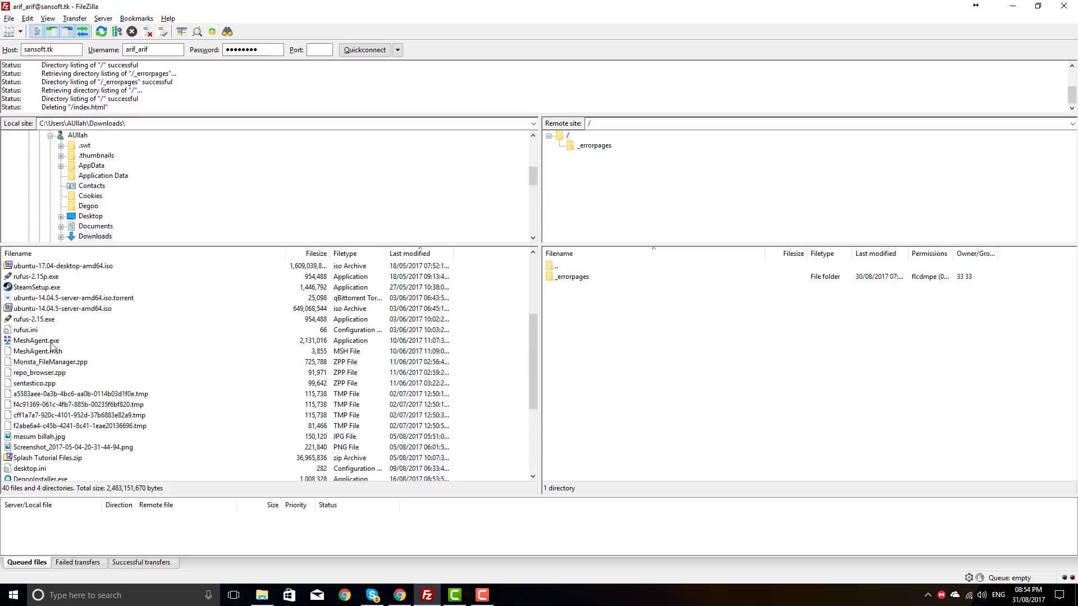
scroll(62, 440, "down", 5)
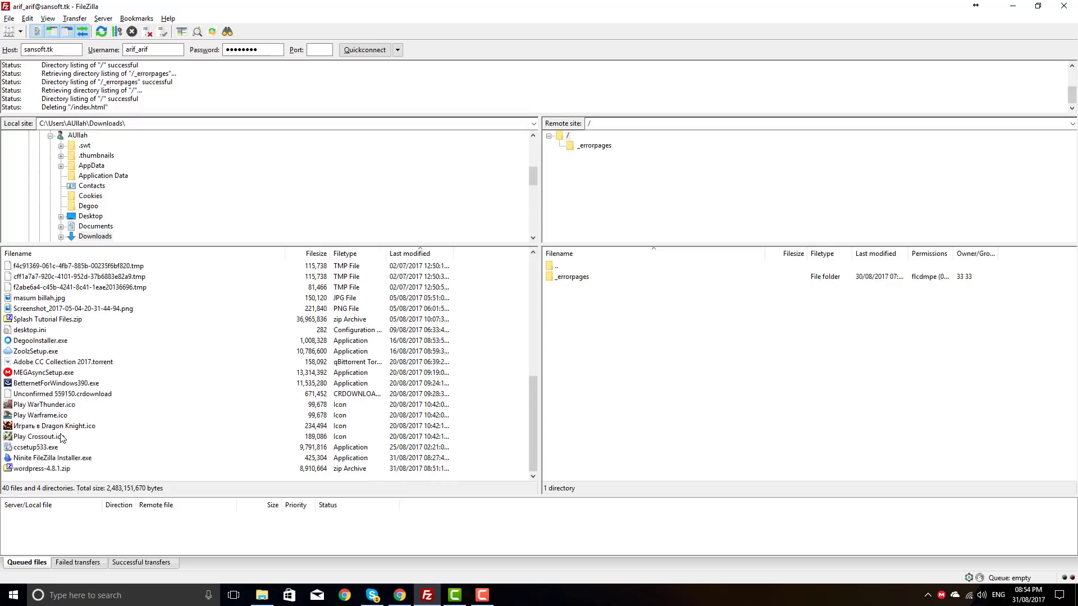
left_click(32, 469)
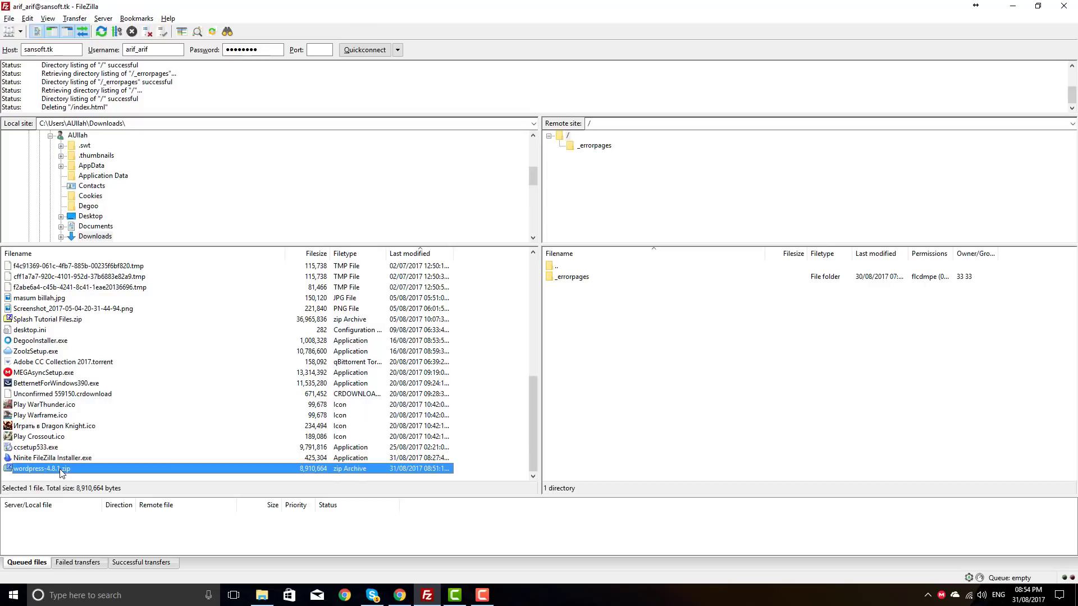
right_click(26, 470)
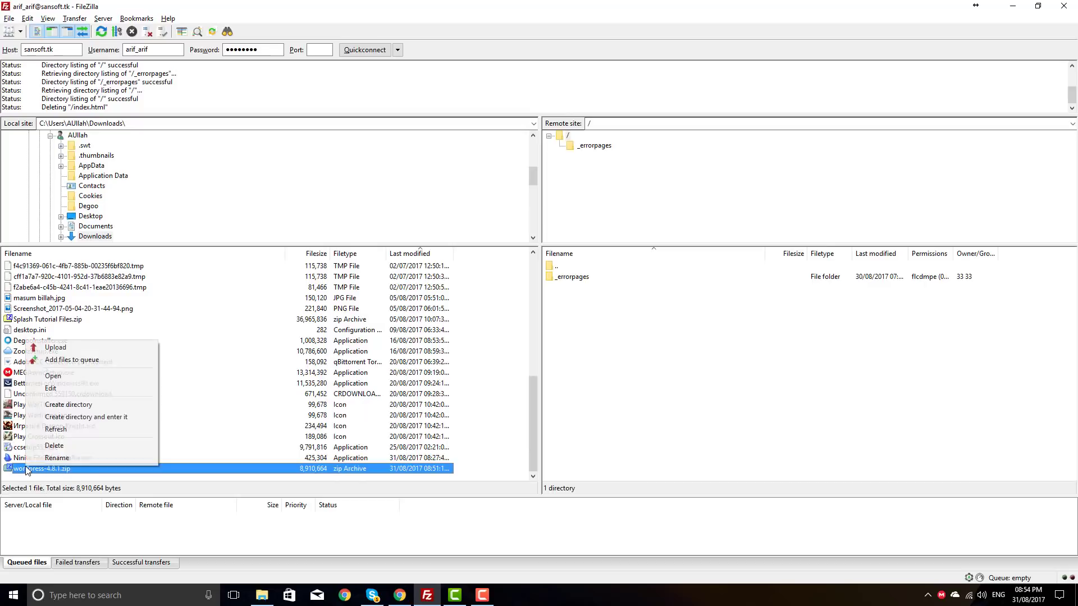
left_click(63, 348)
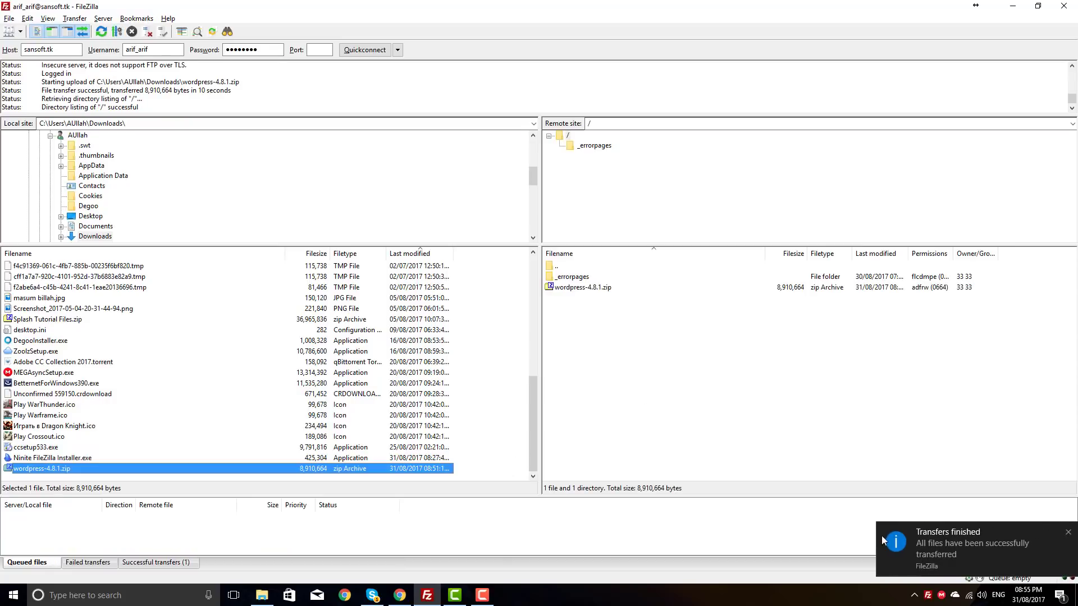
Step: Minimise FileZilla and Explorer and open sansoft_tk in Sentora's file manager
left_click(1019, 11)
left_click(715, 92)
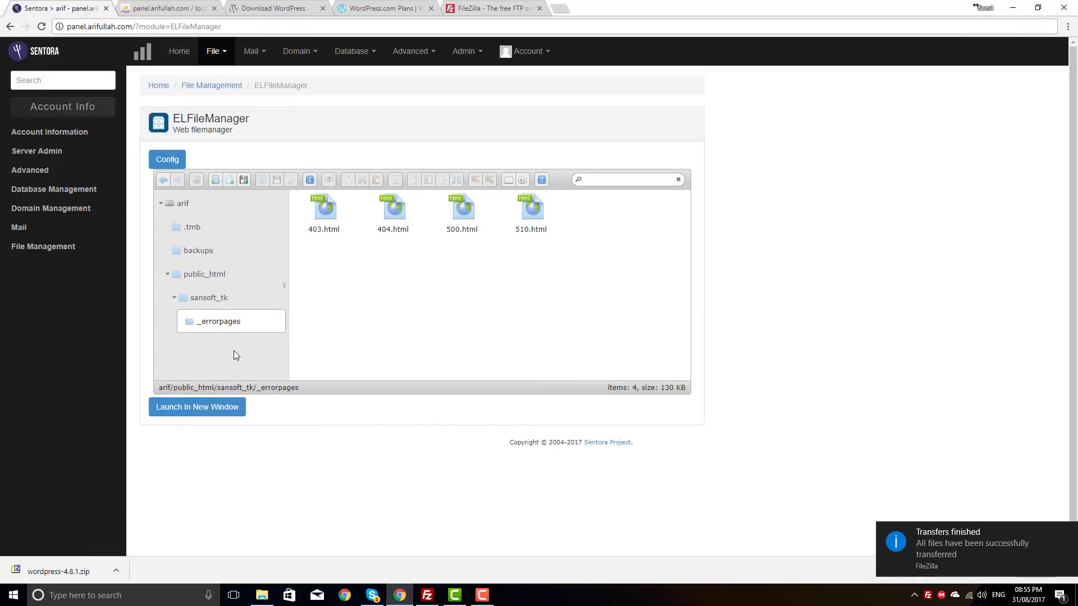
left_click(208, 298)
Step: Extract wordpress-4.8.1.zip here in sansoft_tk and confirm the extraction
left_click(393, 216)
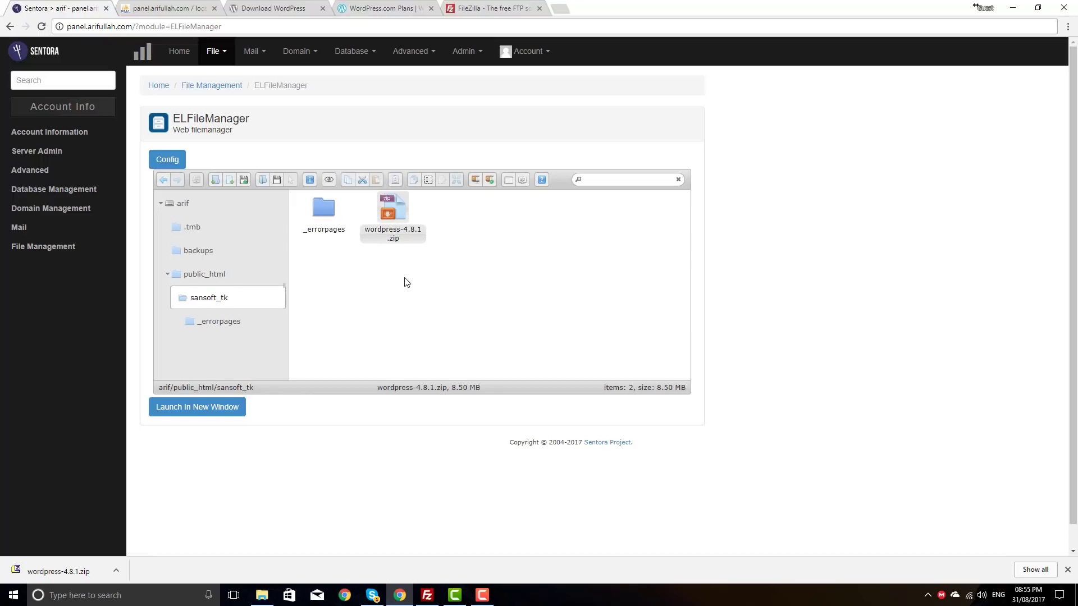
right_click(381, 230)
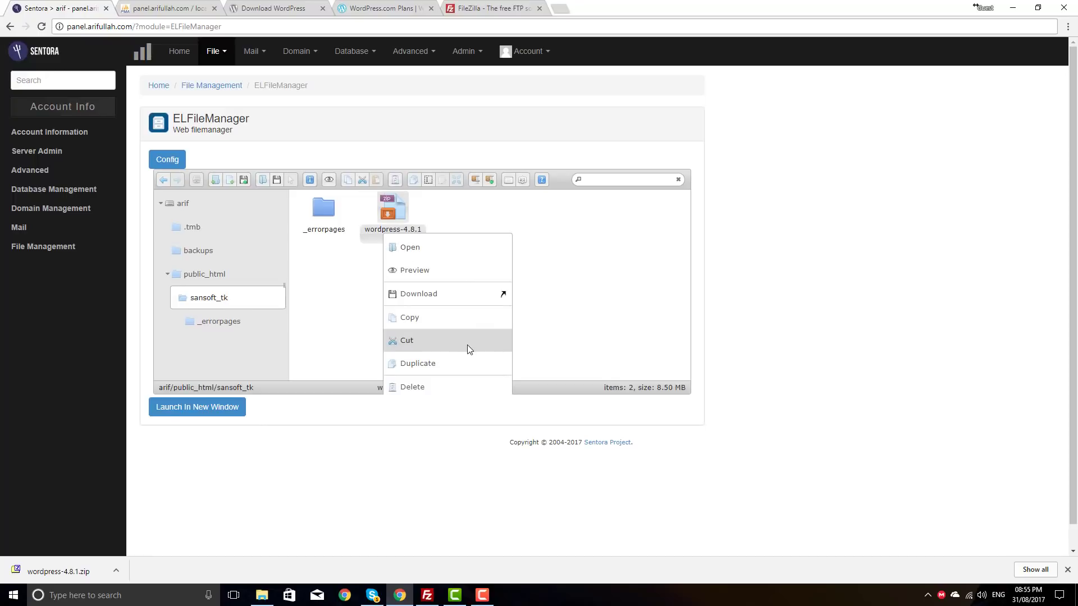
scroll(466, 348, "down", 1)
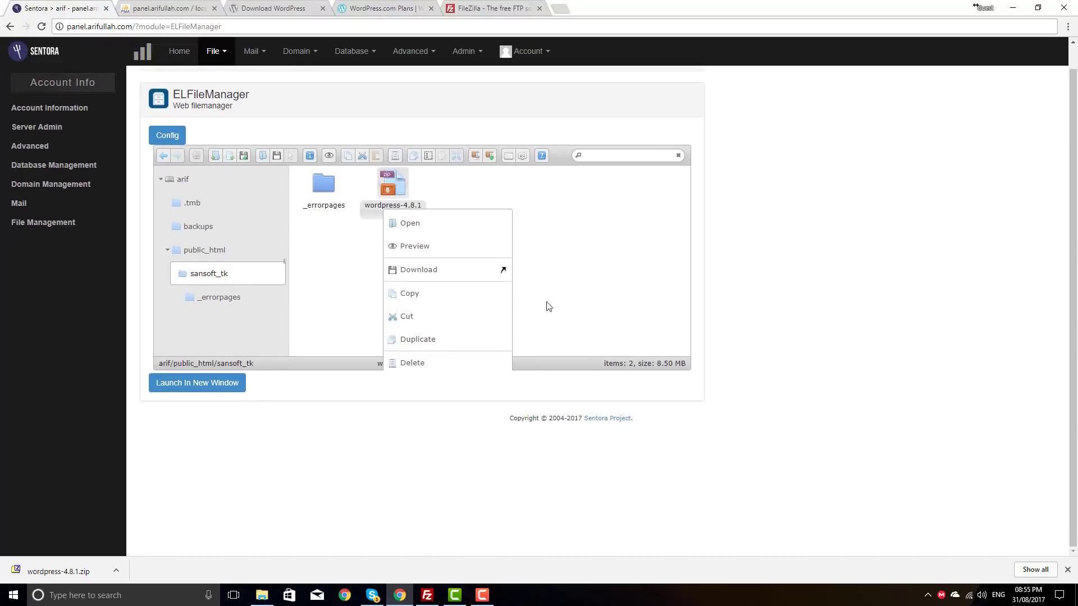
left_click(579, 263)
left_click(402, 193)
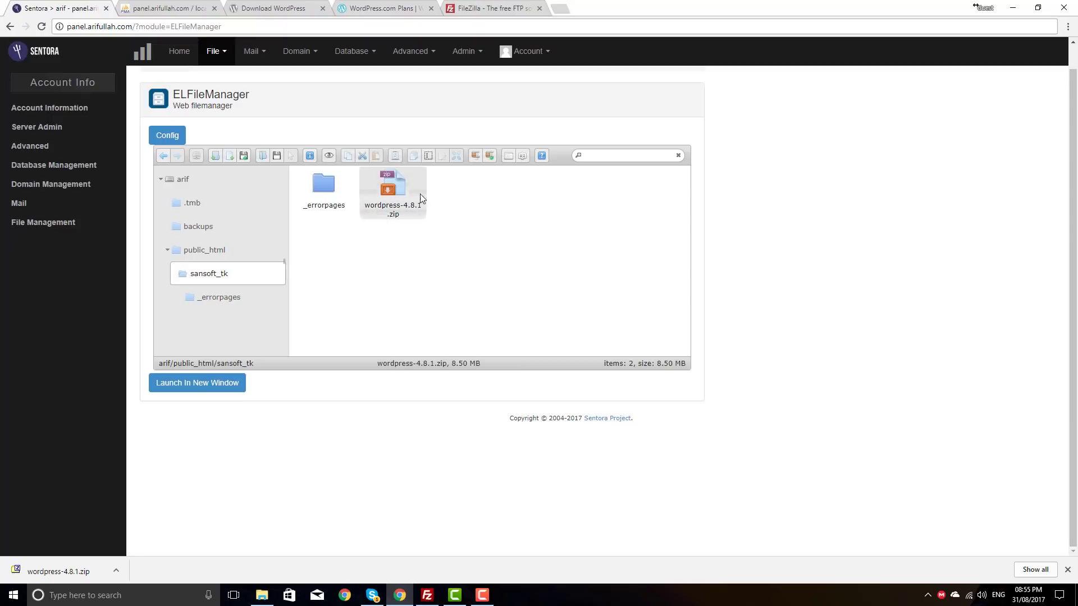
left_click(480, 157)
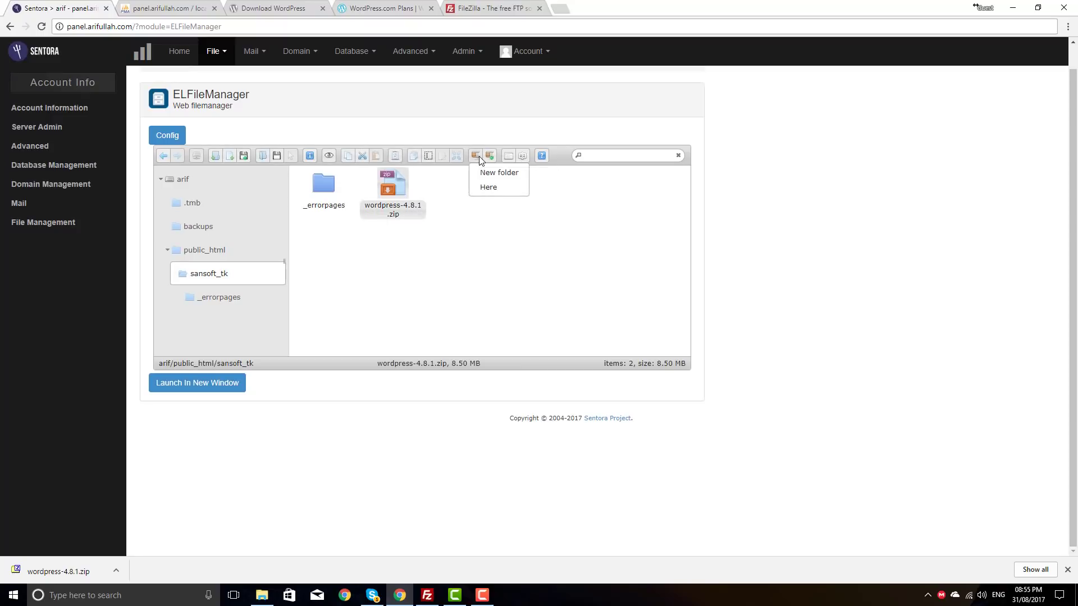
left_click(488, 187)
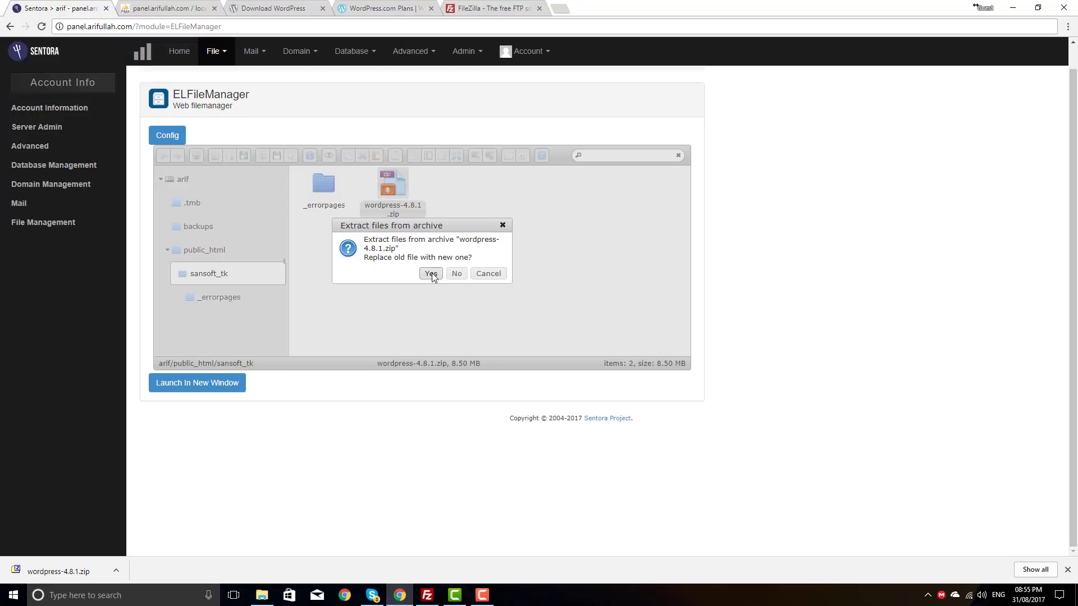
left_click(431, 273)
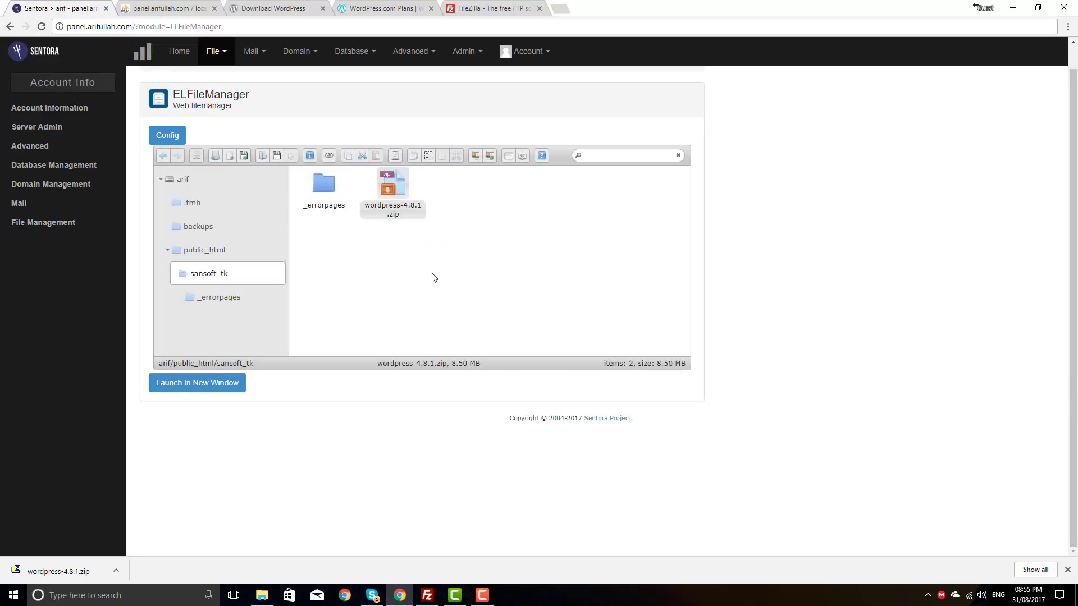
Step: Move all 19 WordPress files out of the wordpress folder into sansoft_tk
double_click(384, 192)
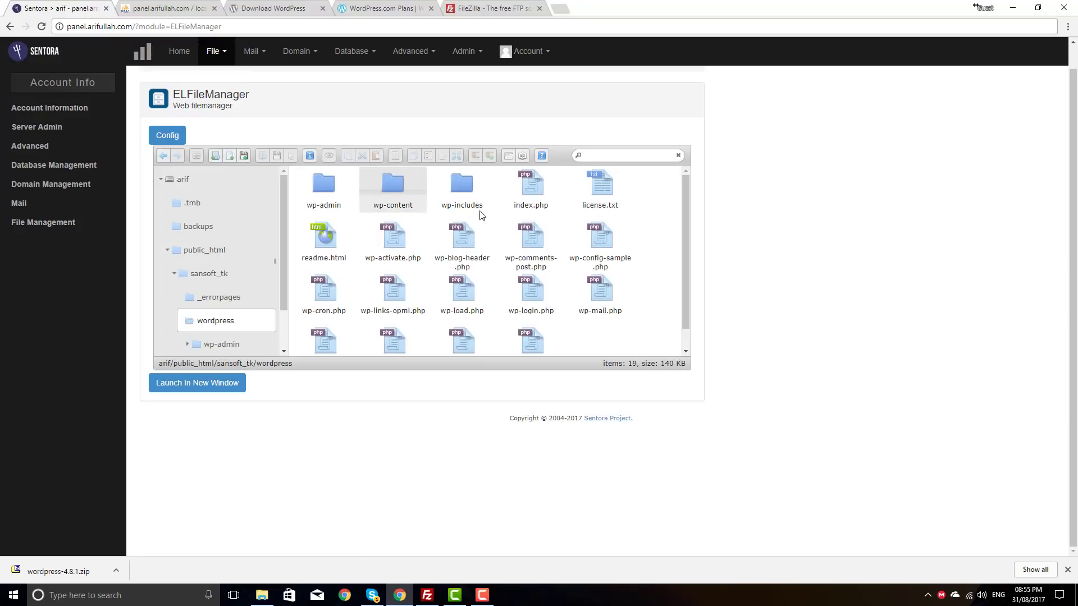
key("ctrl+a")
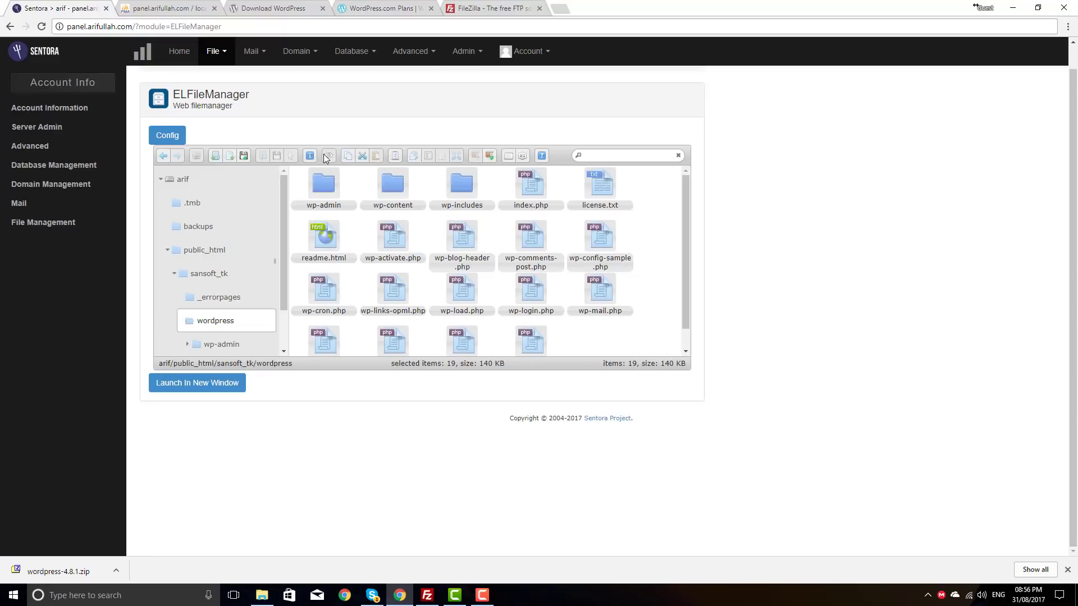
left_click(362, 156)
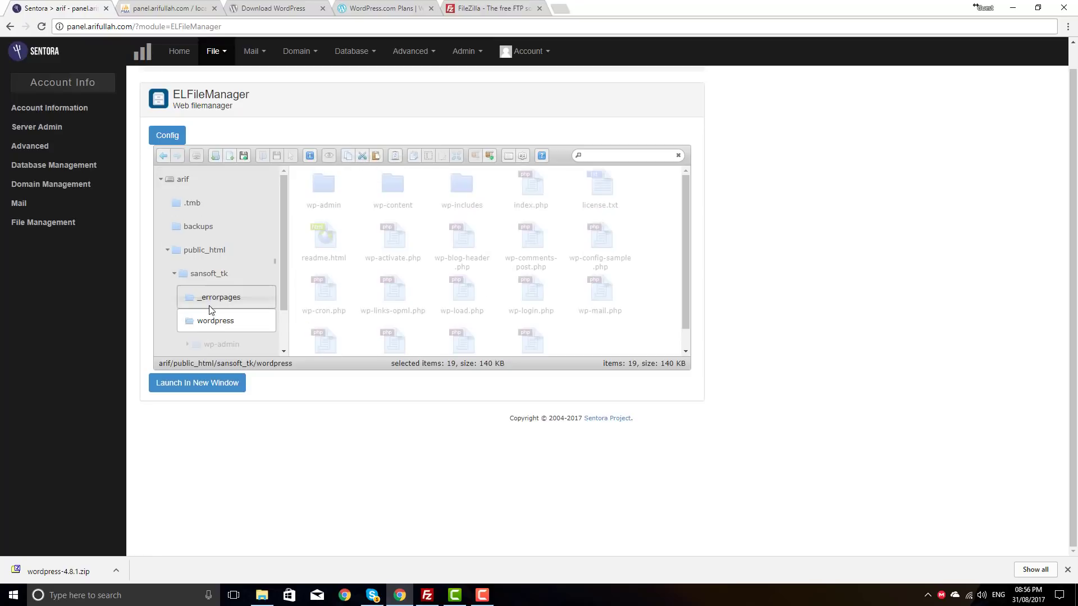
left_click(200, 277)
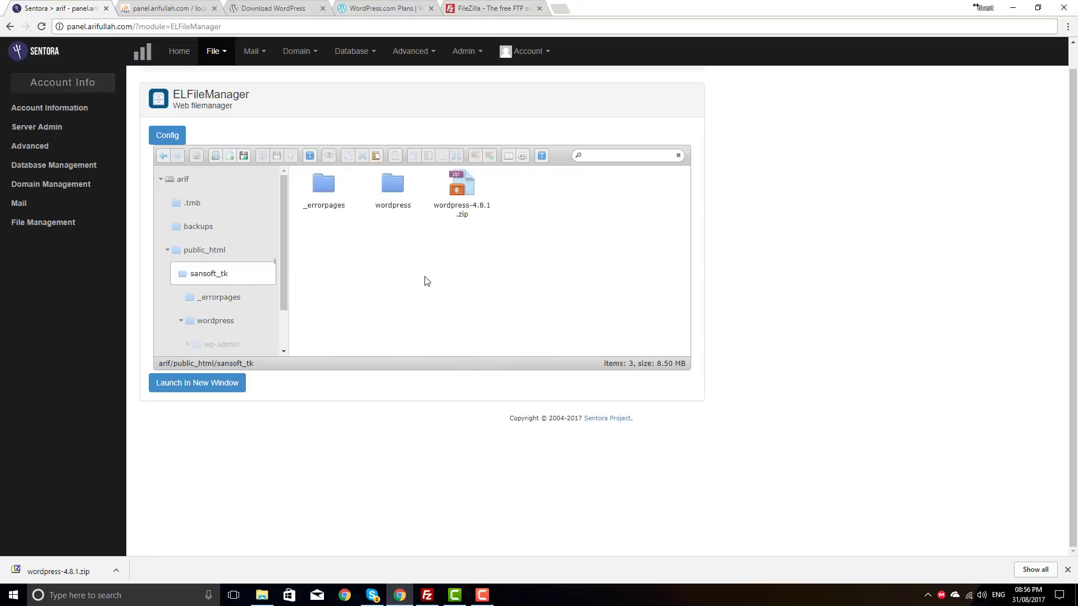
left_click(375, 156)
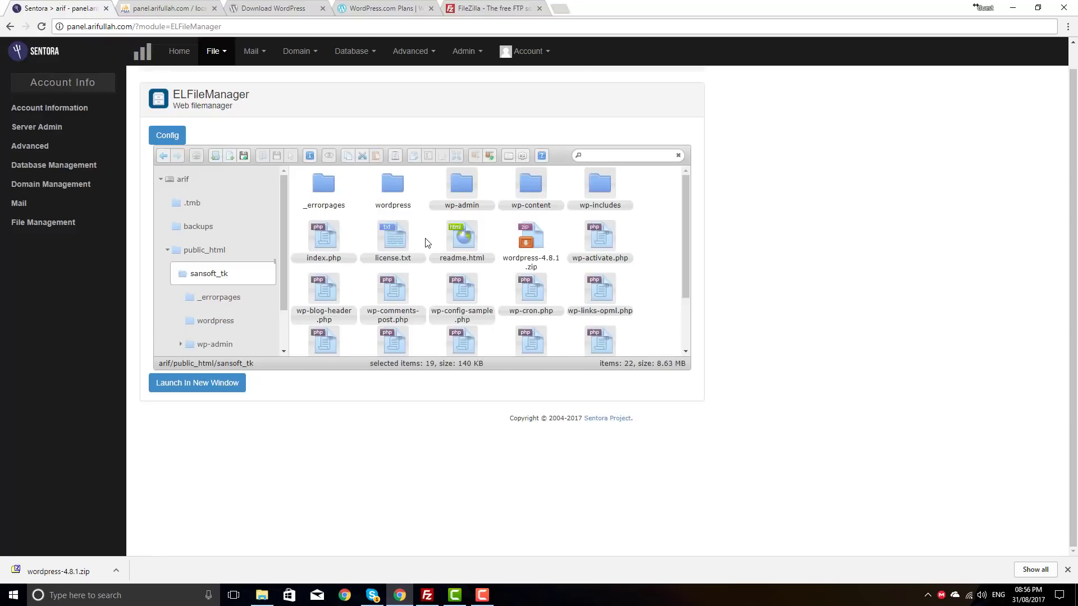
Step: Confirm the wordpress folder is empty, then delete it
left_click(397, 189)
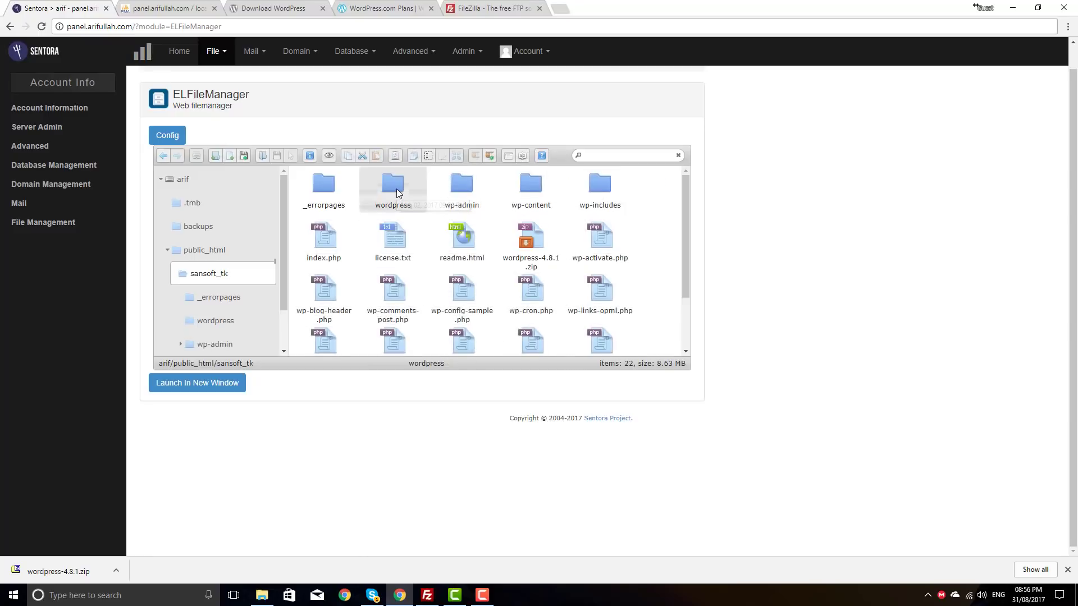
double_click(397, 192)
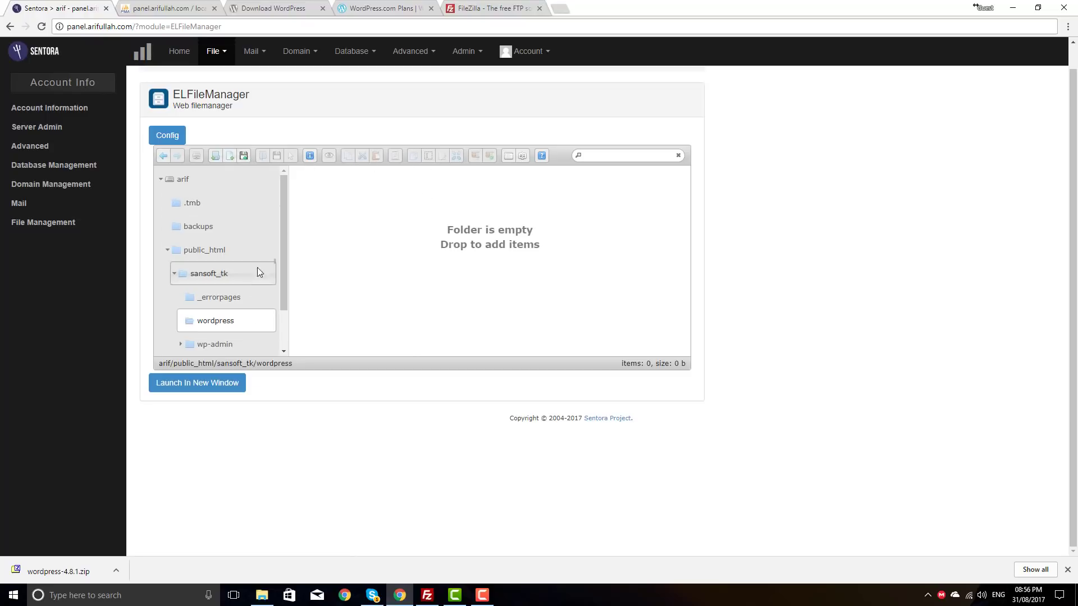
left_click(198, 272)
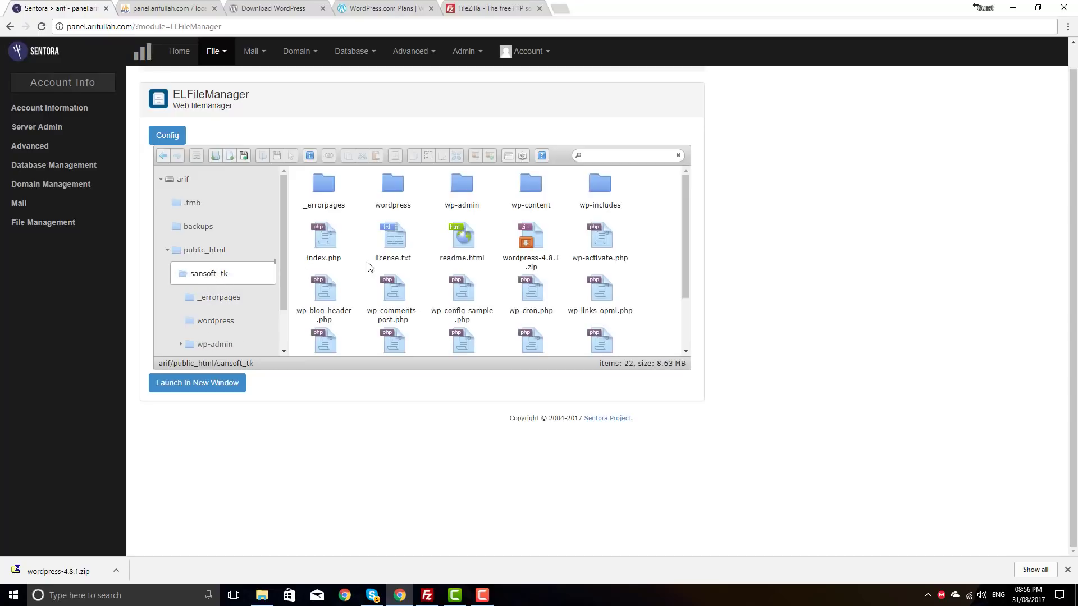
right_click(395, 193)
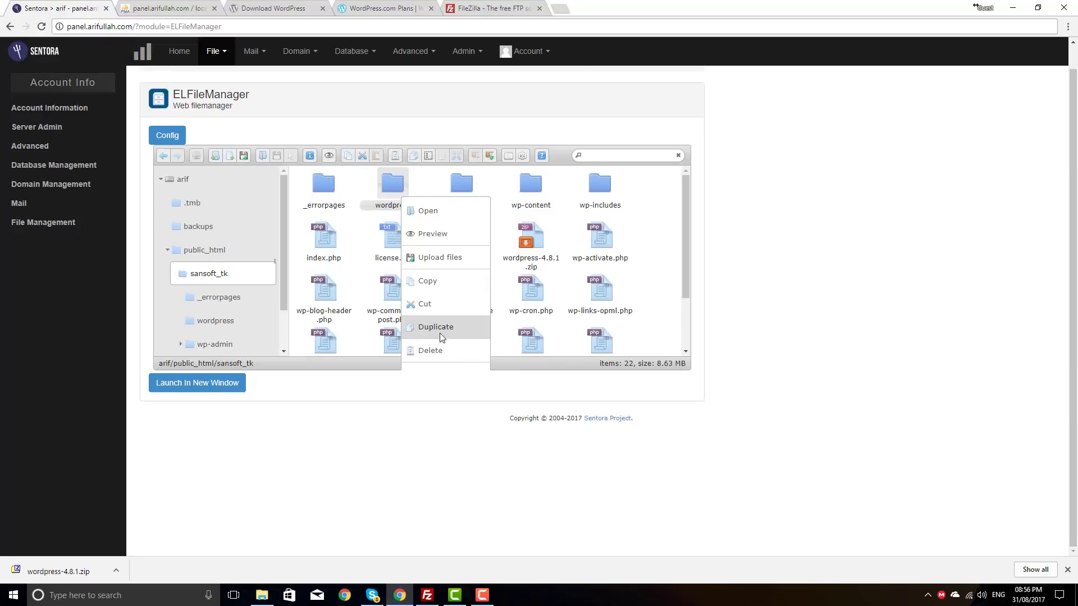
left_click(440, 351)
left_click(449, 286)
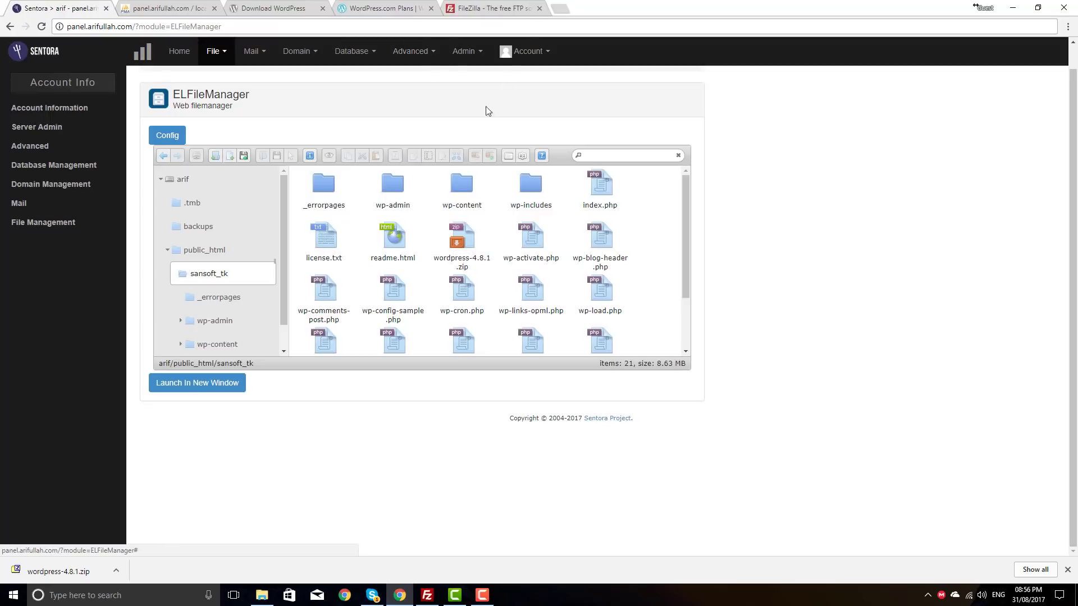
Step: Load sansoft.tk in a new tab to bring up the WordPress language list
left_click(560, 9)
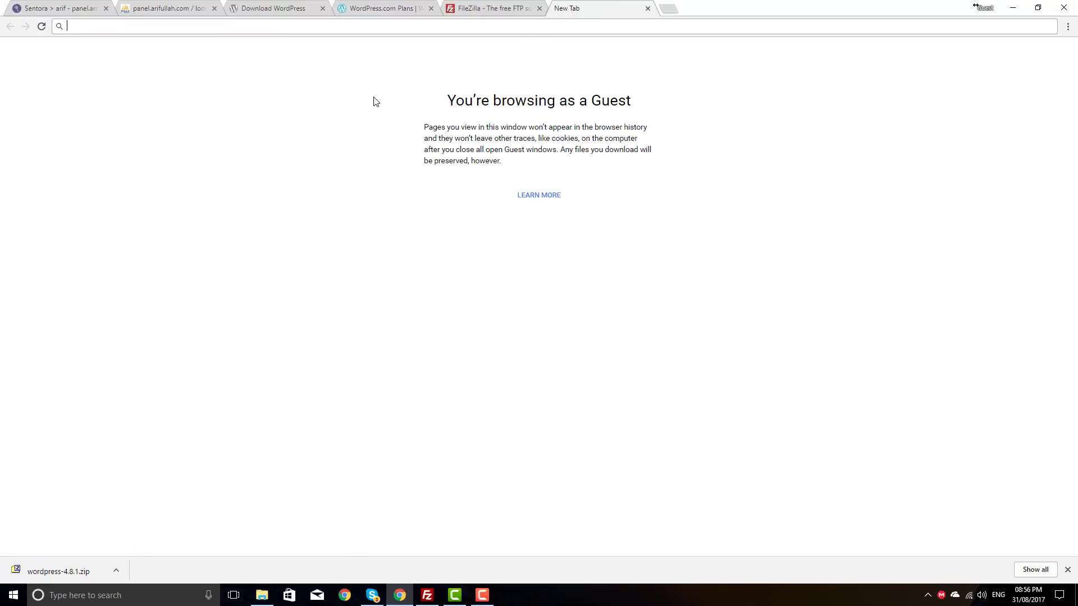
type("sanso")
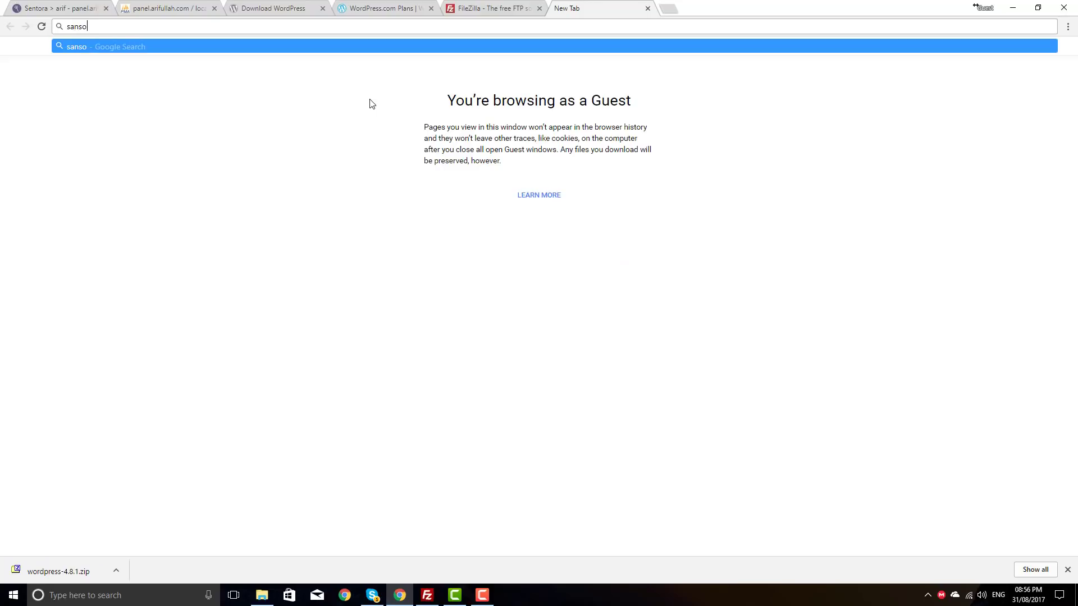
type("ft.tk")
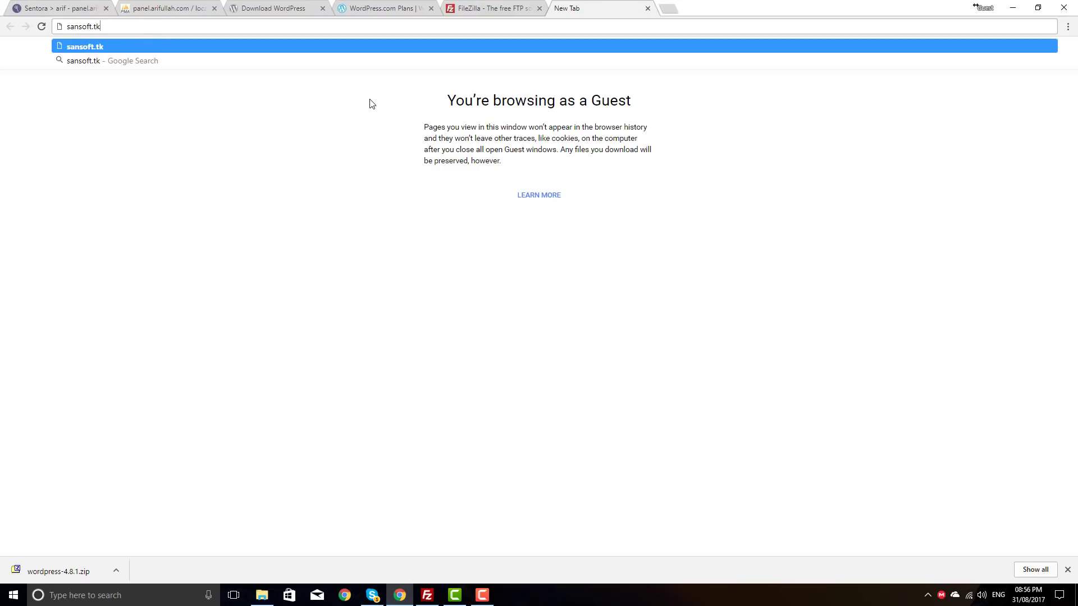
key("Return")
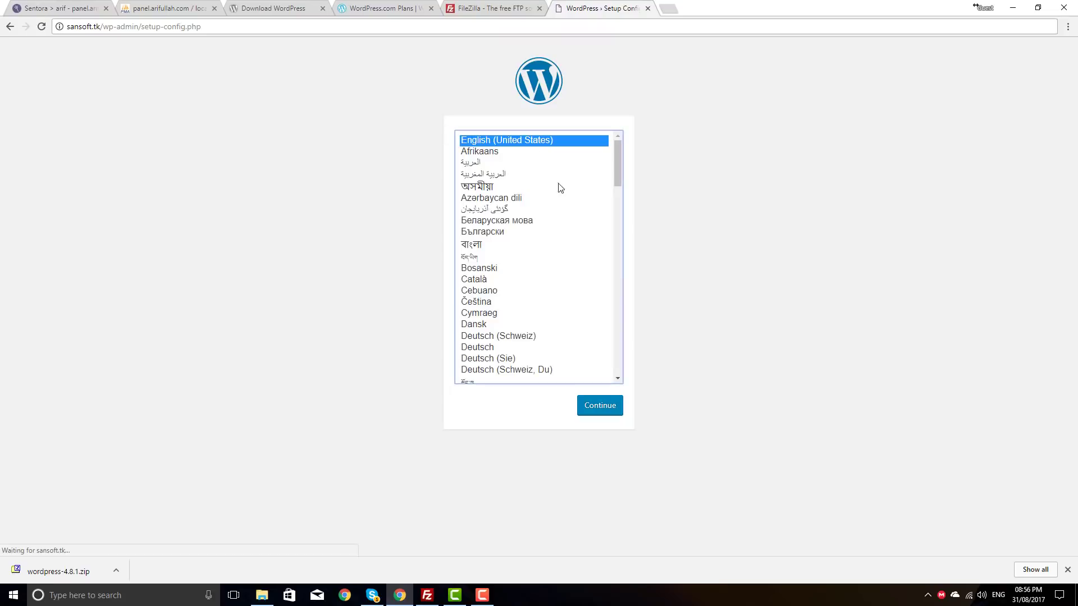
scroll(531, 232, "down", 15)
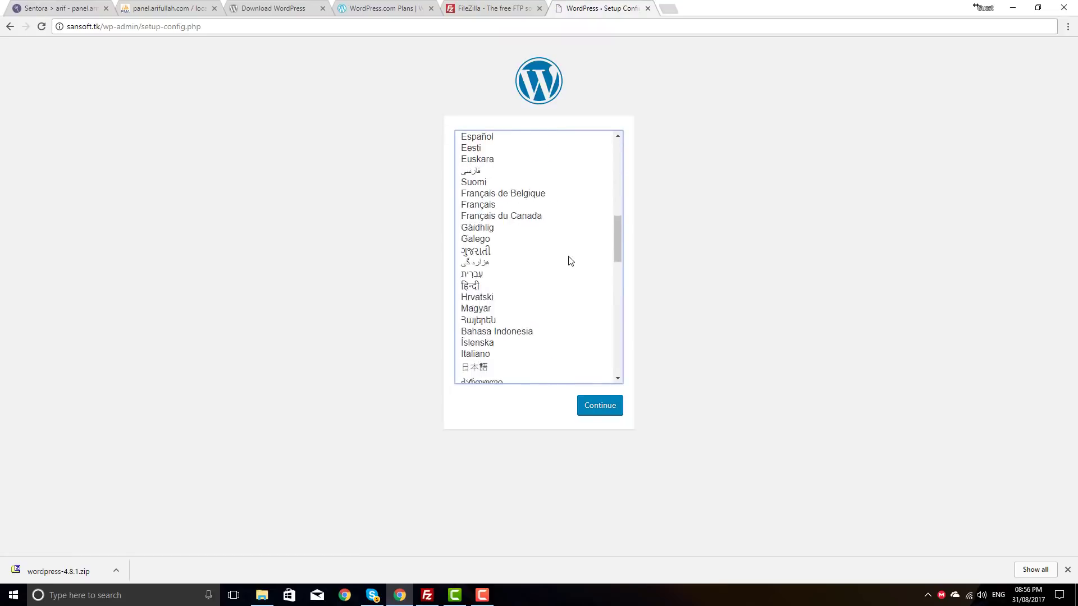
scroll(601, 332, "up", 15)
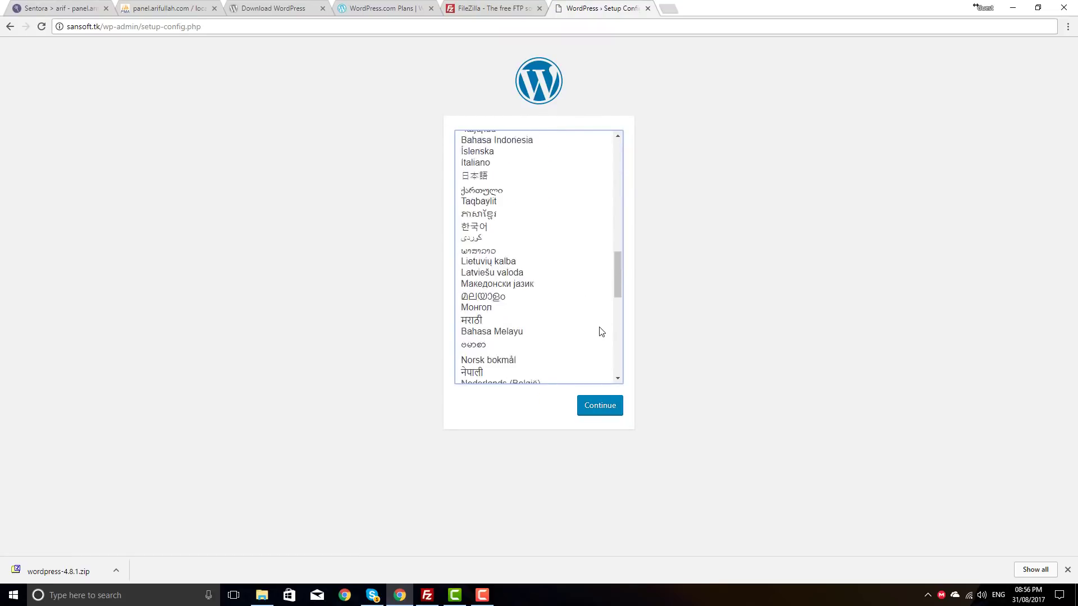
scroll(596, 320, "up", 1)
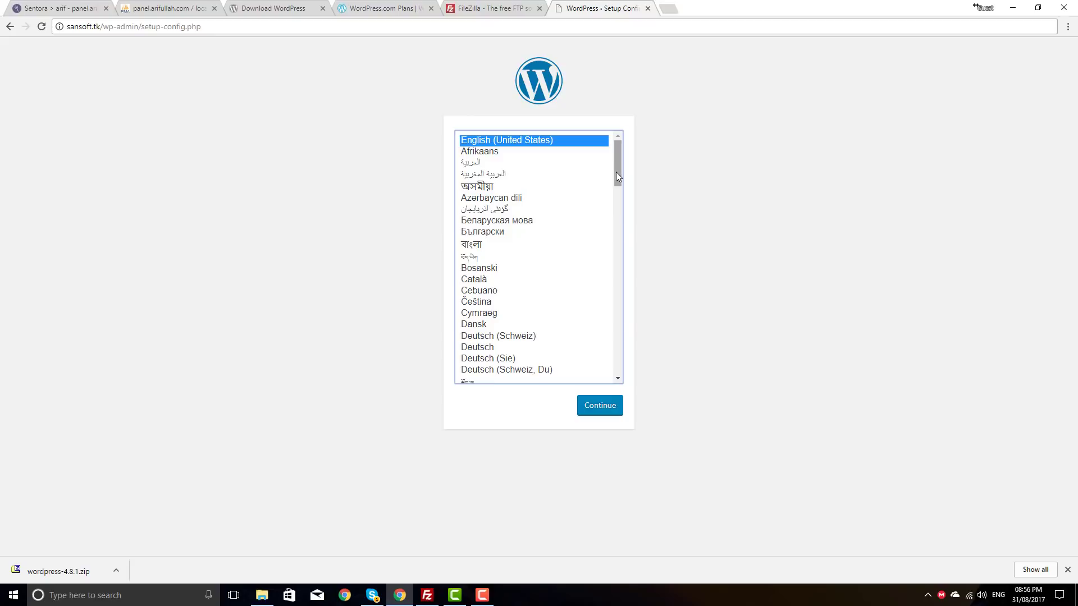
Step: Choose English (UK) as the setup language and continue
left_click(469, 186)
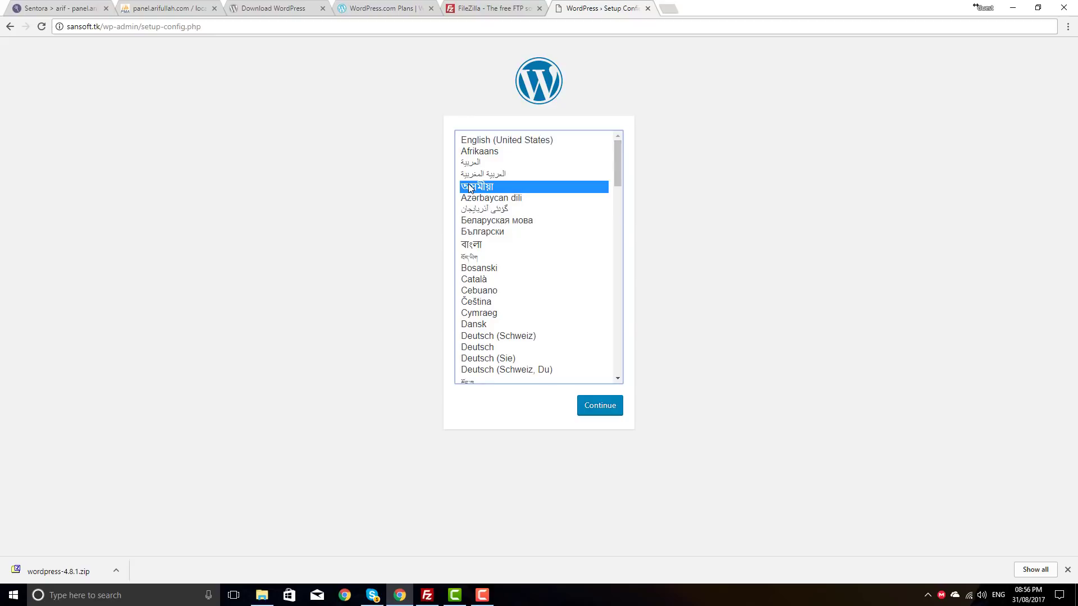
left_click(475, 247)
left_click(482, 201)
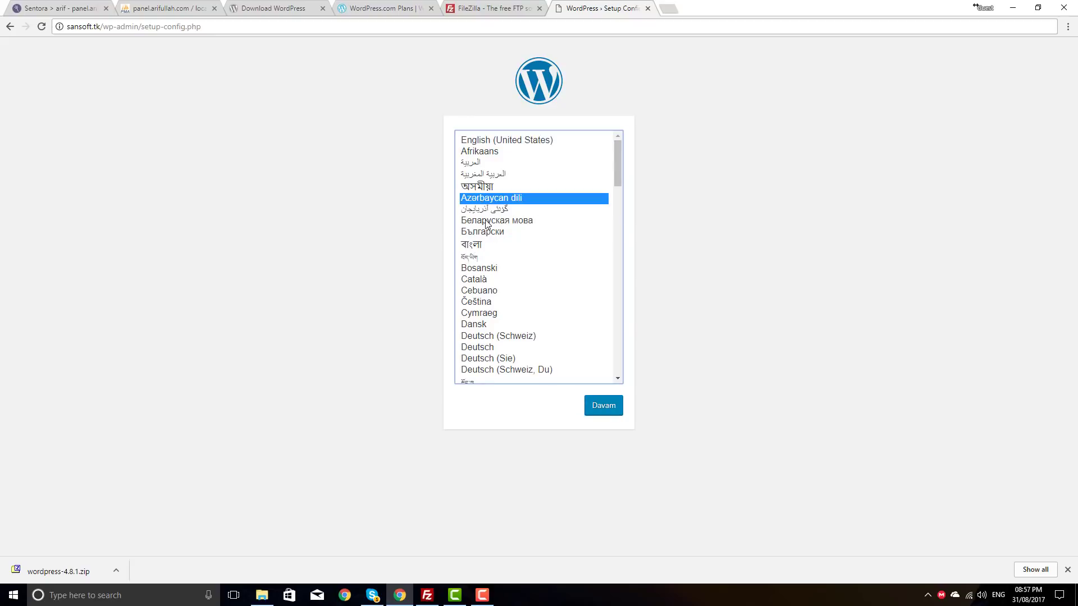
left_click(486, 221)
left_click(491, 152)
scroll(511, 201, "down", 3)
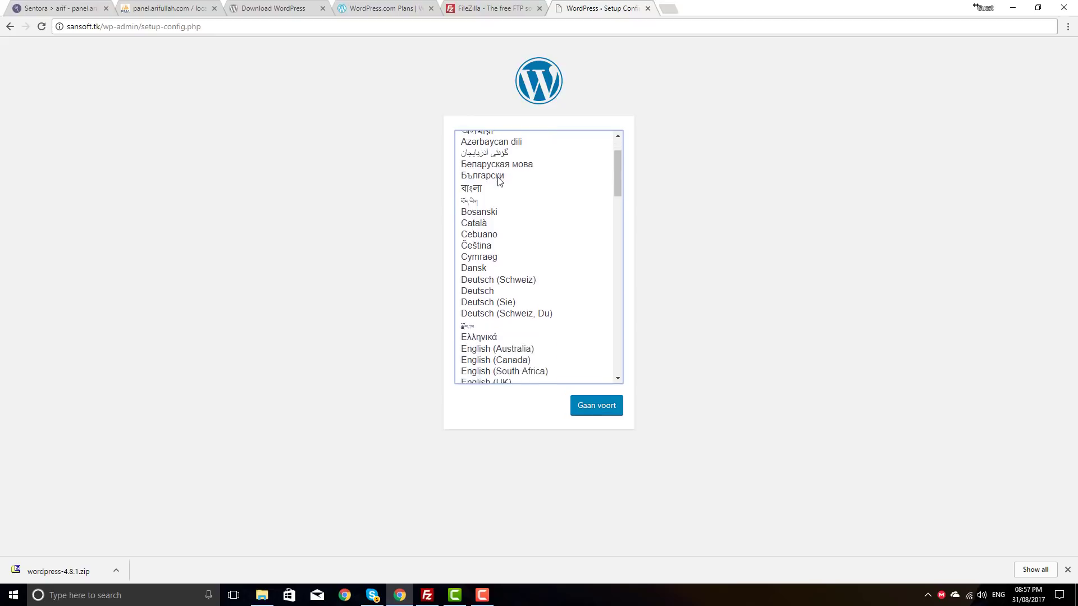
scroll(519, 230, "down", 1)
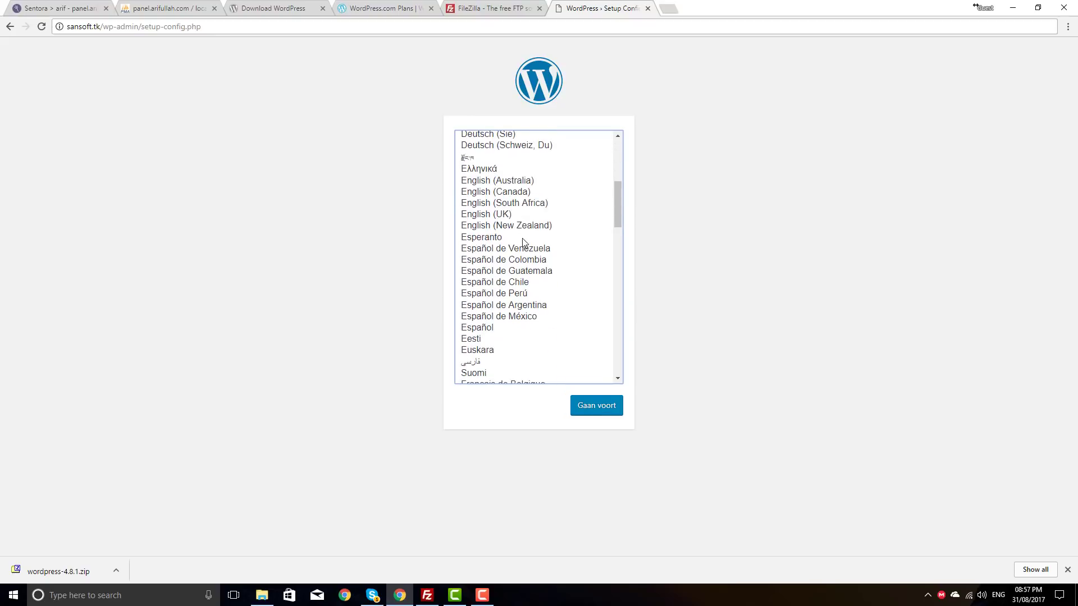
left_click(487, 218)
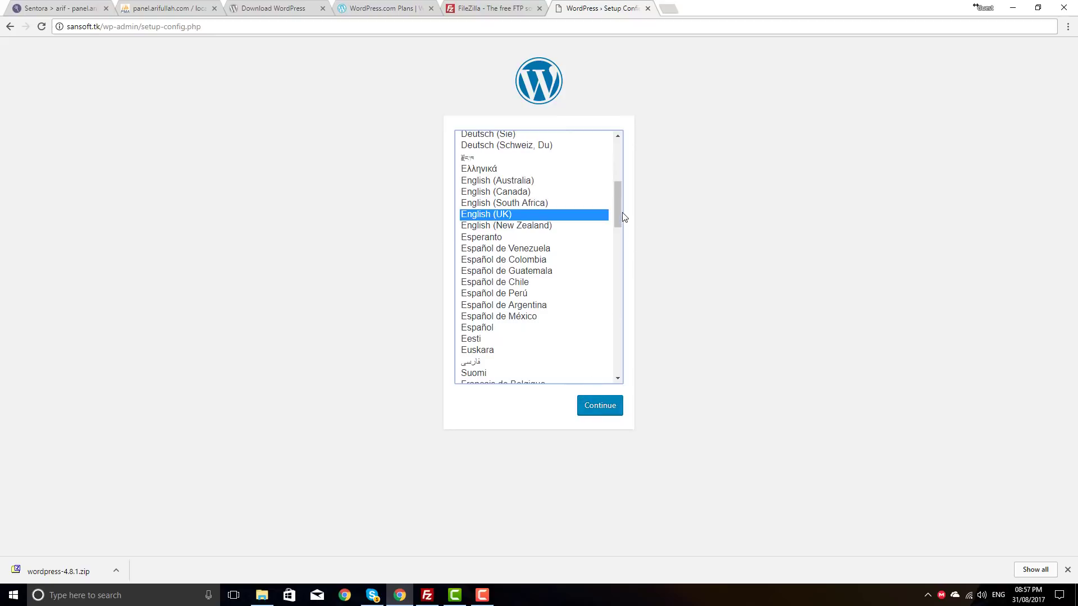
left_click_drag(620, 211, 620, 216)
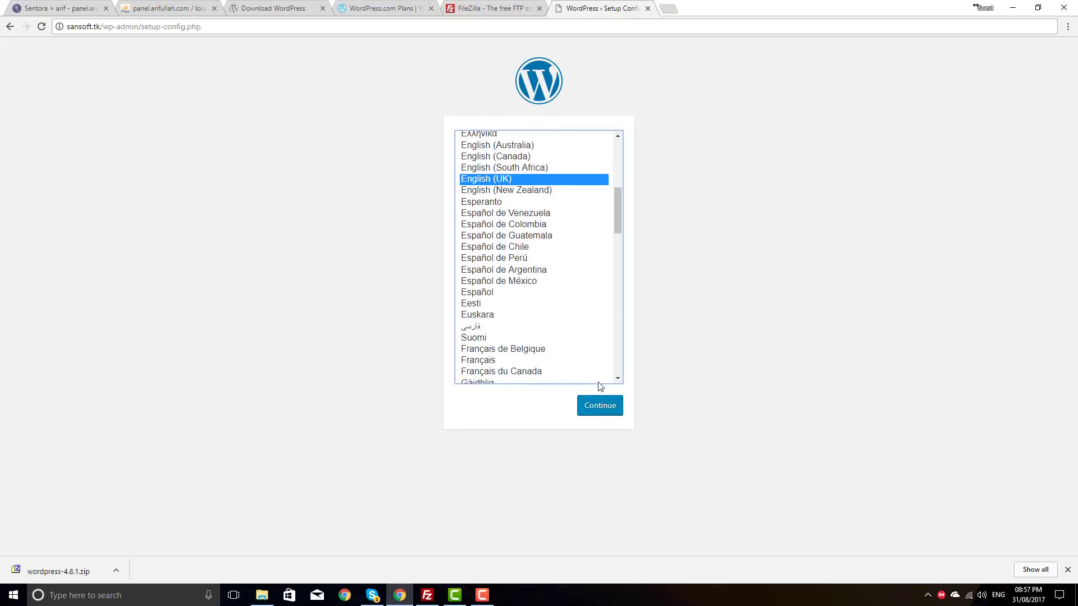
left_click(601, 406)
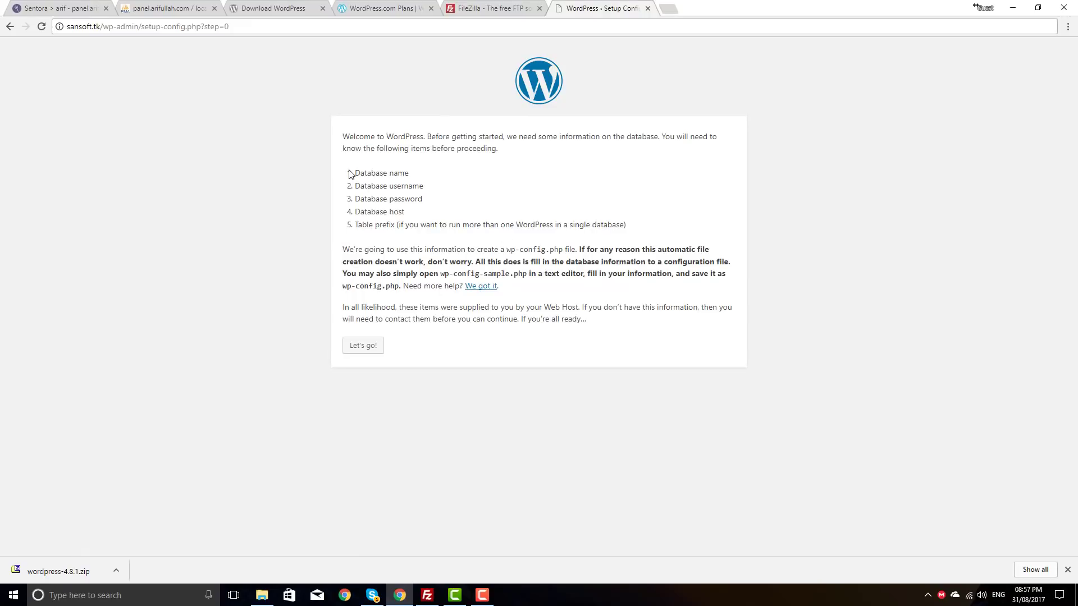
Step: Review the required database details and proceed to the connection form
left_click_drag(353, 175, 424, 188)
left_click_drag(355, 199, 419, 200)
left_click(402, 217)
left_click(368, 347)
Step: Copy arif_sansofttk from Sentora's MySQL Databases into the WordPress Database Name field
left_click(491, 169)
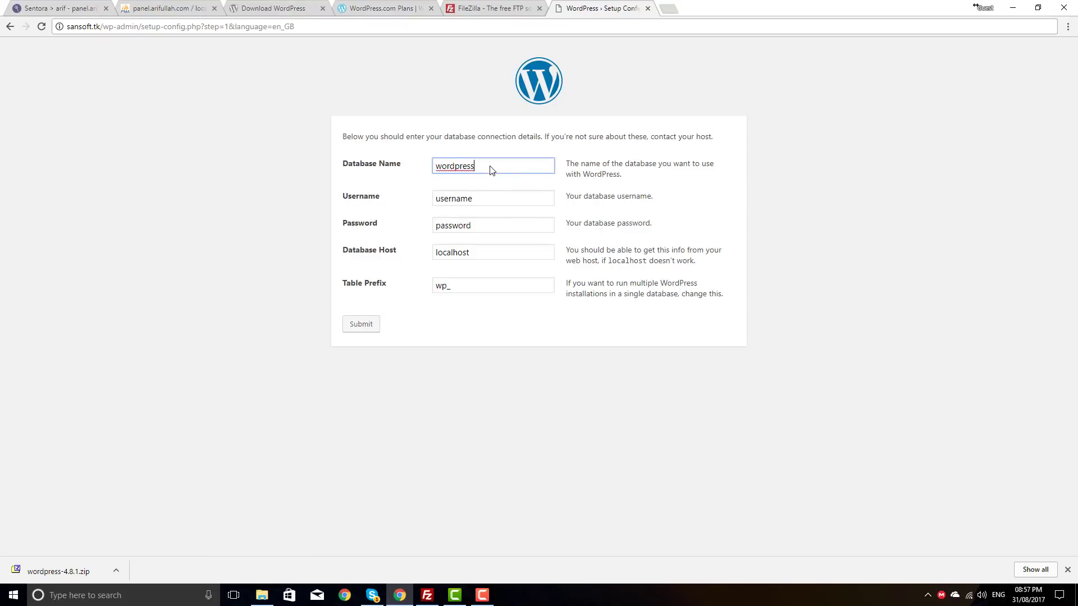
double_click(441, 166)
left_click(62, 5)
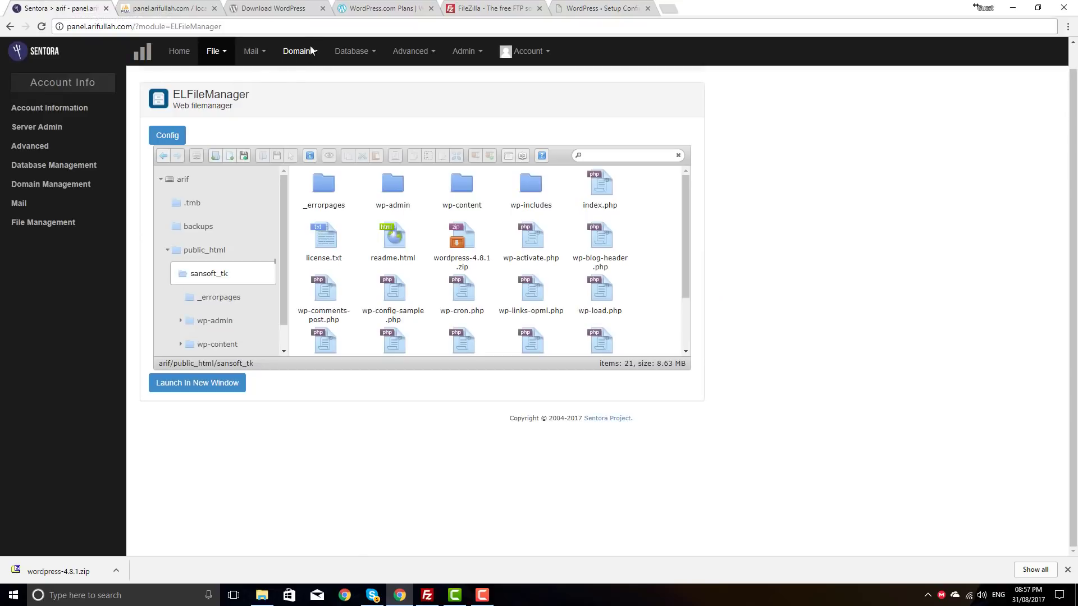
left_click(349, 52)
left_click(356, 75)
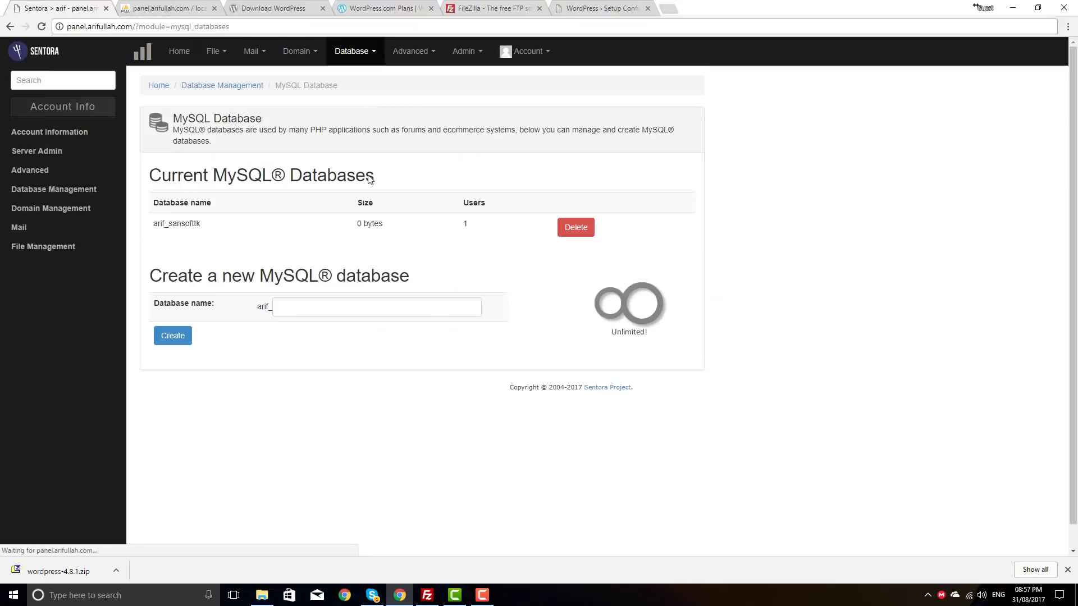
left_click_drag(209, 225, 154, 229)
key("ctrl+c")
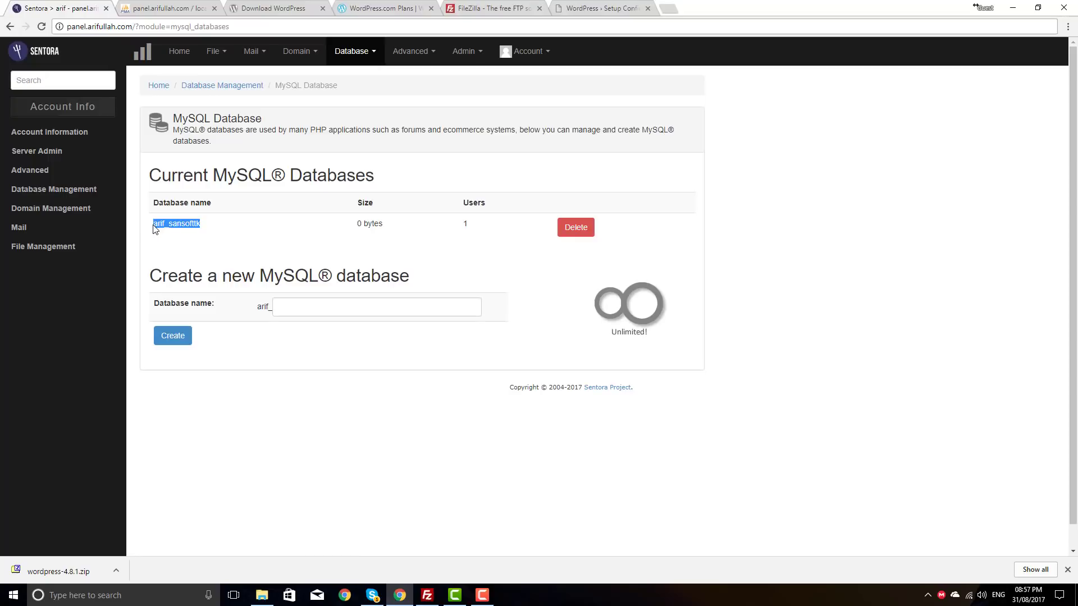
key("alt")
key("ctrl+Tab")
key("ctrl+Tab")
key("ctrl+Tab")
key("ctrl+Tab")
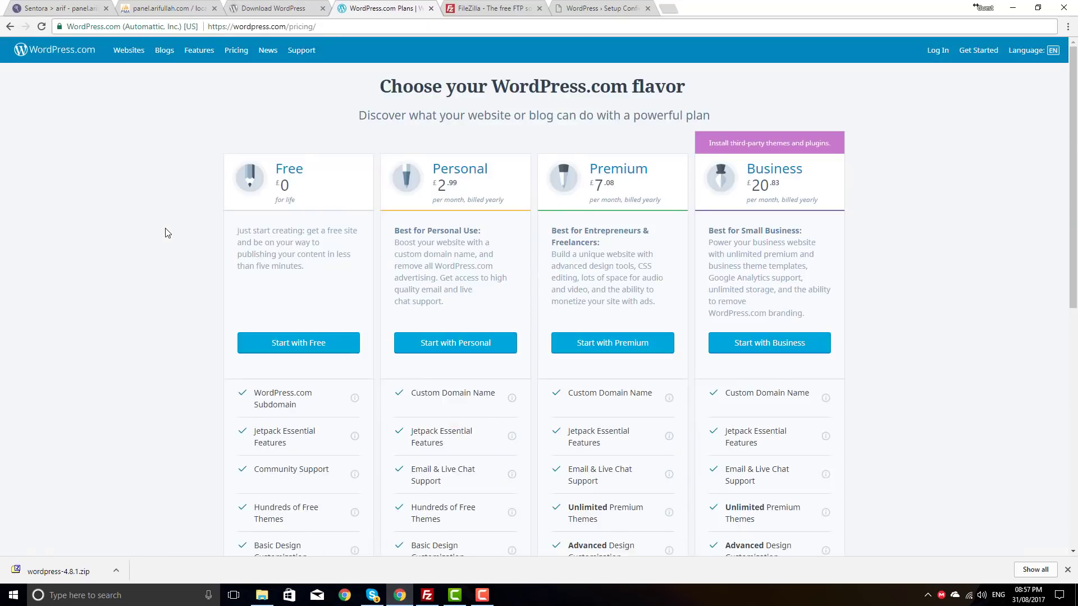
key("ctrl+Tab")
key("ctrl+v")
Step: Set the WordPress database username to sansofttk
left_click_drag(494, 201, 407, 209)
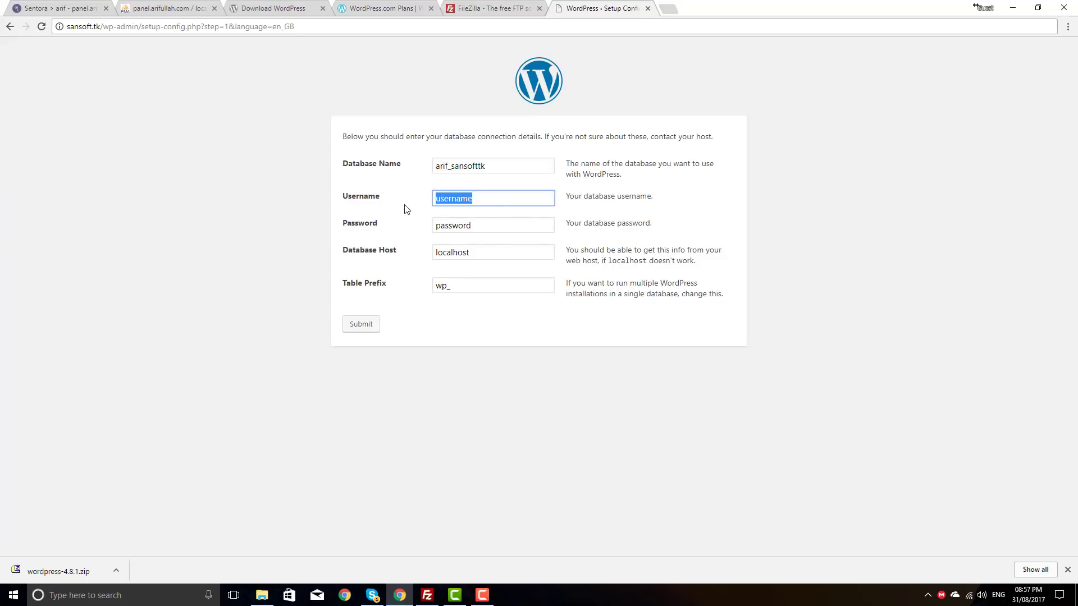
key("ctrl+v")
key("BackSpace")
key("BackSpace")
key("BackSpace")
key("BackSpace")
key("ctrl+v")
key("BackSpace")
key("BackSpace")
key("BackSpace")
key("BackSpace")
key("BackSpace")
Step: Open the MySQL Users list in Sentora's Database menu
left_click(52, 5)
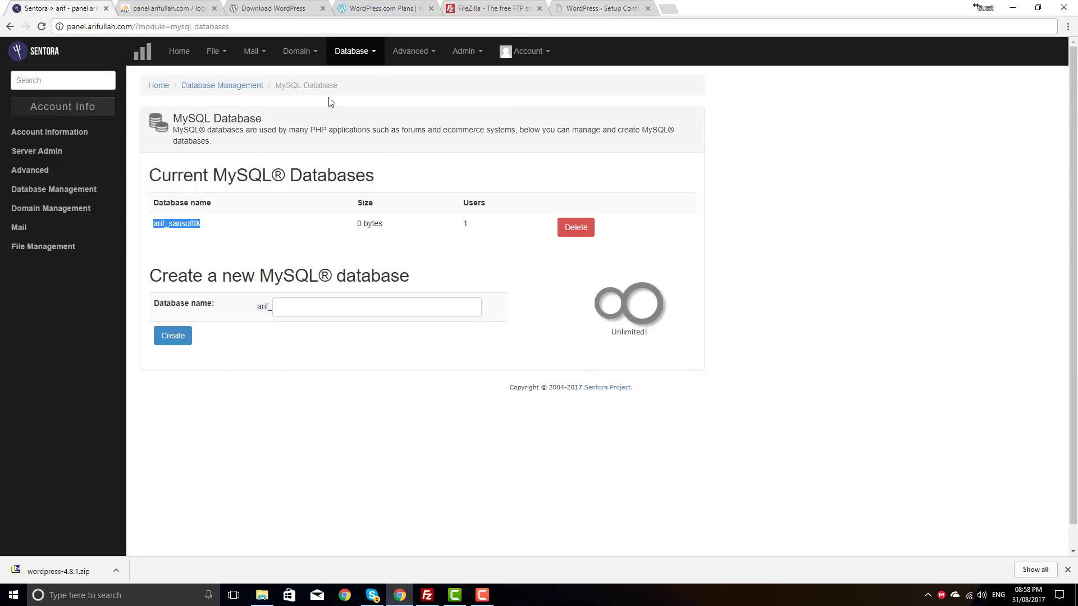
left_click(380, 53)
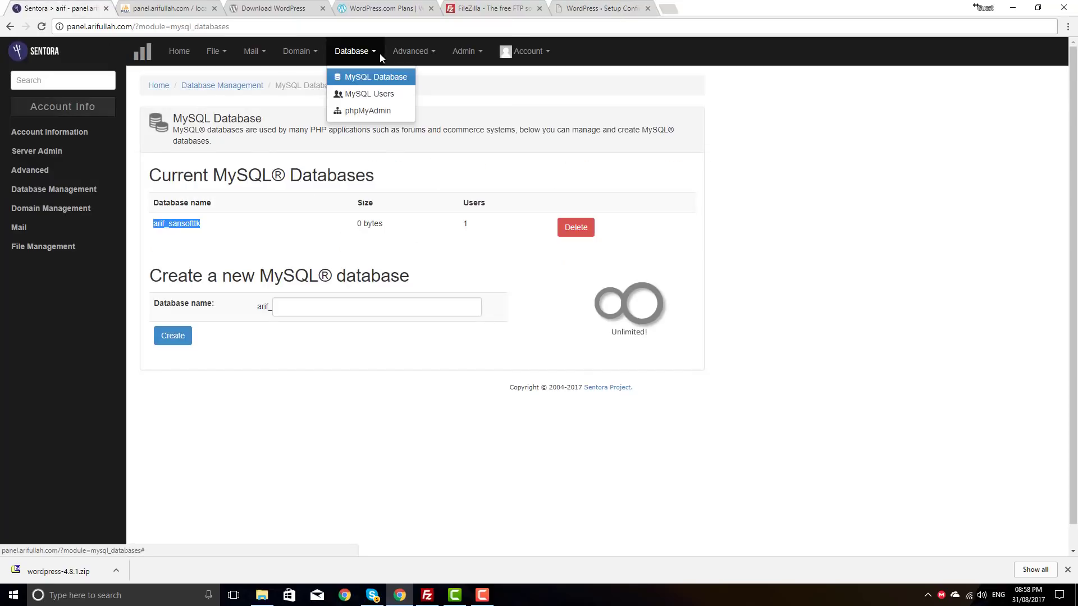
left_click(378, 98)
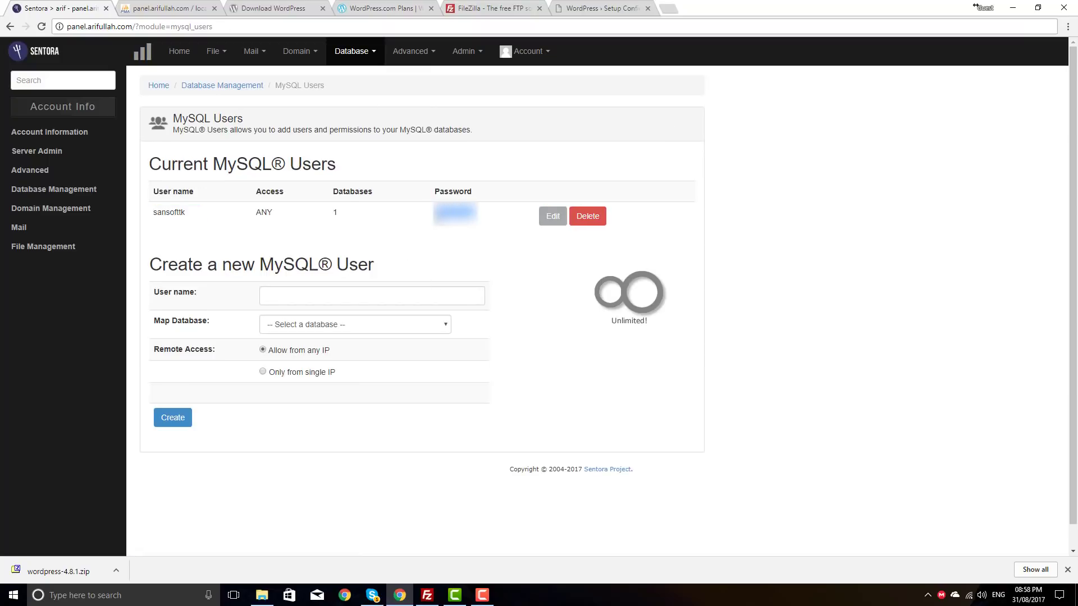
Step: Paste the real database password into the form, keeping localhost as the host
left_click(567, 7)
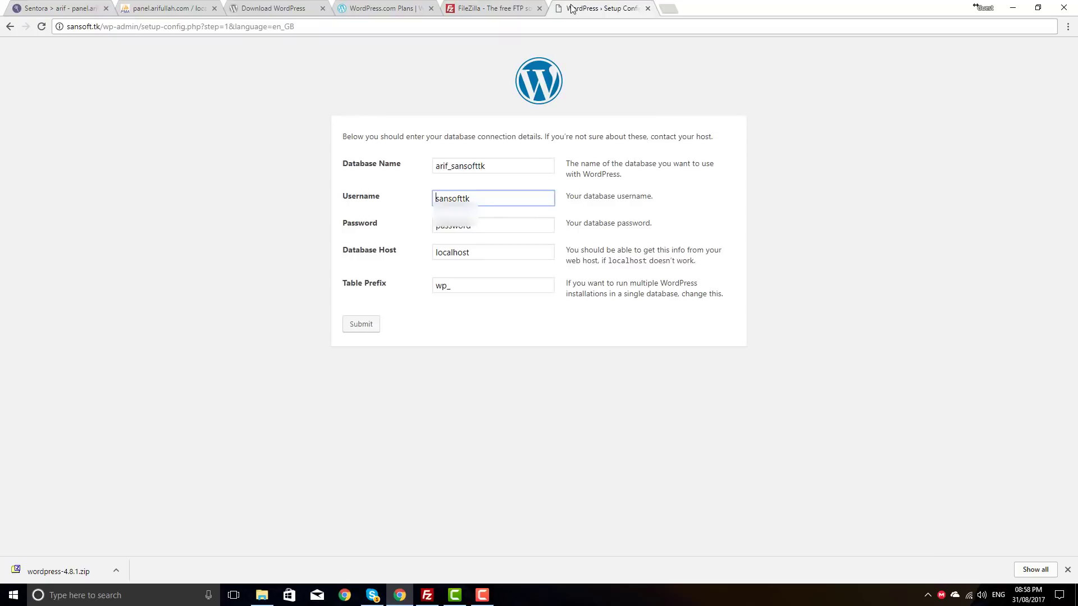
double_click(443, 226)
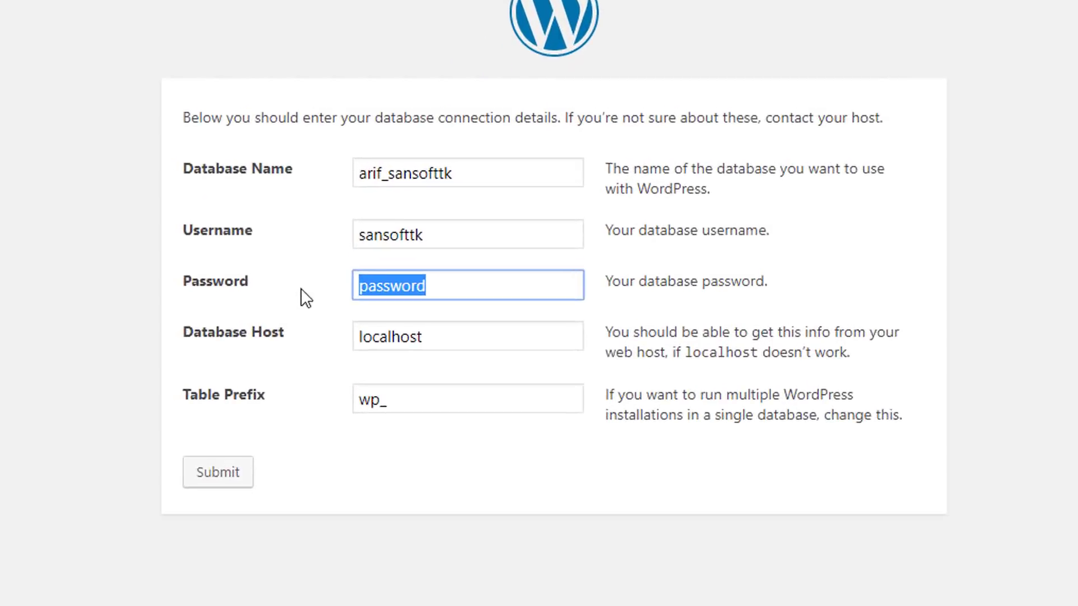
key("ctrl+v")
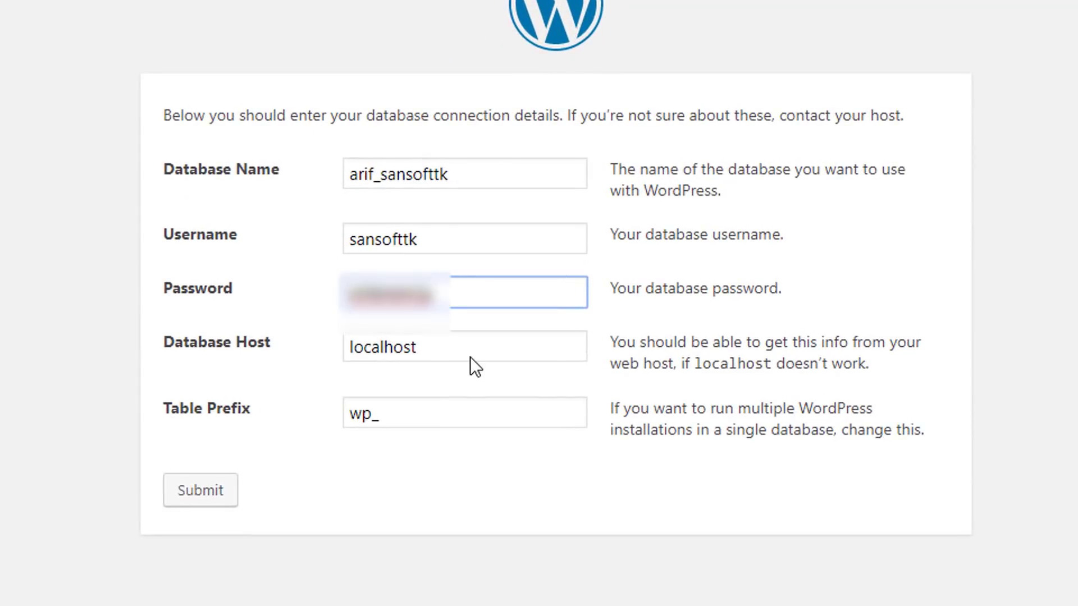
left_click(470, 357)
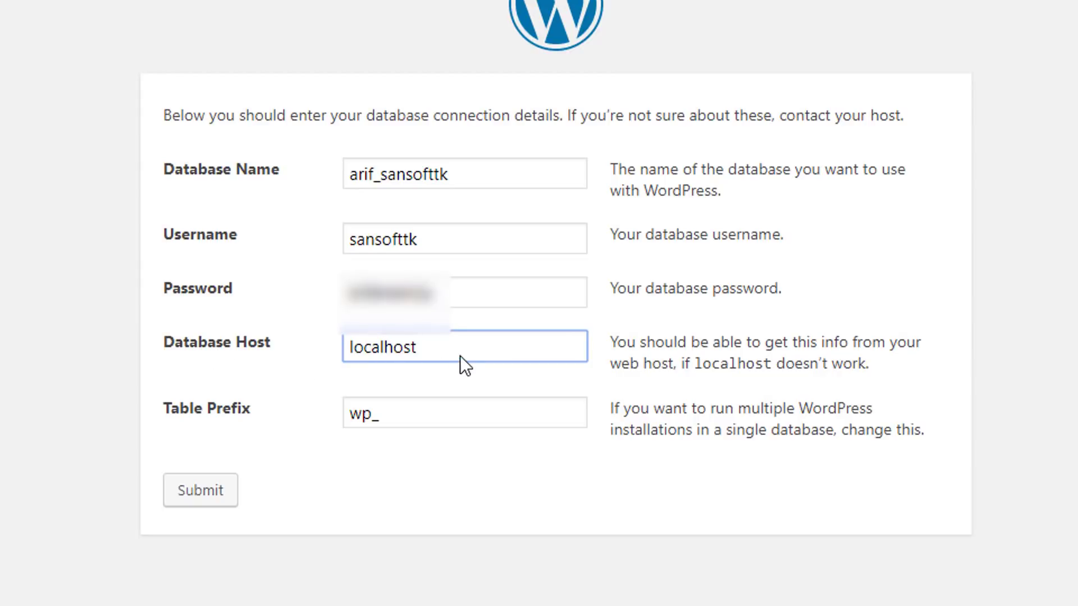
left_click(317, 333)
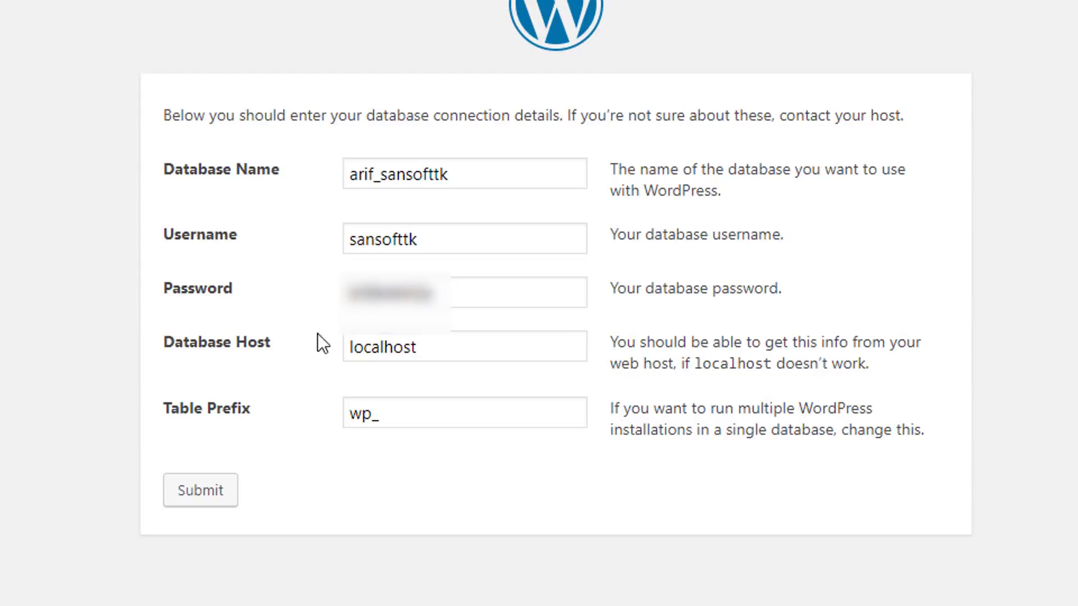
left_click(476, 345)
left_click_drag(477, 344, 332, 339)
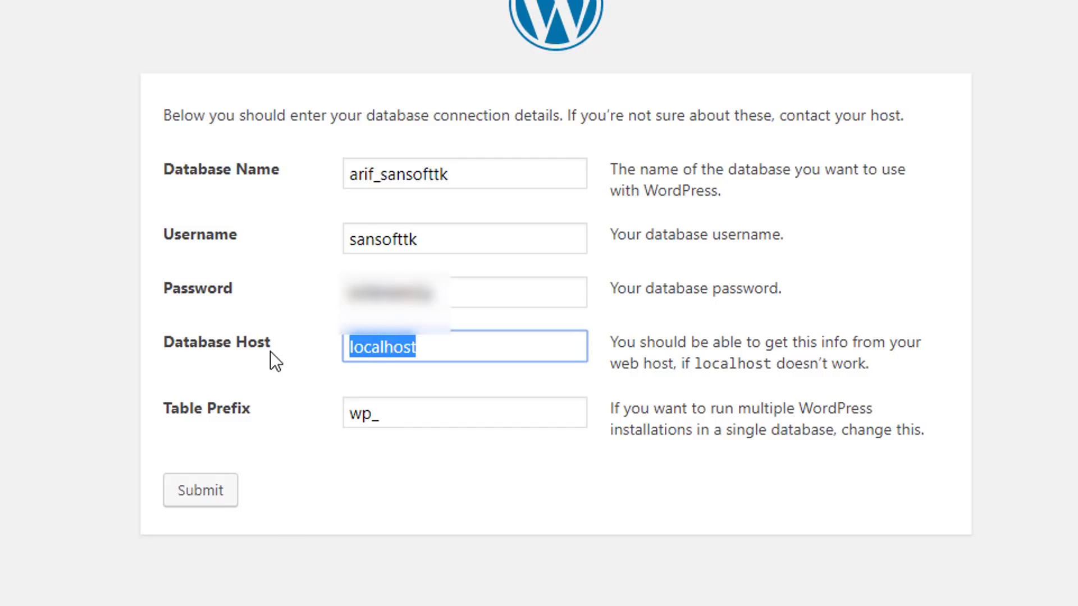
left_click(284, 270)
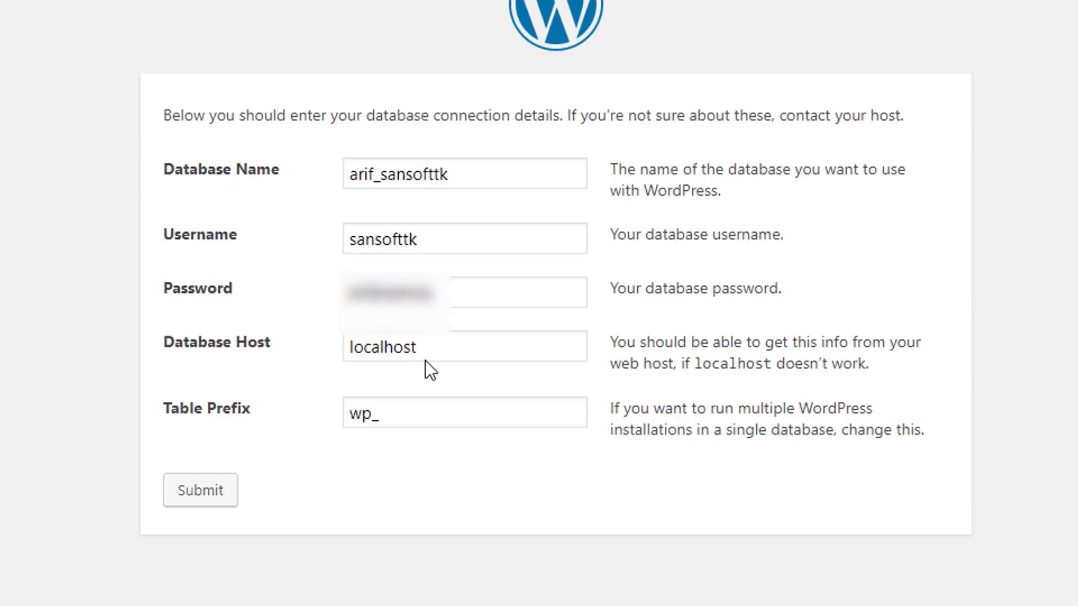
left_click(447, 353)
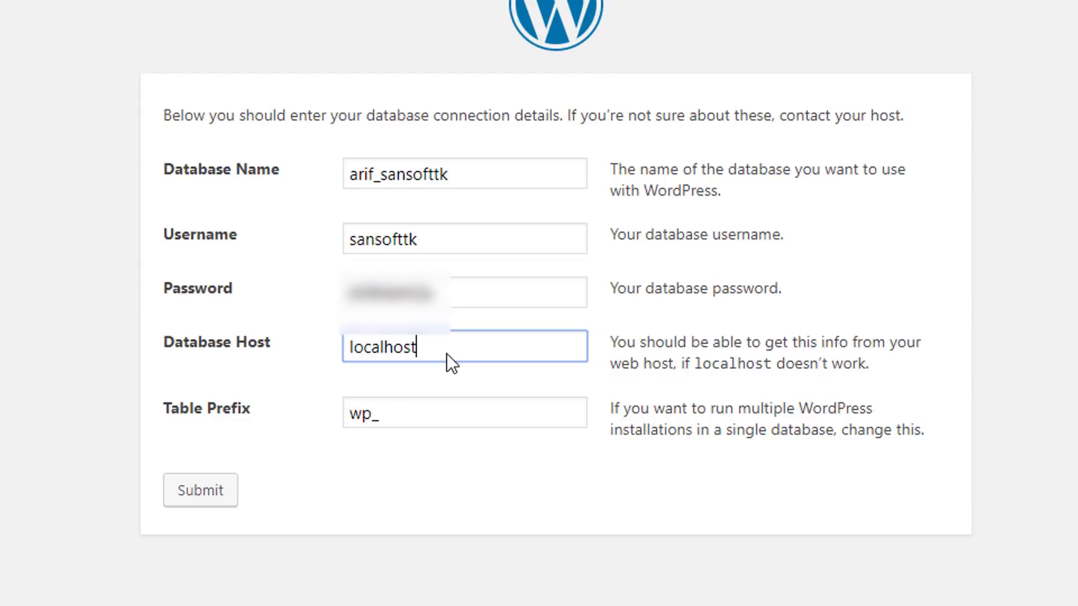
Step: Change the table prefix to sstk_ and submit the connection details
left_click(220, 403)
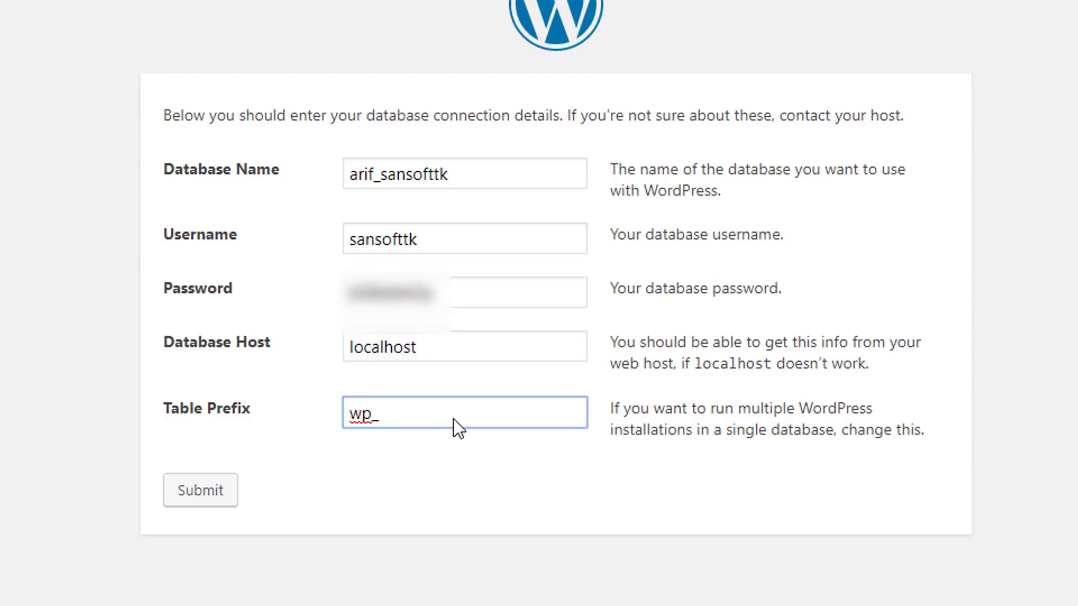
key("BackSpace")
type("1sa_")
key("BackSpace")
key("BackSpace")
type("stk_")
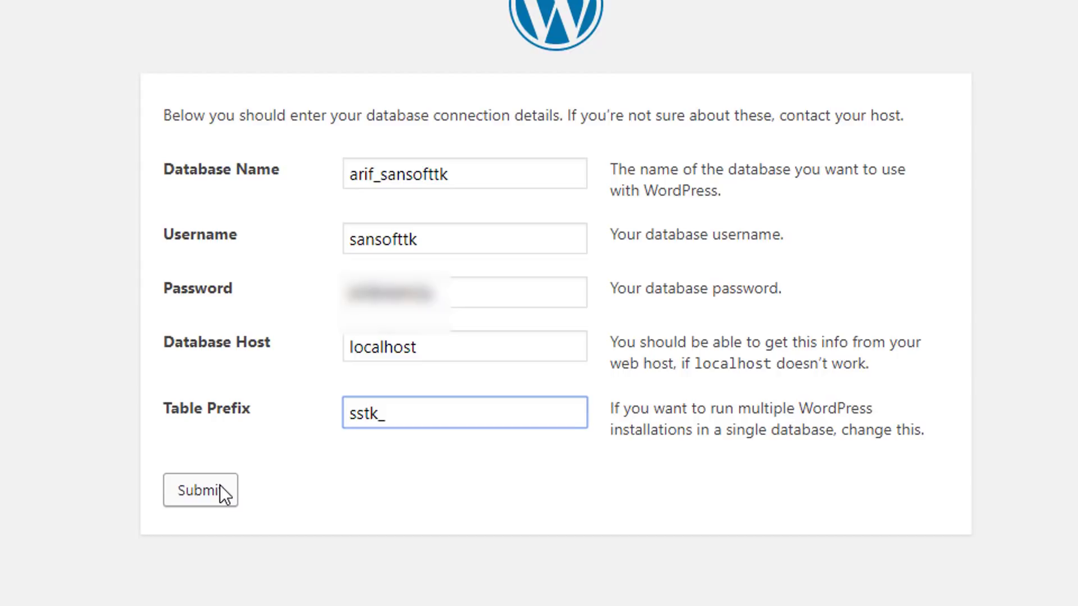
left_click(421, 414)
left_click(201, 487)
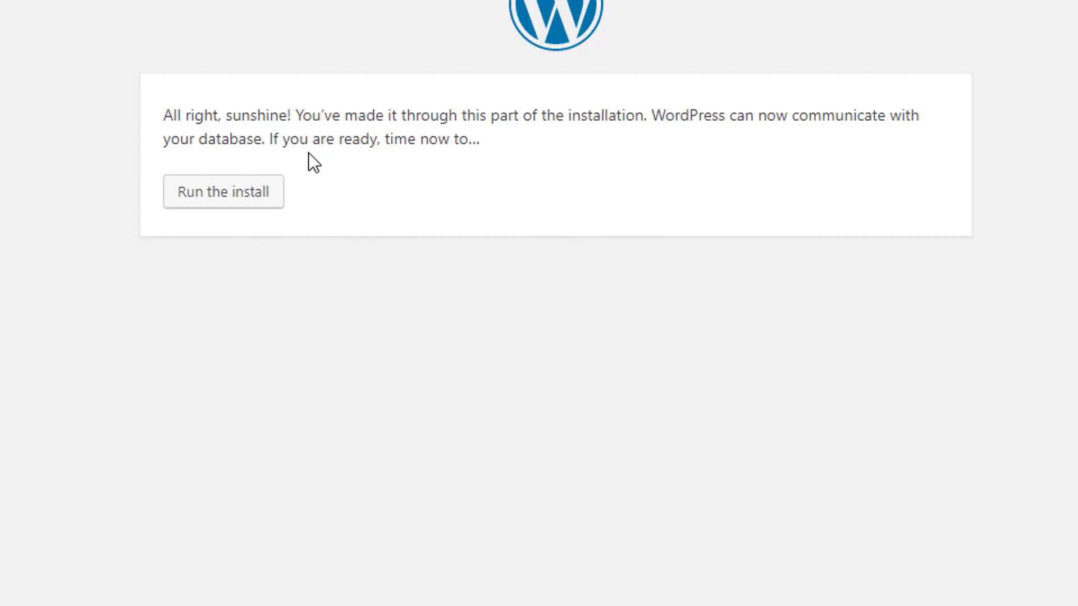
Step: Start the installation and enter site title 'SANSoft' and the admin username
left_click(264, 189)
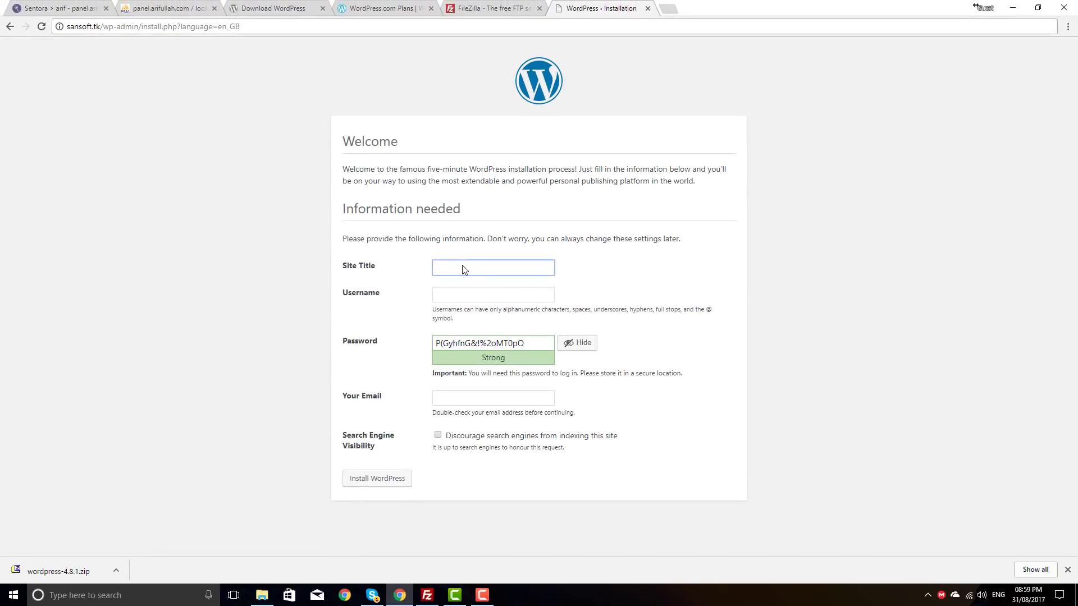
type("SANSoft")
key("Tab")
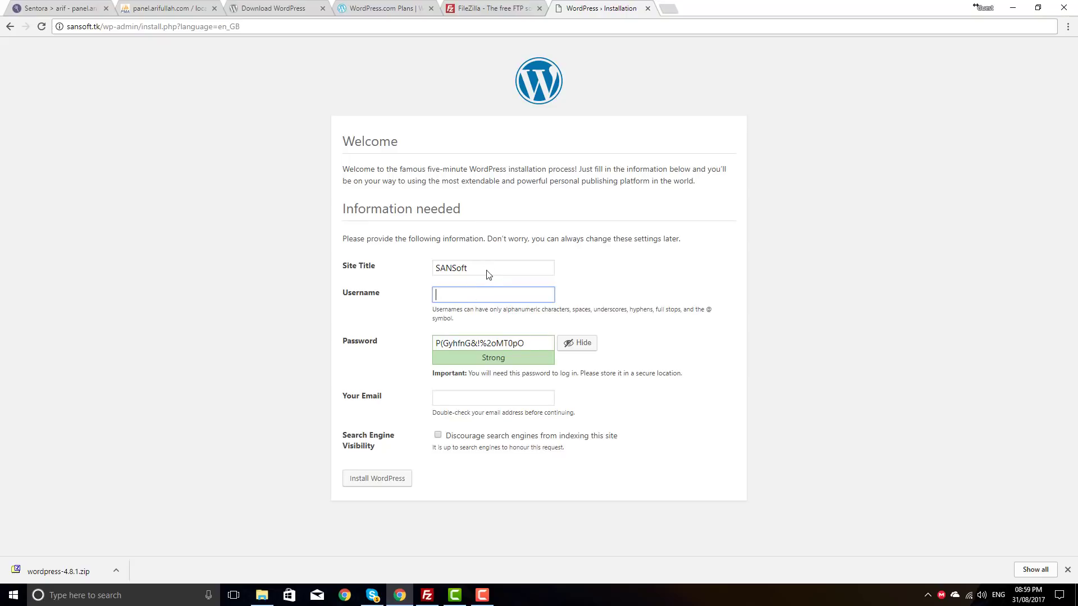
left_click(487, 274)
left_click(475, 297)
type("arif")
key("Tab")
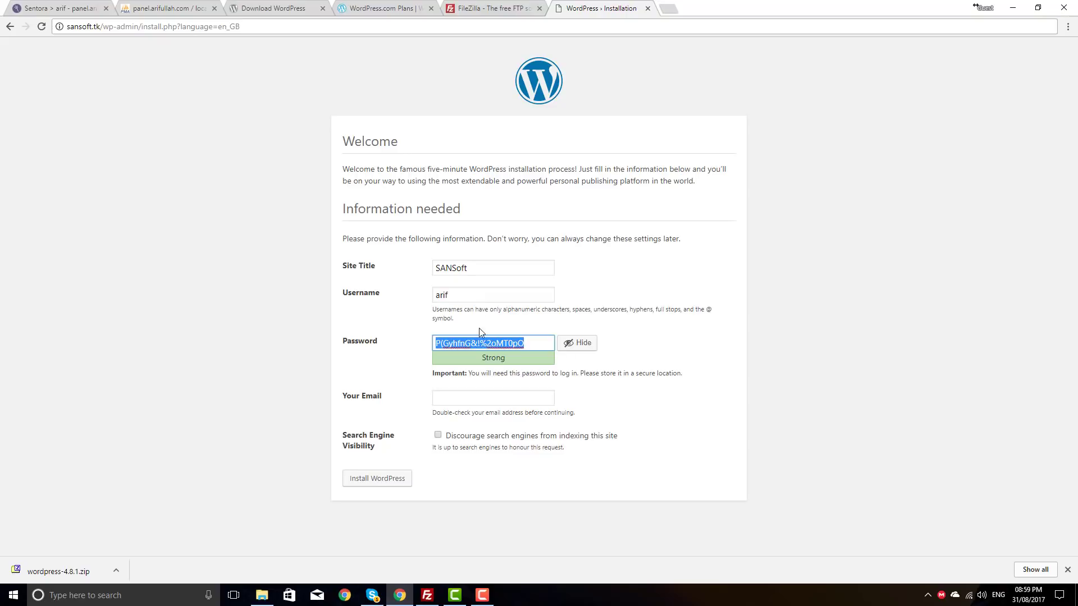
Step: Keep the generated password, enter the admin e-mail address, and install WordPress
left_click(450, 399)
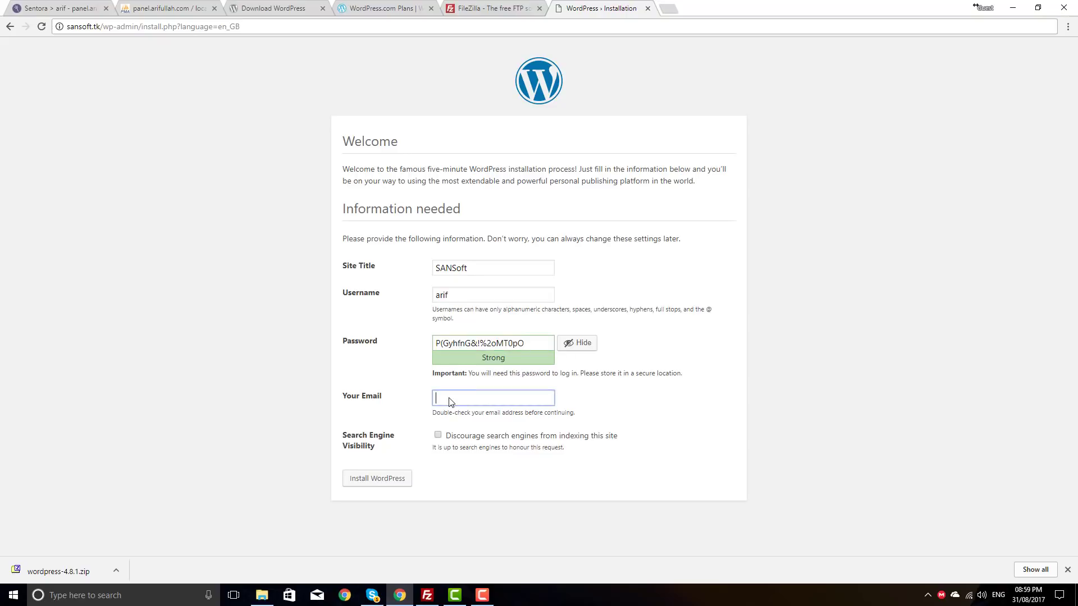
left_click(390, 478)
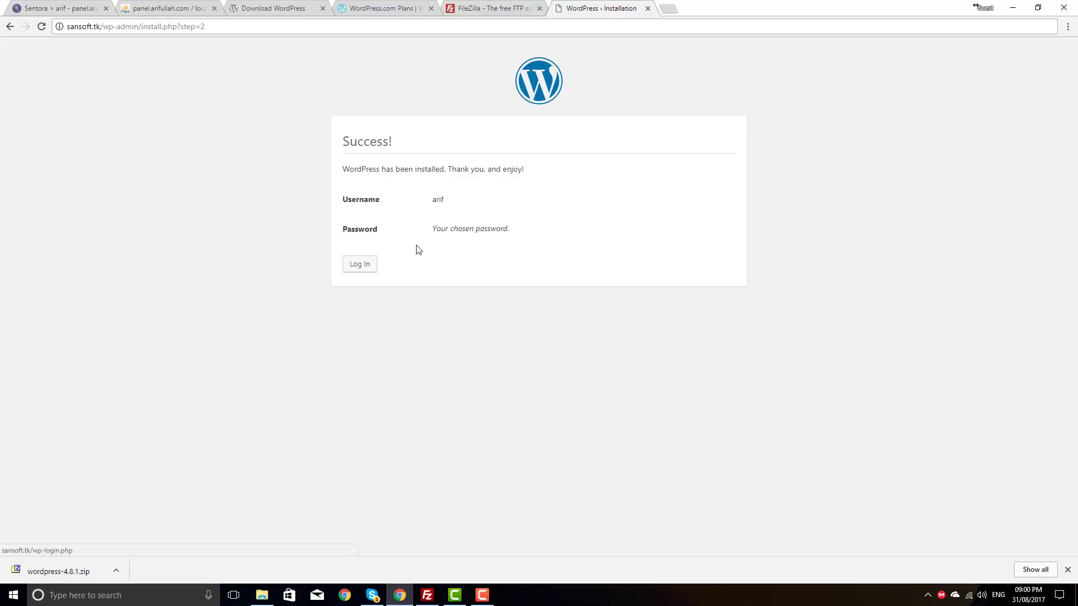
Step: Log in to the new SANSoft site with the admin username and password
left_click(364, 264)
left_click(365, 265)
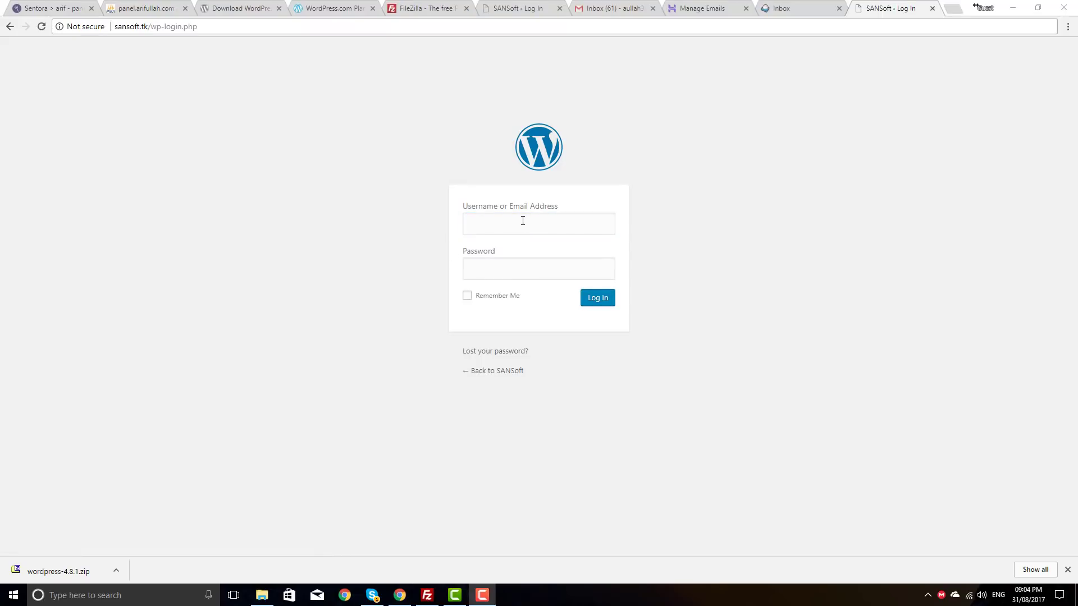
left_click(527, 223)
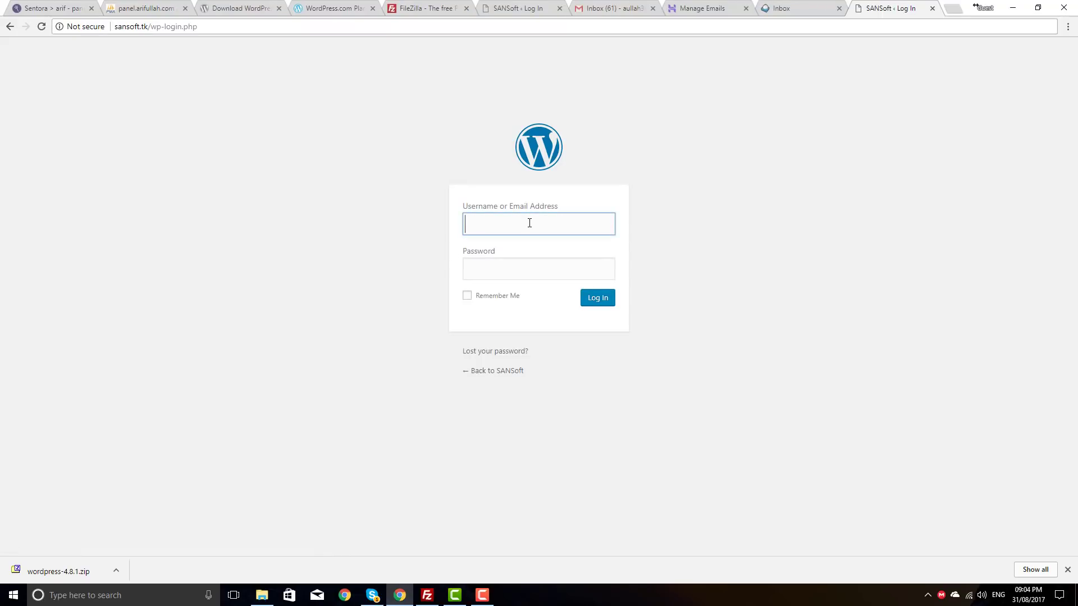
type("arif")
key("Tab")
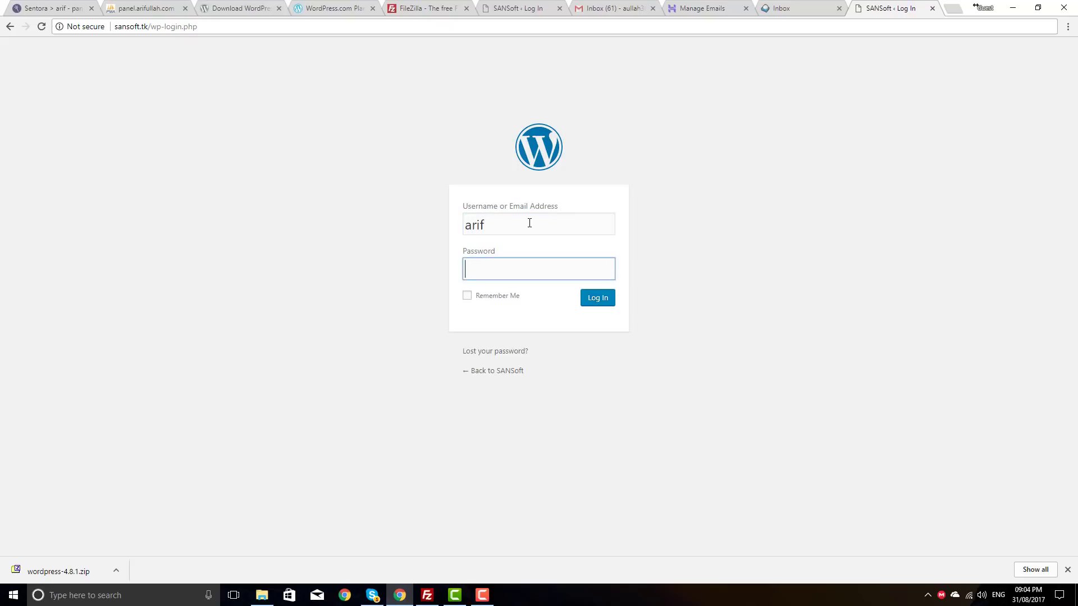
type("********")
left_click(595, 302)
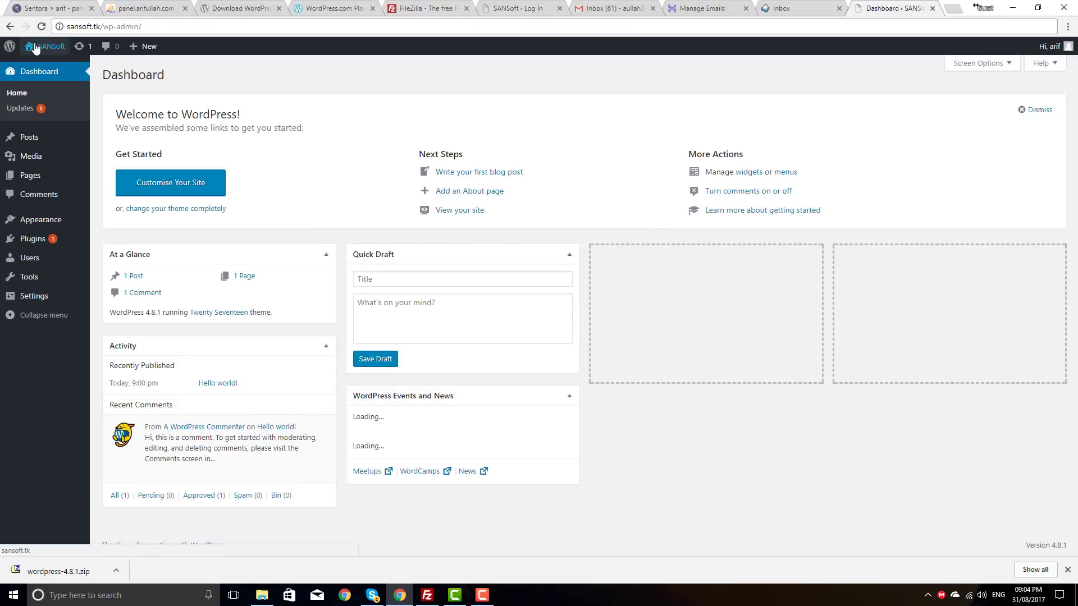
Step: Visit the live SANSoft front page and scroll through its Hello world! post
scroll(351, 327, "down", 1)
scroll(204, 229, "up", 1)
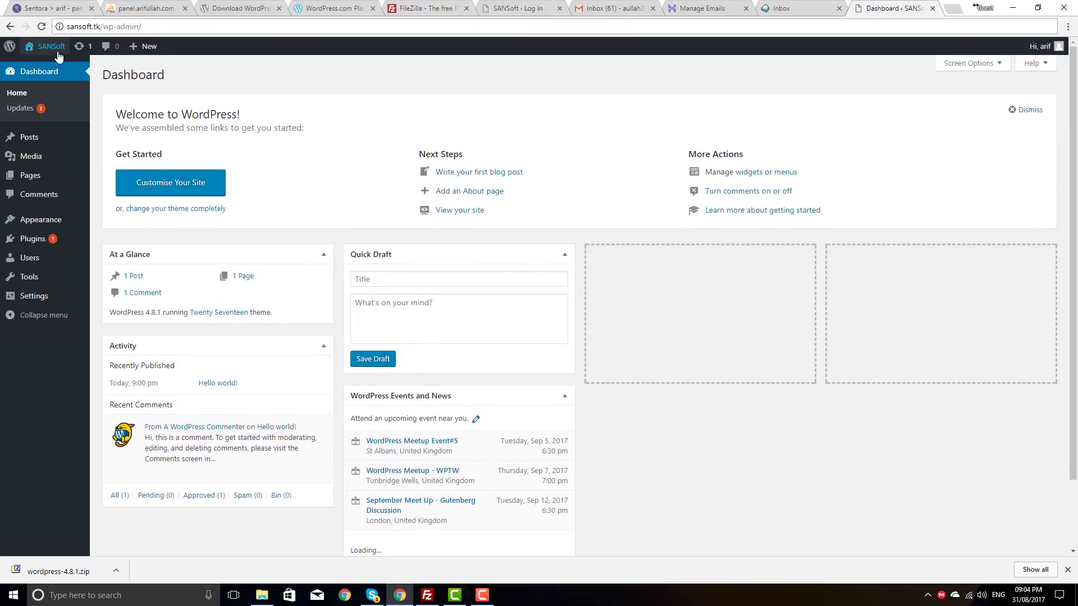
scroll(449, 337, "down", 2)
scroll(457, 334, "up", 3)
left_click(47, 67)
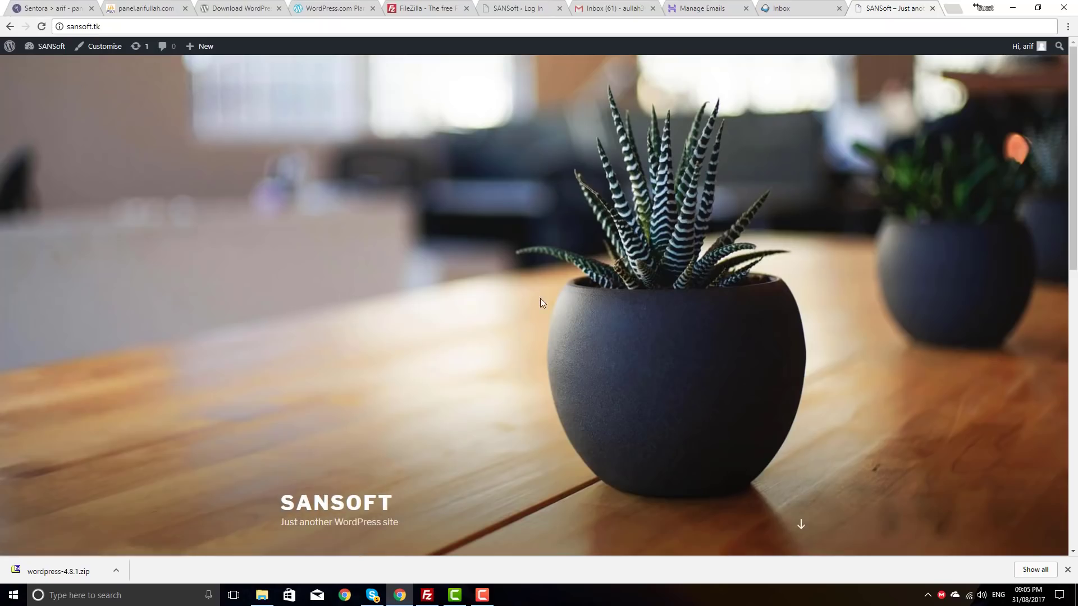
scroll(539, 300, "down", 6)
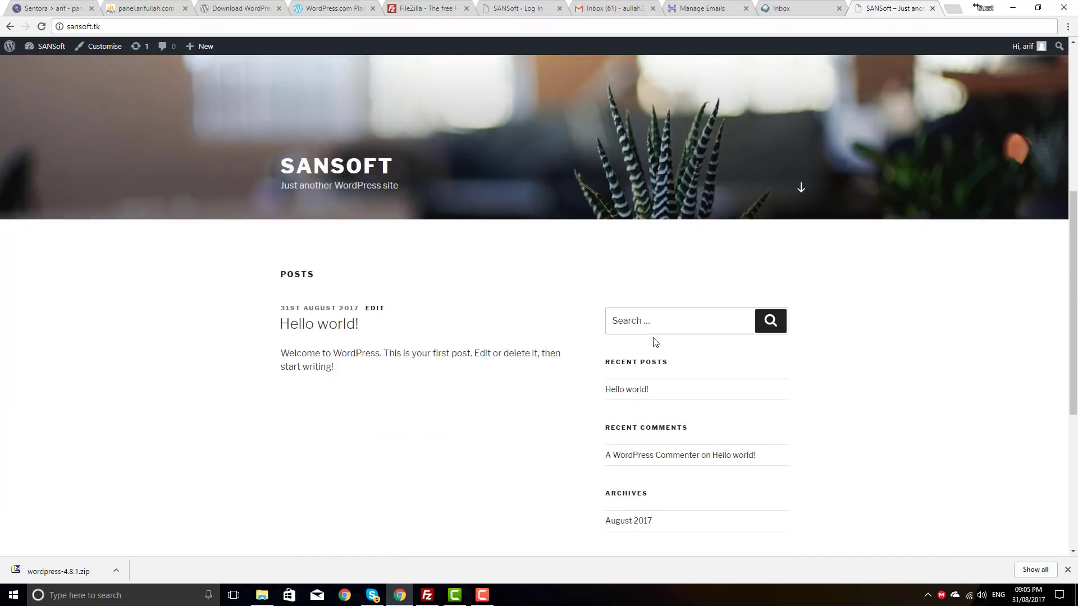
scroll(648, 337, "down", 5)
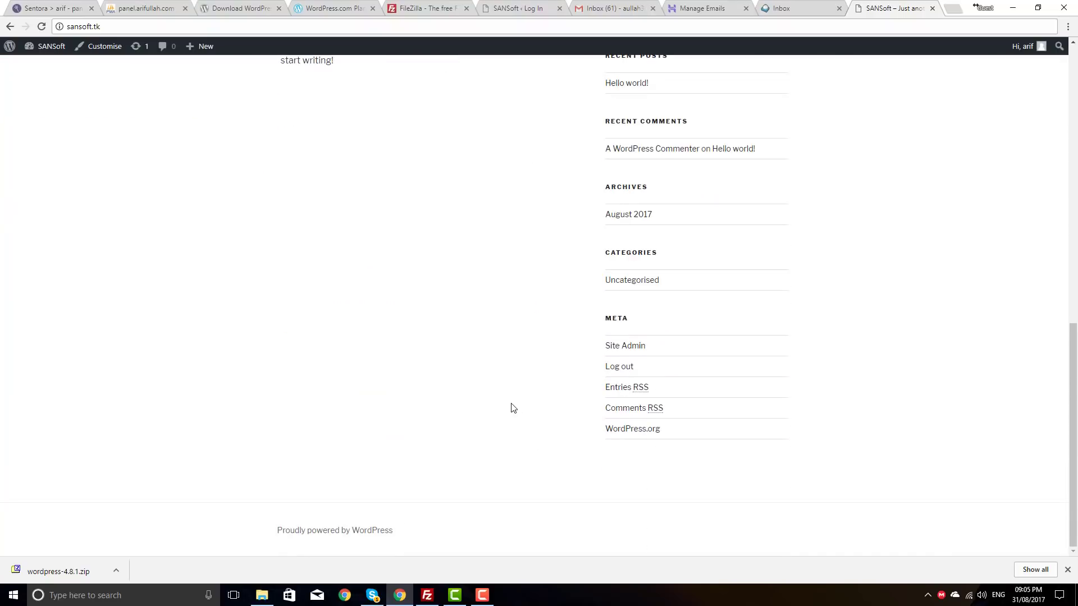
scroll(511, 408, "up", 4)
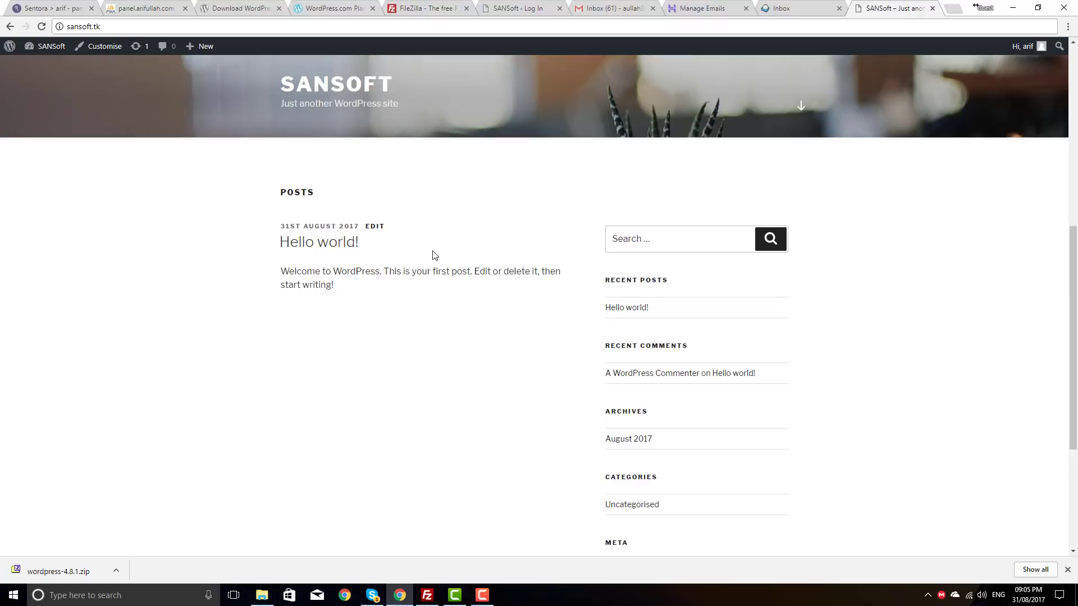